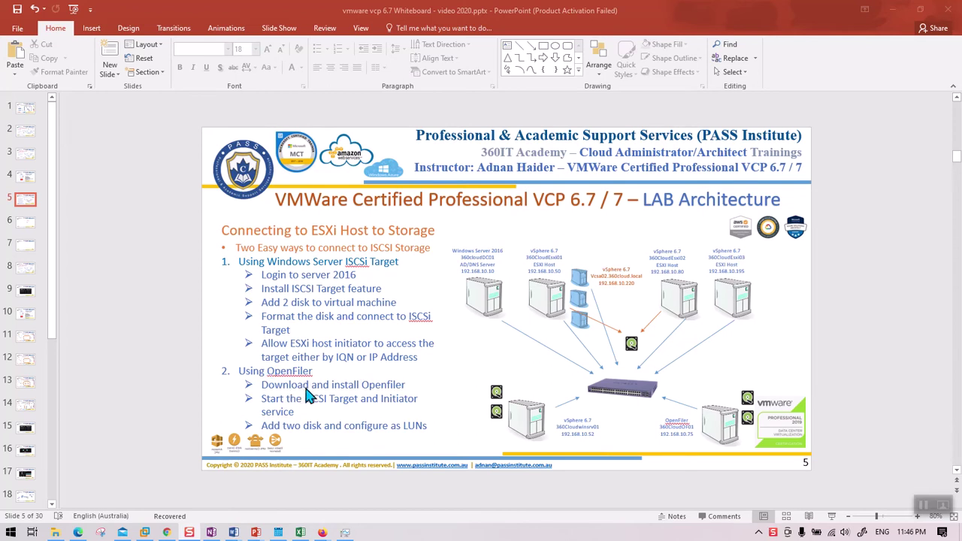
# Step: Switch to the 360cloudwinsrv01 virtual machine in VMware Workstation and search the web for "download openfiler" in a new Firefox tab
pyautogui.click(144, 532)
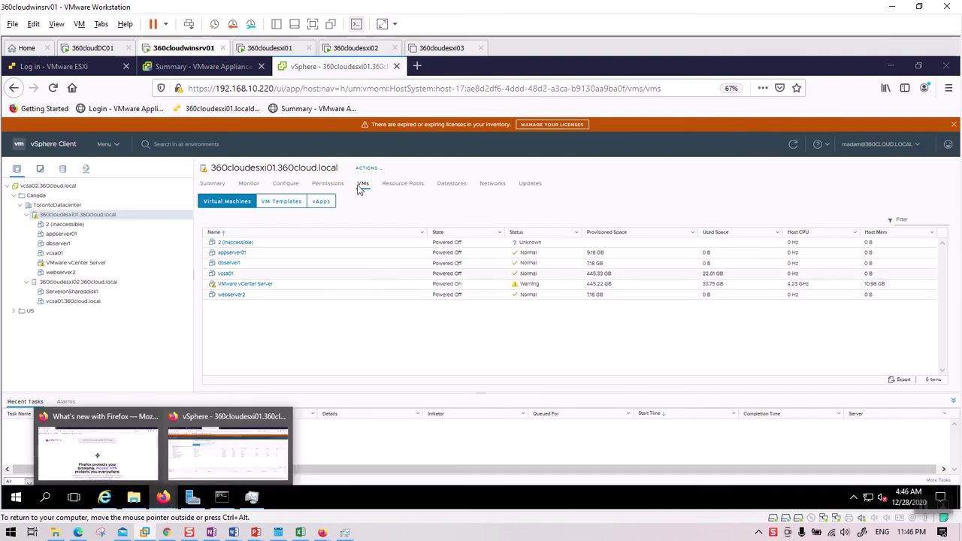
pyautogui.click(417, 66)
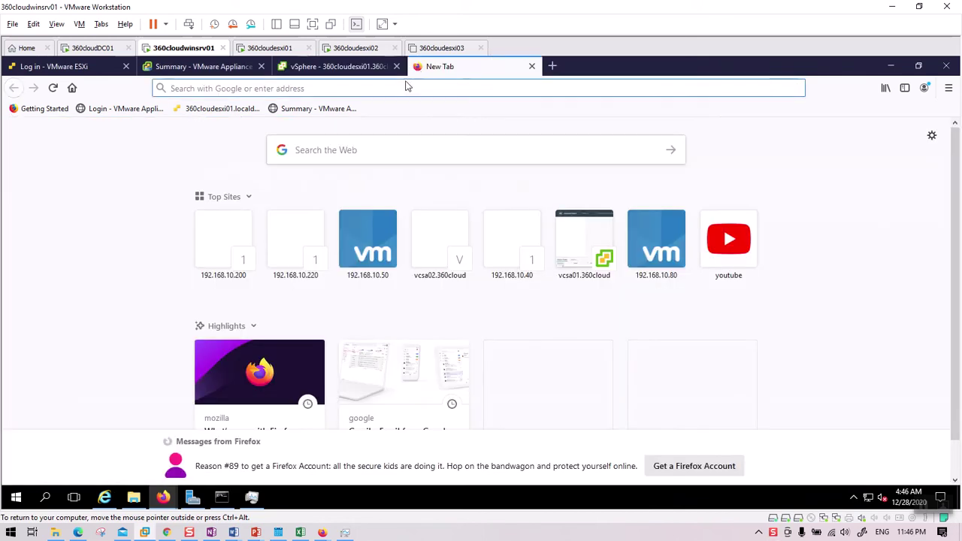
pyautogui.click(400, 90)
pyautogui.write('do')
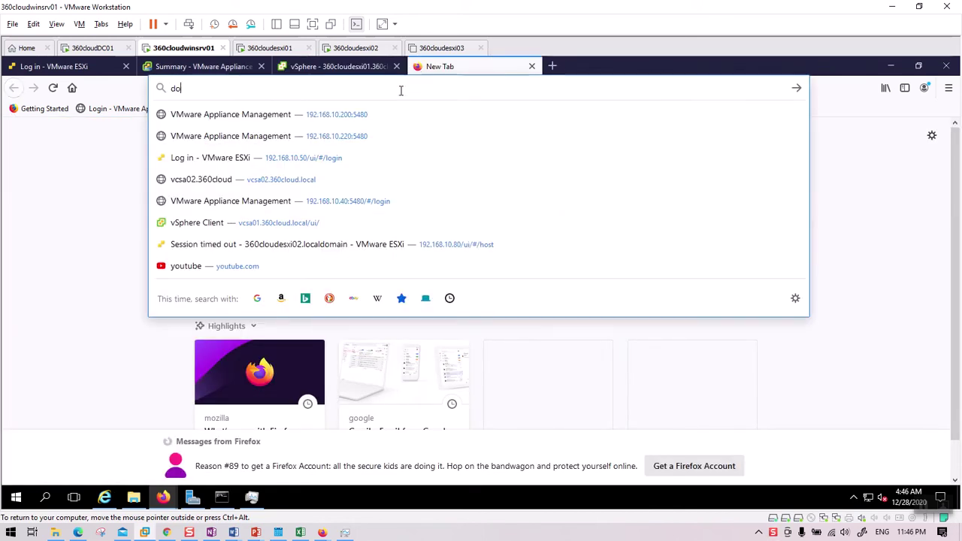
pyautogui.write('wnload ')
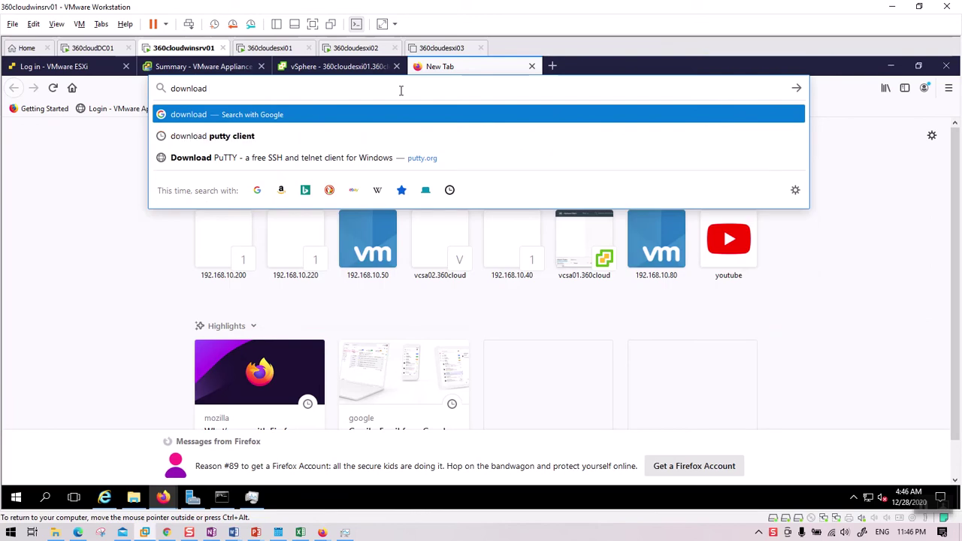
pyautogui.write('open')
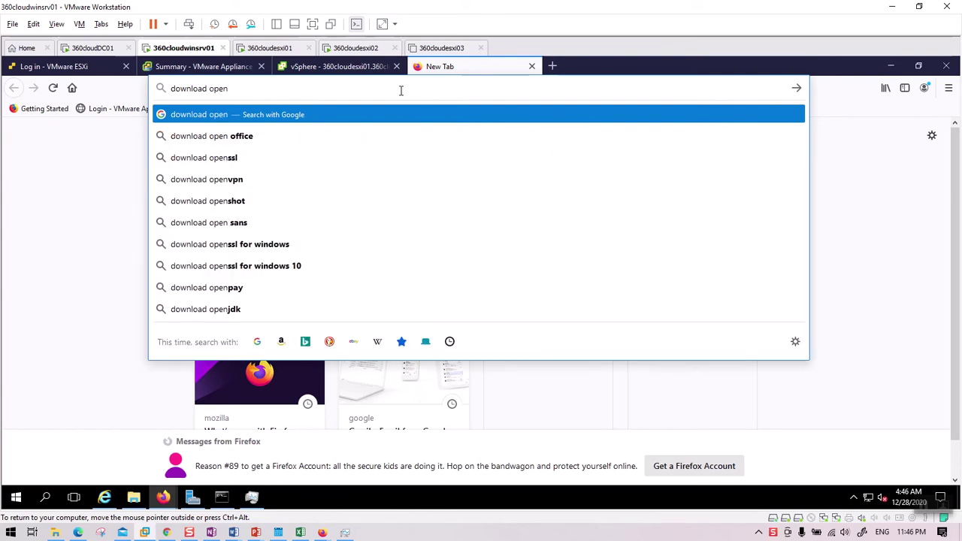
pyautogui.write('filer')
pyautogui.press('Return')
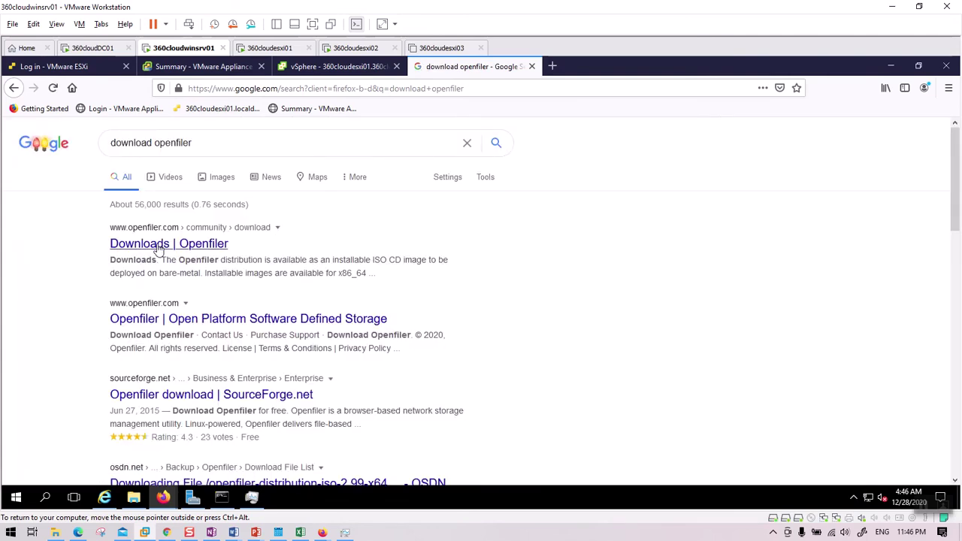
# Step: Open Openfiler's Downloads page from the search results and follow the download link for the x86_64 installation ISO image
pyautogui.click(161, 247)
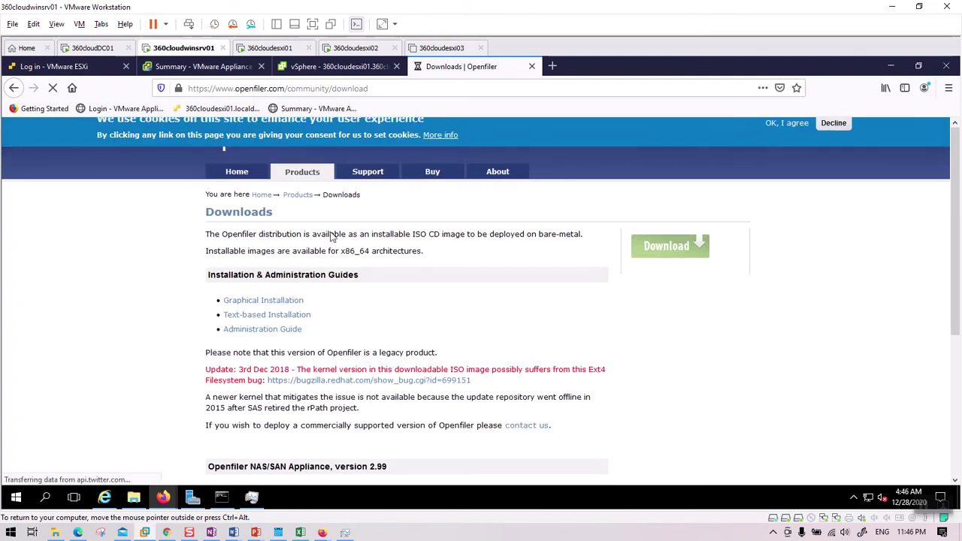
pyautogui.scroll(-3, 367, 273)
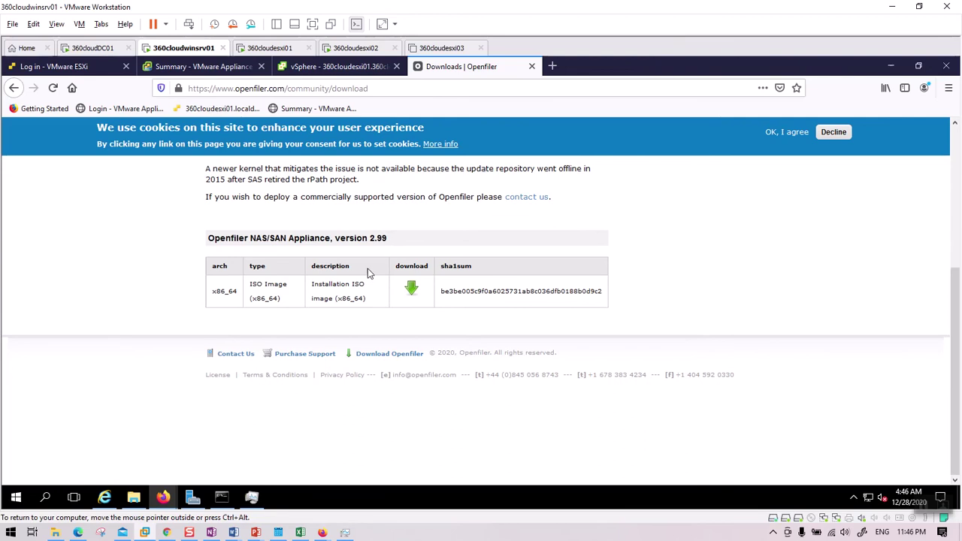
pyautogui.scroll(3, 368, 269)
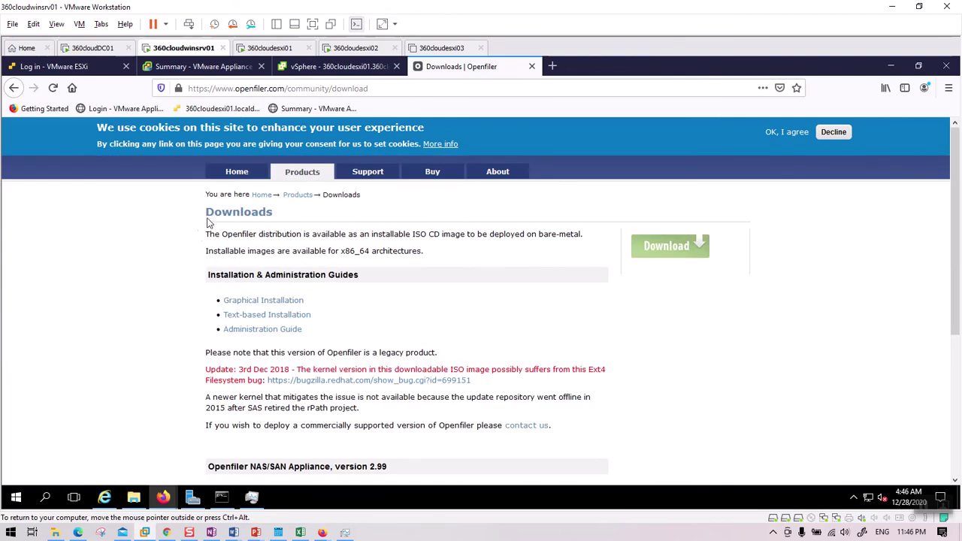
pyautogui.scroll(-3, 305, 298)
pyautogui.scroll(3, 470, 304)
pyautogui.click(678, 255)
pyautogui.scroll(-5, 426, 278)
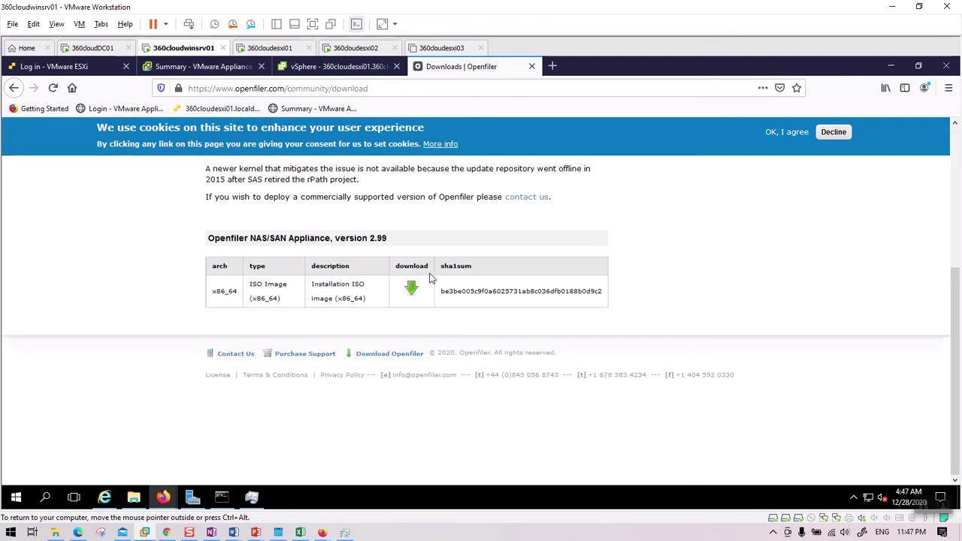
pyautogui.click(412, 292)
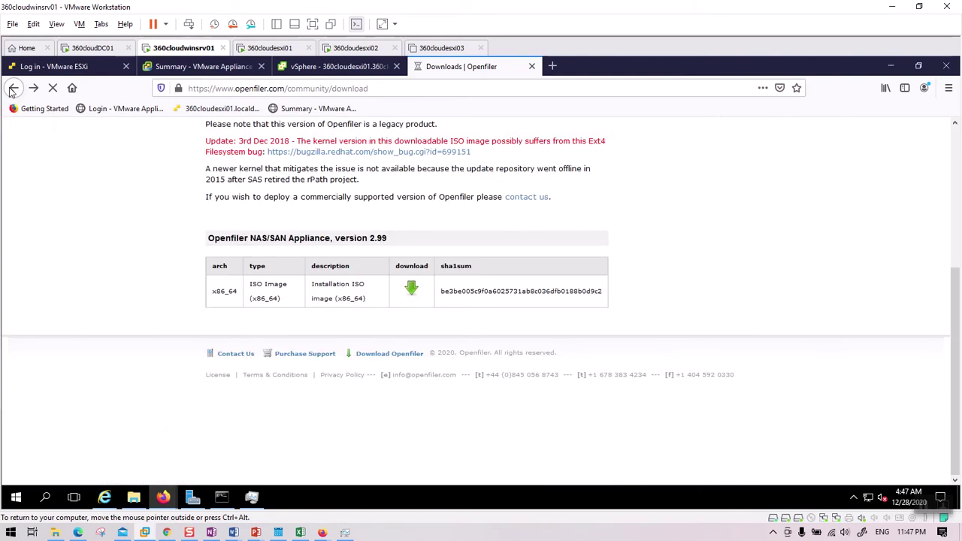
# Step: Return to the search results and review the Openfiler website's download information
pyautogui.click(13, 88)
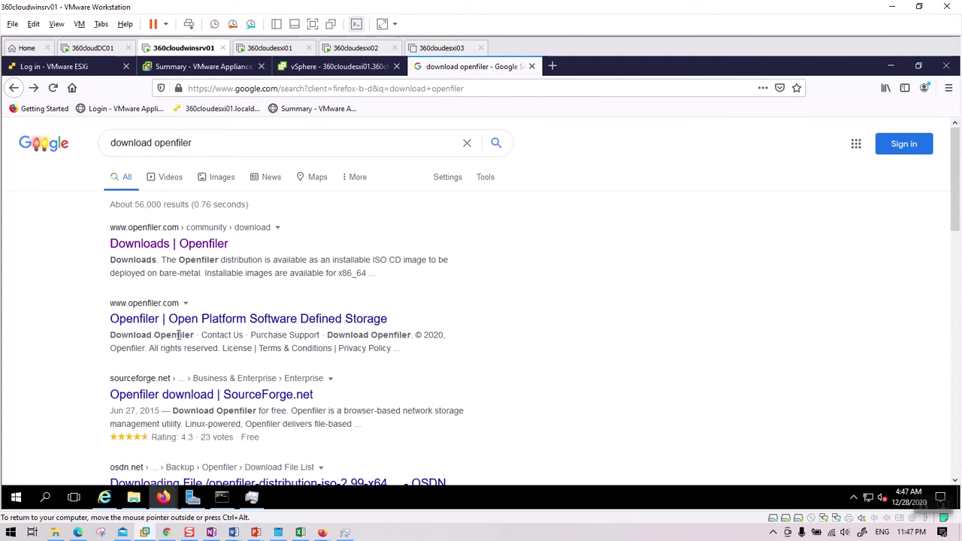
pyautogui.click(327, 322)
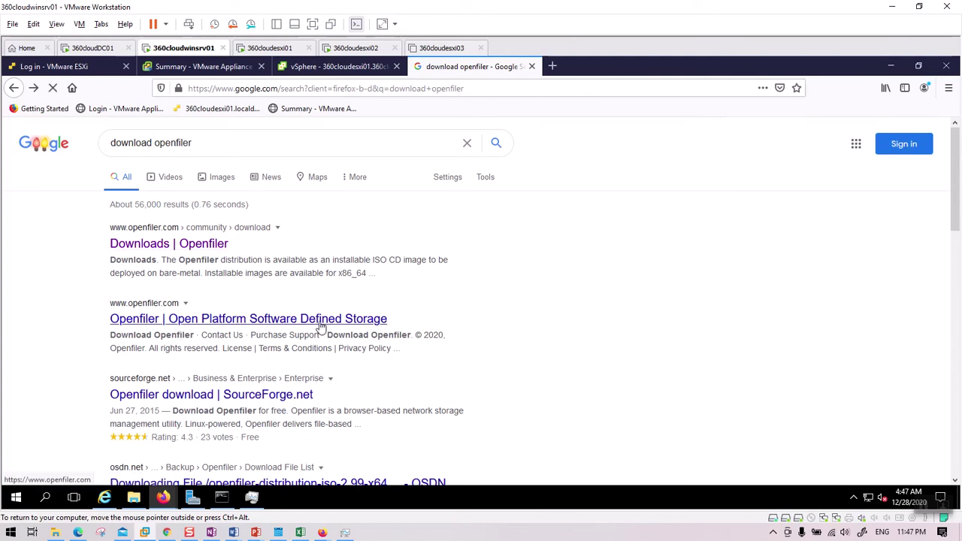
pyautogui.scroll(-4, 304, 332)
pyautogui.scroll(5, 304, 332)
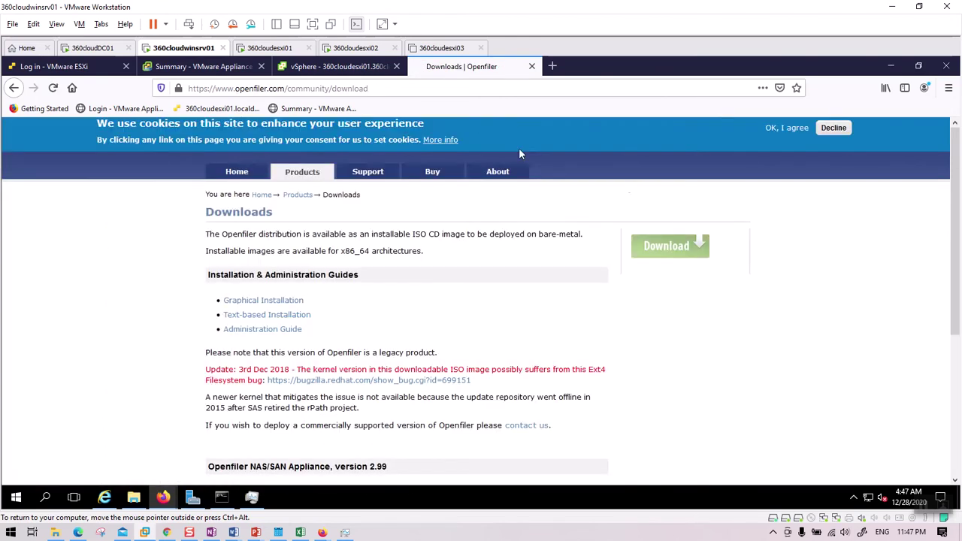
# Step: Clear the server desktop by minimizing the Firefox windows and closing the Internet Explorer setup dialog and browser
pyautogui.click(891, 66)
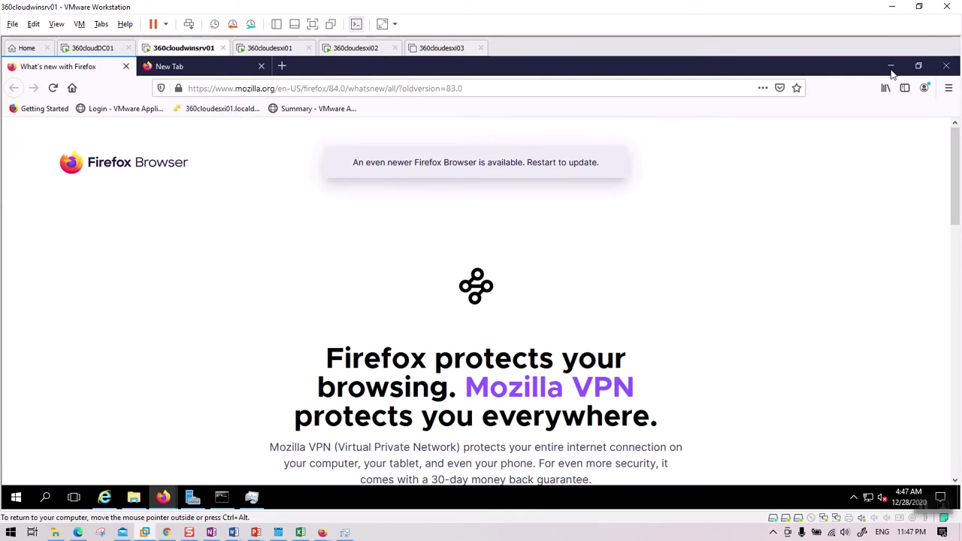
pyautogui.click(891, 66)
pyautogui.click(328, 98)
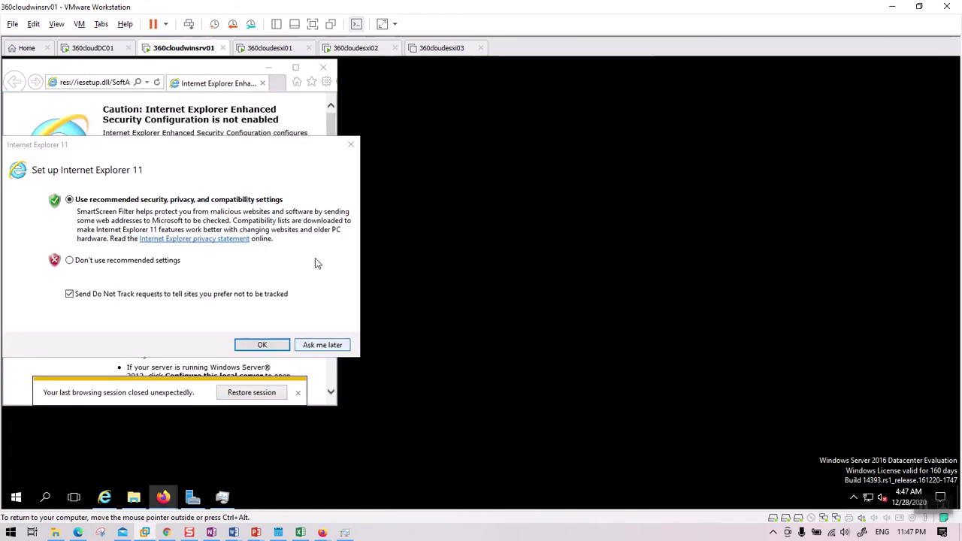
pyautogui.click(350, 144)
pyautogui.click(323, 68)
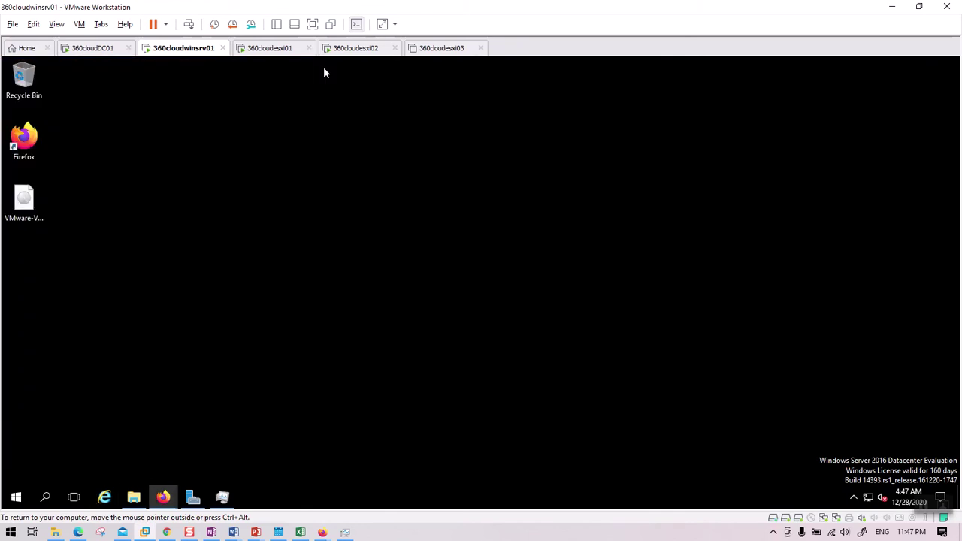
# Step: Start creating a new virtual machine from the Workstation home page with the Typical configuration
pyautogui.click(31, 49)
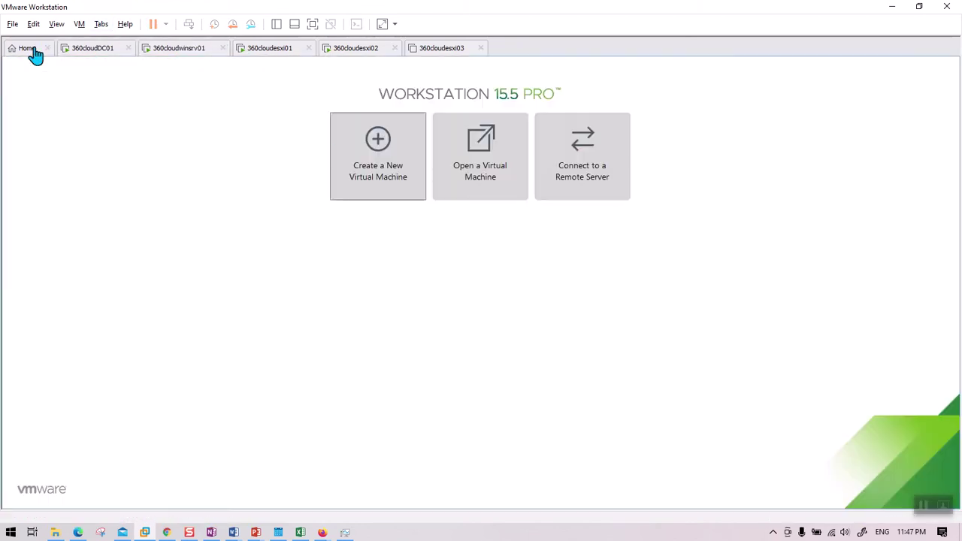
pyautogui.click(373, 166)
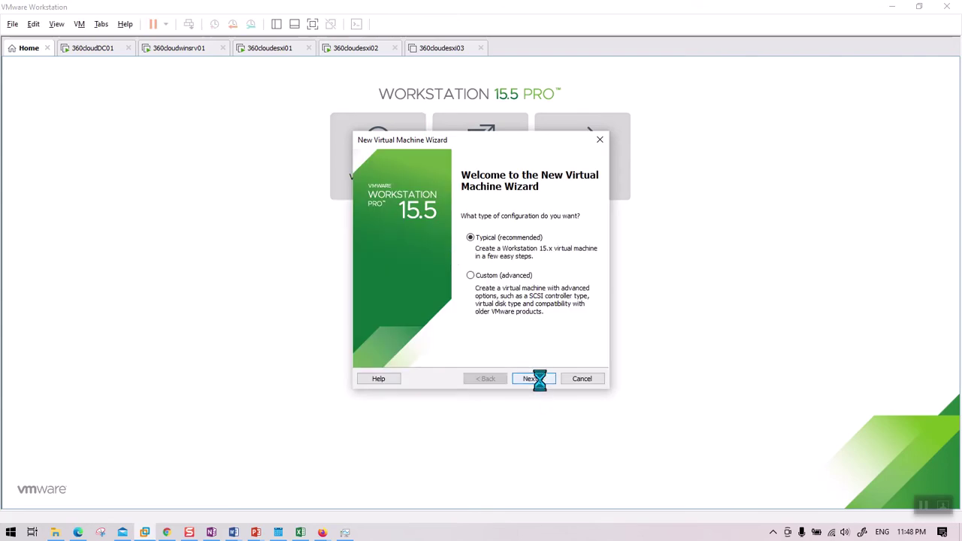
pyautogui.click(538, 379)
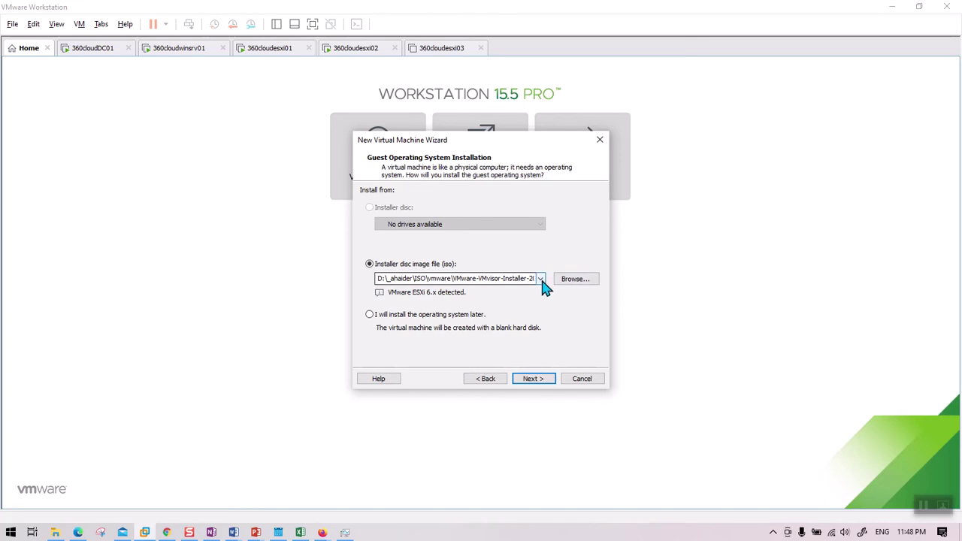
# Step: Use openfileresa-2.99.1-x86_64-disc1.iso from the Downloads folder as the installer disc image and continue to the guest operating system choice
pyautogui.click(540, 279)
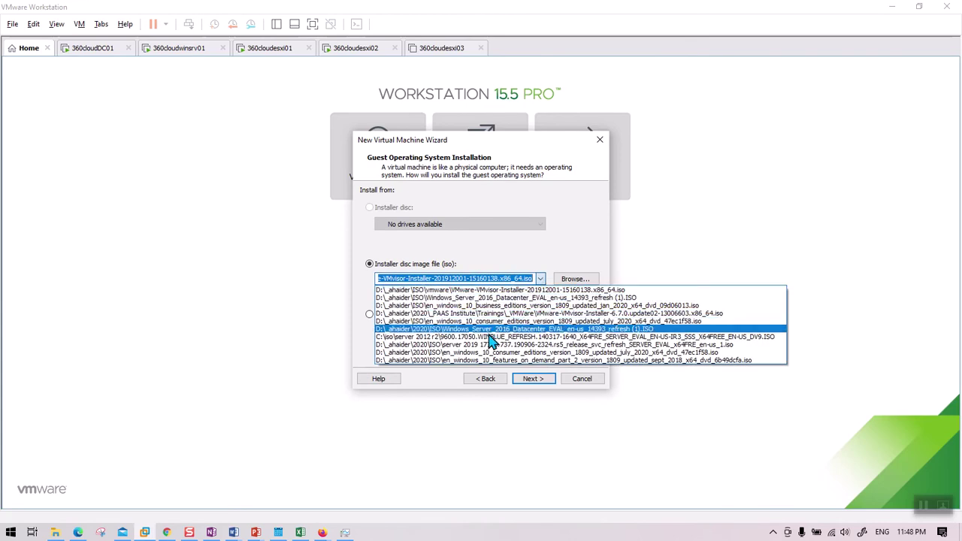
pyautogui.click(578, 272)
pyautogui.click(577, 281)
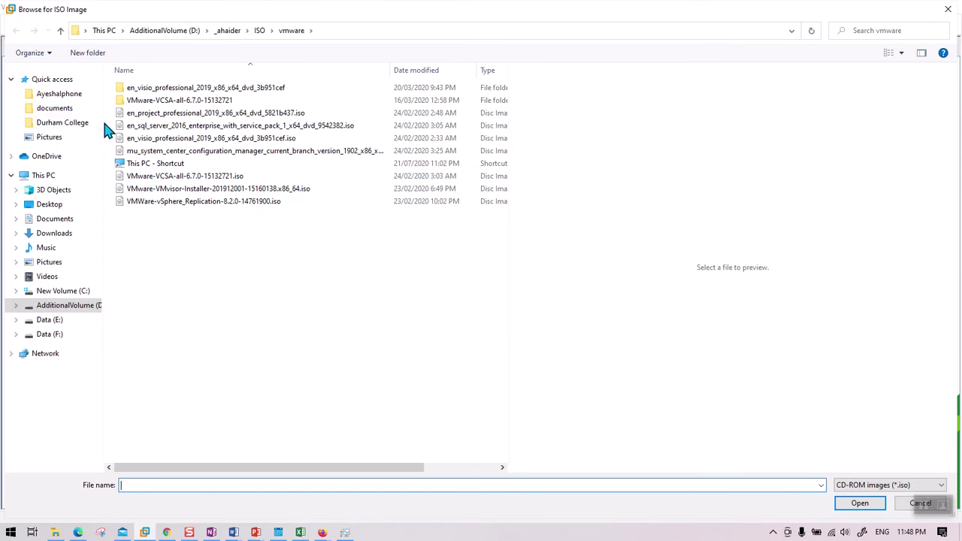
pyautogui.click(45, 234)
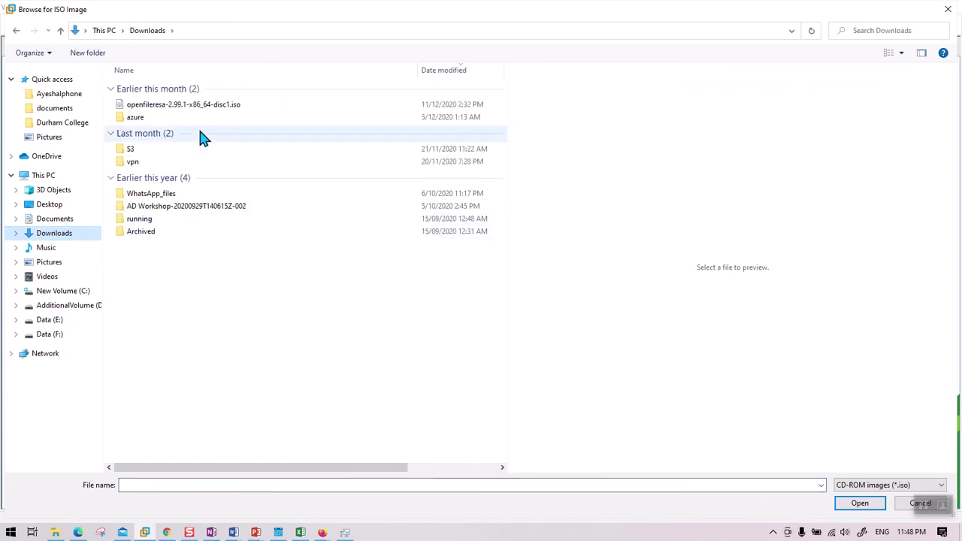
pyautogui.click(207, 107)
pyautogui.click(859, 502)
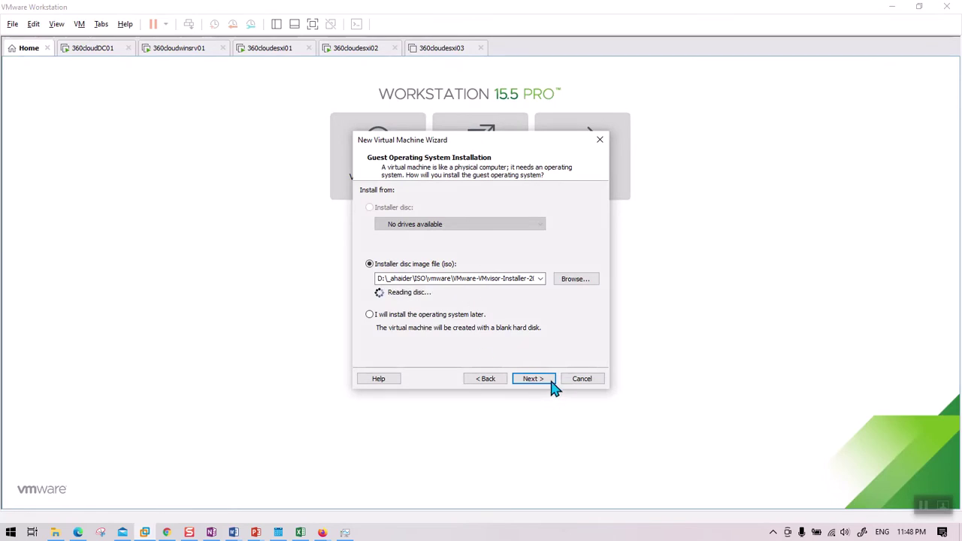
pyautogui.click(533, 379)
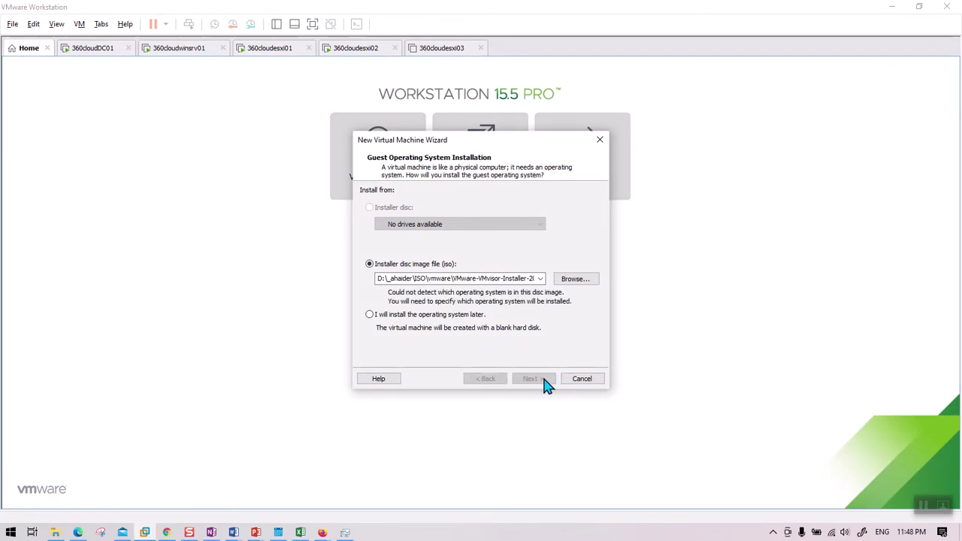
pyautogui.click(530, 377)
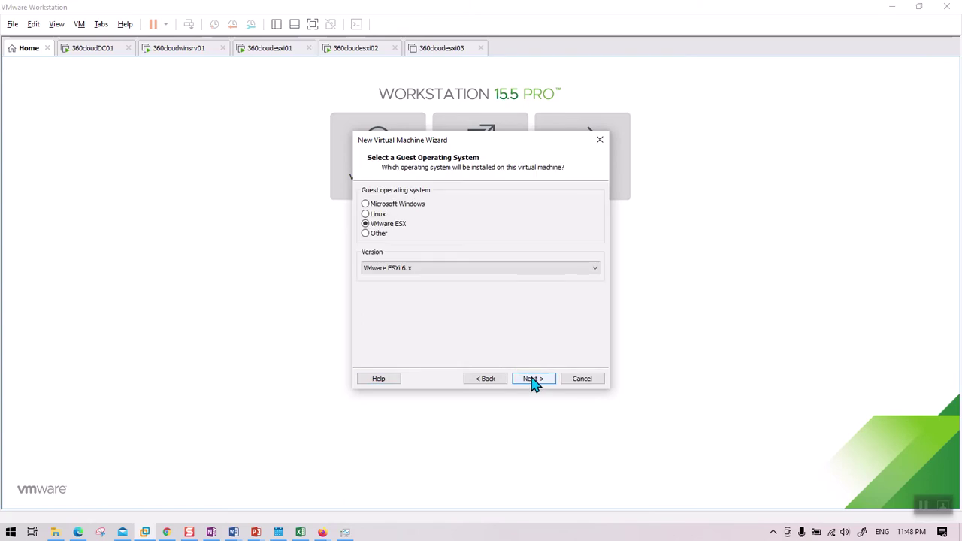
# Step: Set the guest operating system to Linux, version Other Linux 2.4.x kernel 64-bit
pyautogui.click(371, 215)
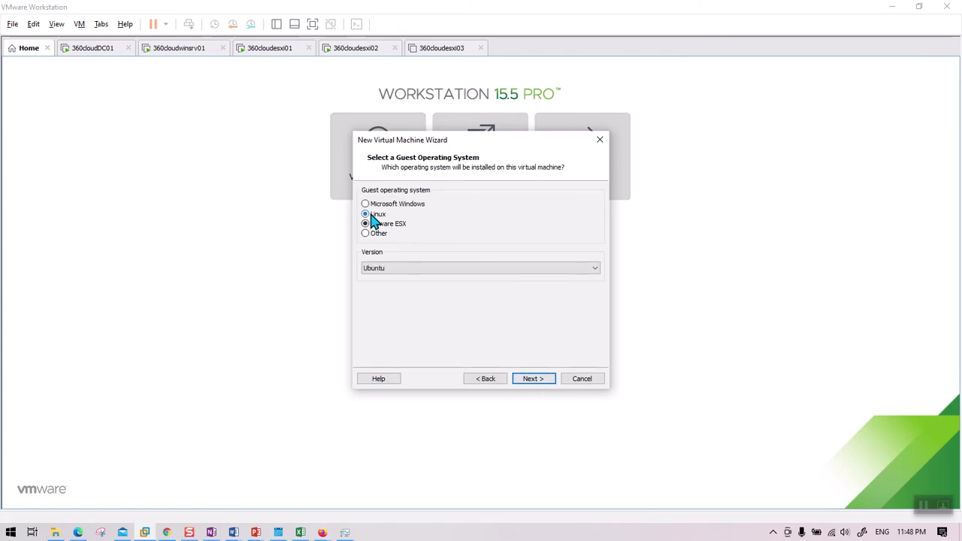
pyautogui.click(429, 269)
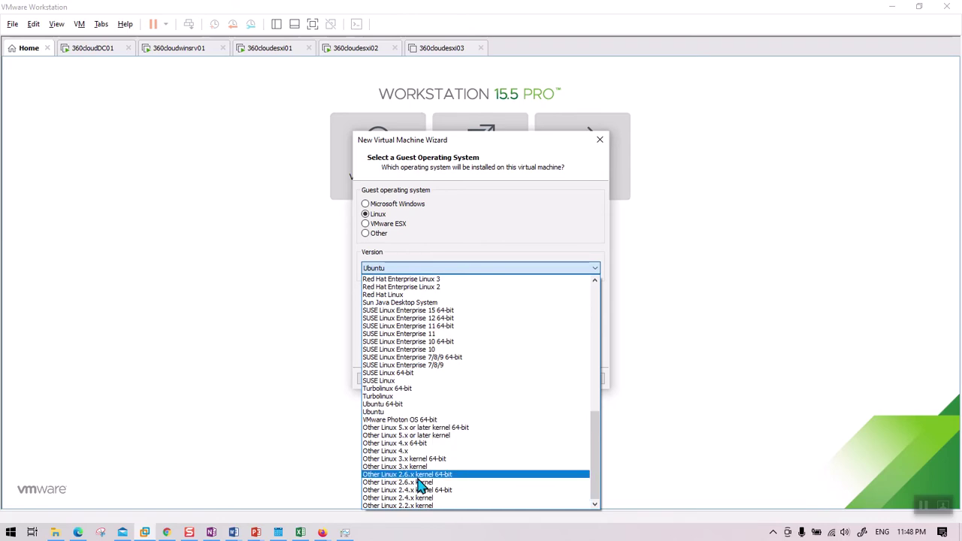
pyautogui.click(427, 492)
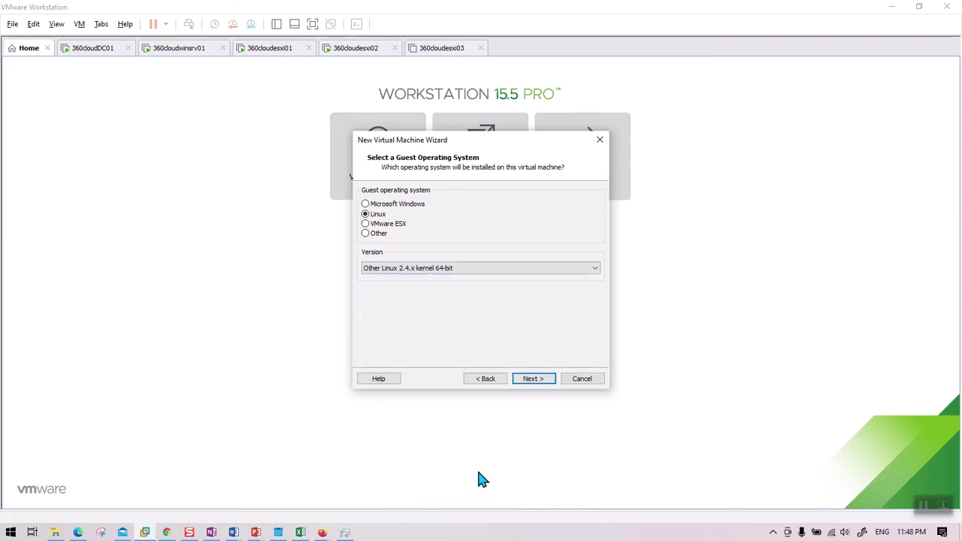
pyautogui.click(544, 379)
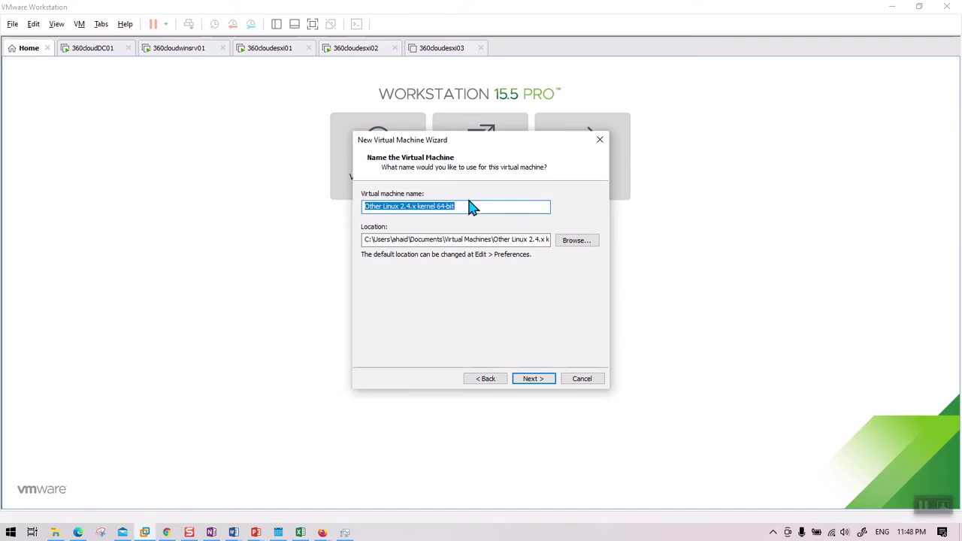
# Step: Name the virtual machine 360cloudof01 and keep the default location
pyautogui.write('360')
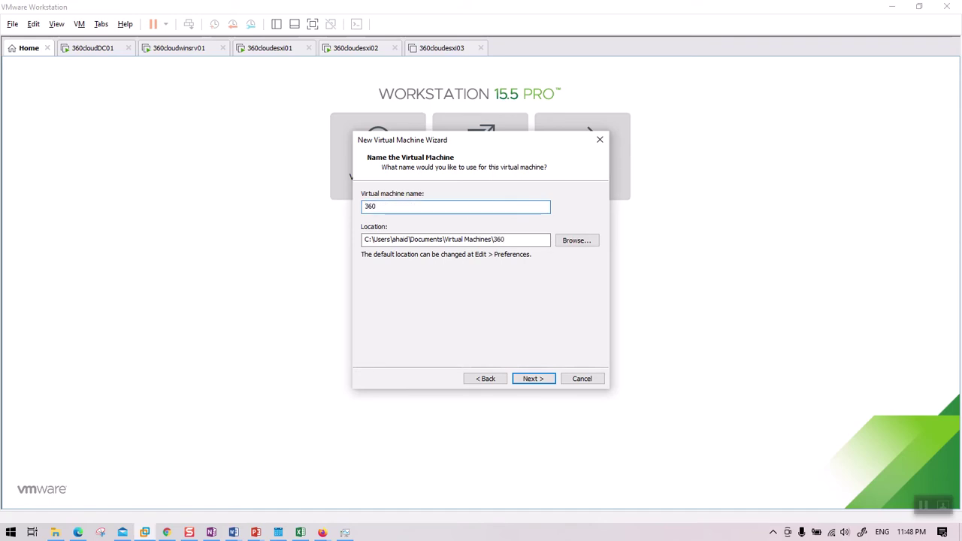
pyautogui.write('cloudof01')
pyautogui.click(535, 380)
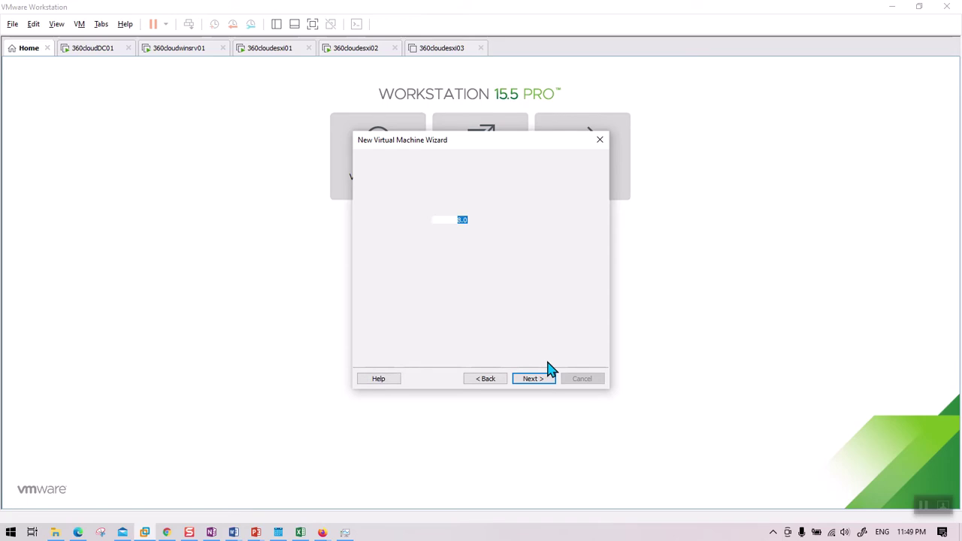
# Step: Set the virtual machine's maximum disk size to 40 GB, split into multiple files
pyautogui.click(533, 379)
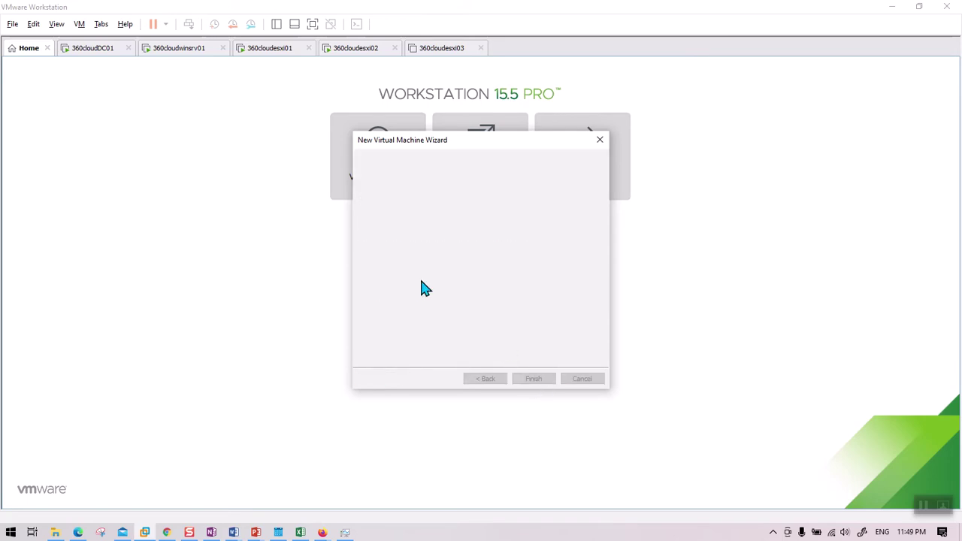
pyautogui.click(488, 379)
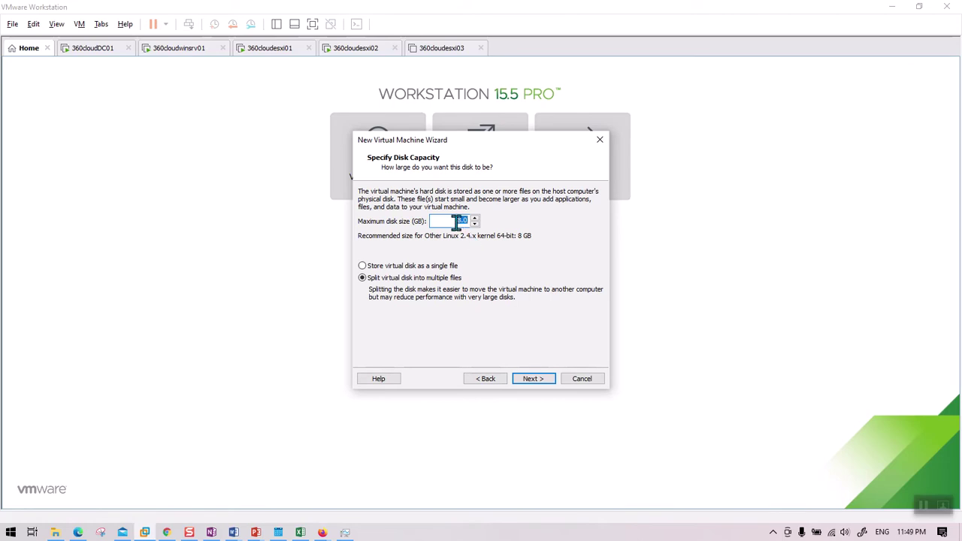
pyautogui.write('40')
pyautogui.click(533, 380)
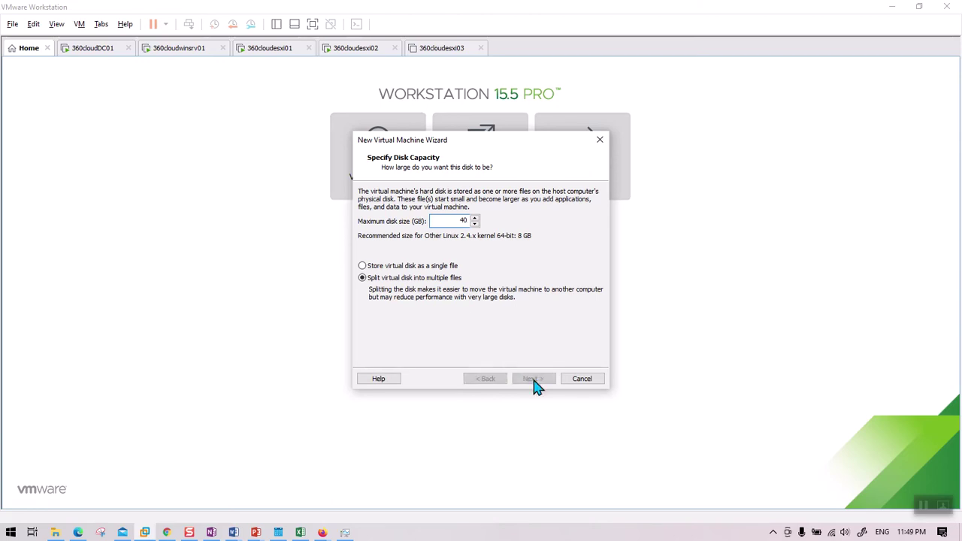
# Step: Finish creating the 360cloudof01 virtual machine and power it on
pyautogui.click(533, 379)
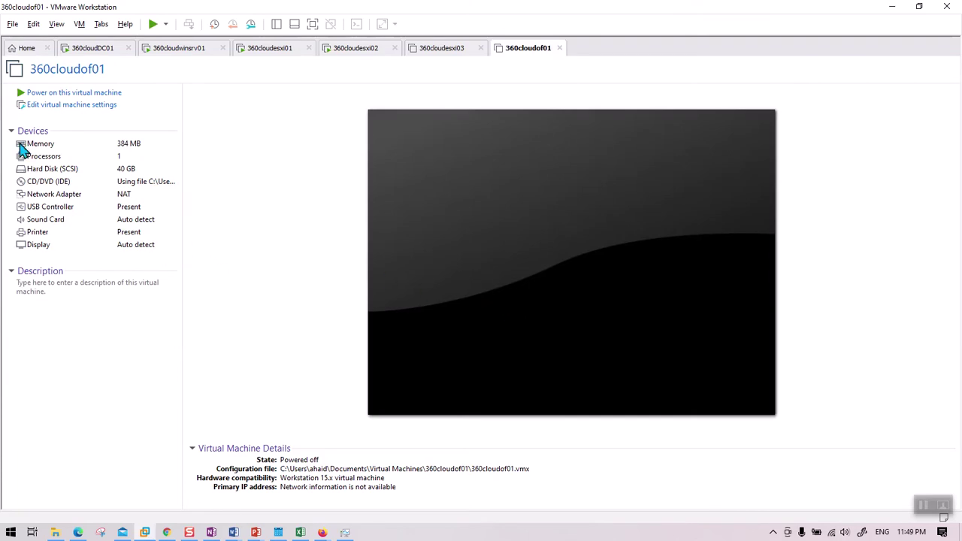
pyautogui.click(81, 96)
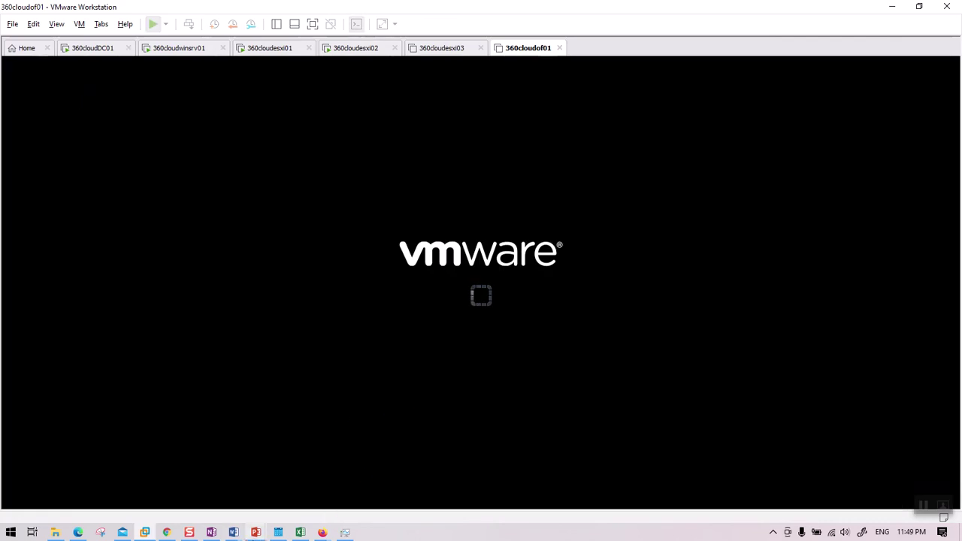
# Step: Switch to the VCP 6.7 whiteboard presentation in PowerPoint and check the lab architecture slide for the OpenFiler server's details
pyautogui.click(256, 532)
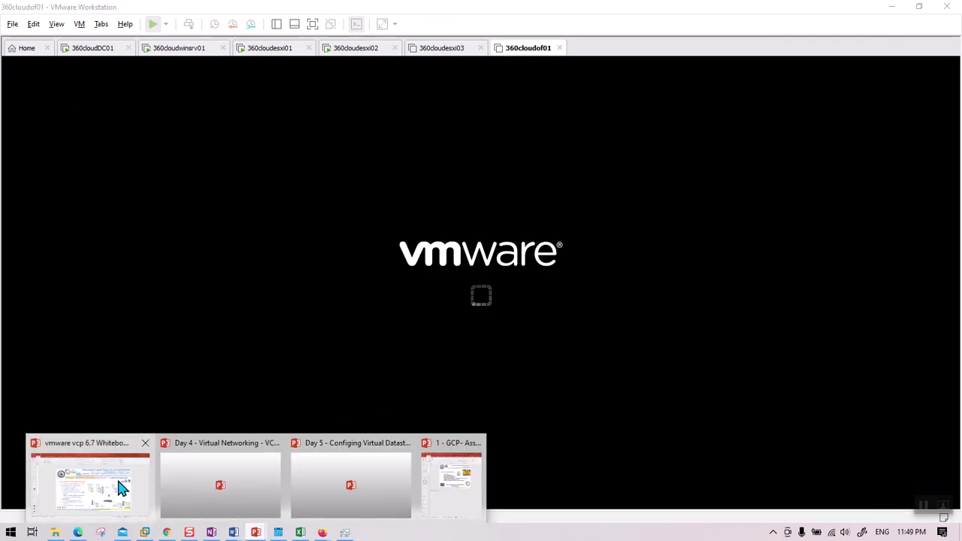
pyautogui.click(120, 488)
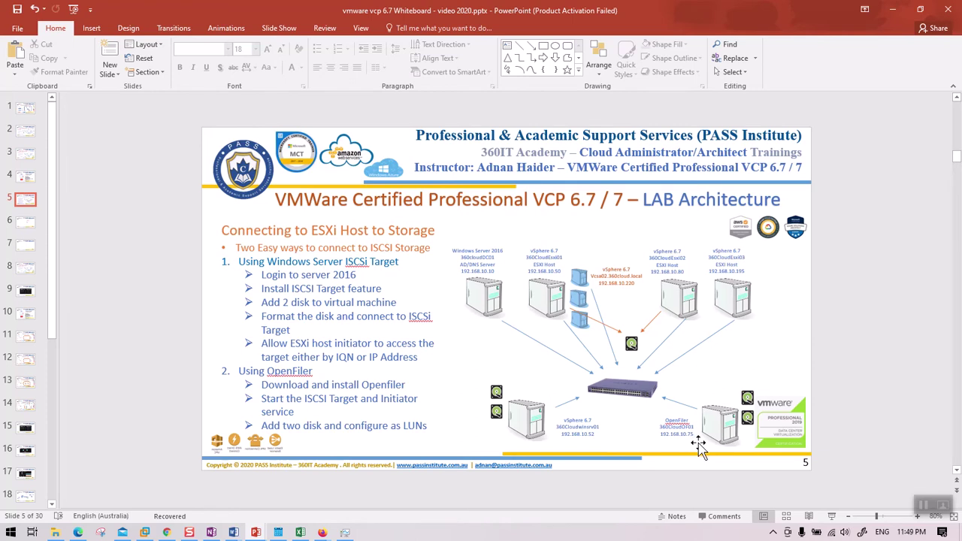
pyautogui.click(892, 10)
# Step: Start the Openfiler installer in the virtual machine and accept the U.S. English keyboard layout
pyautogui.click(518, 325)
pyautogui.press('Return')
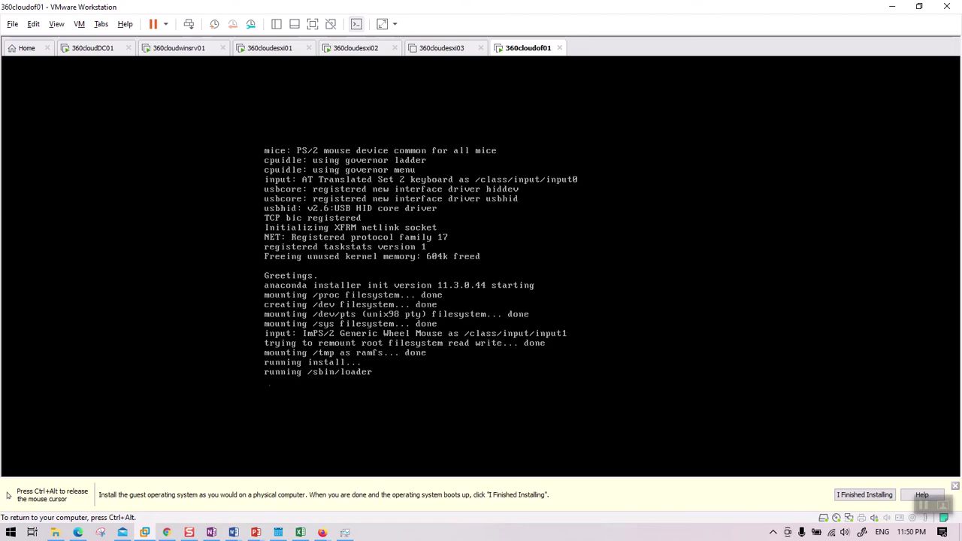
pyautogui.hotkey('ctrl', 'alt')
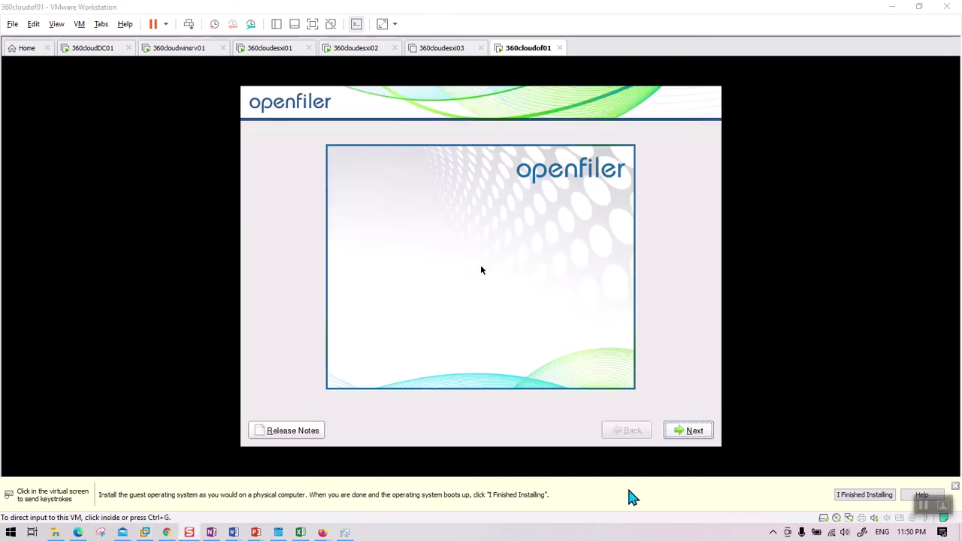
pyautogui.click(691, 430)
pyautogui.click(481, 269)
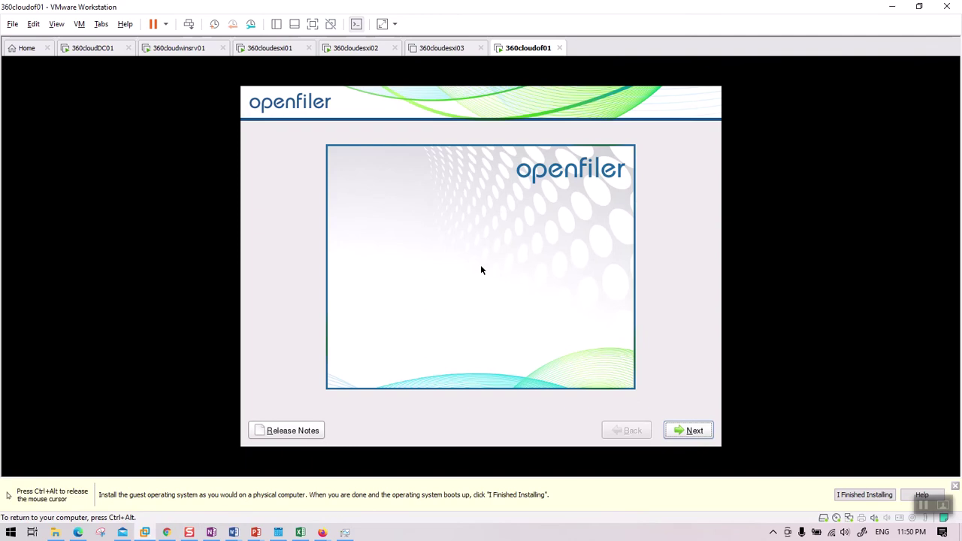
pyautogui.click(692, 434)
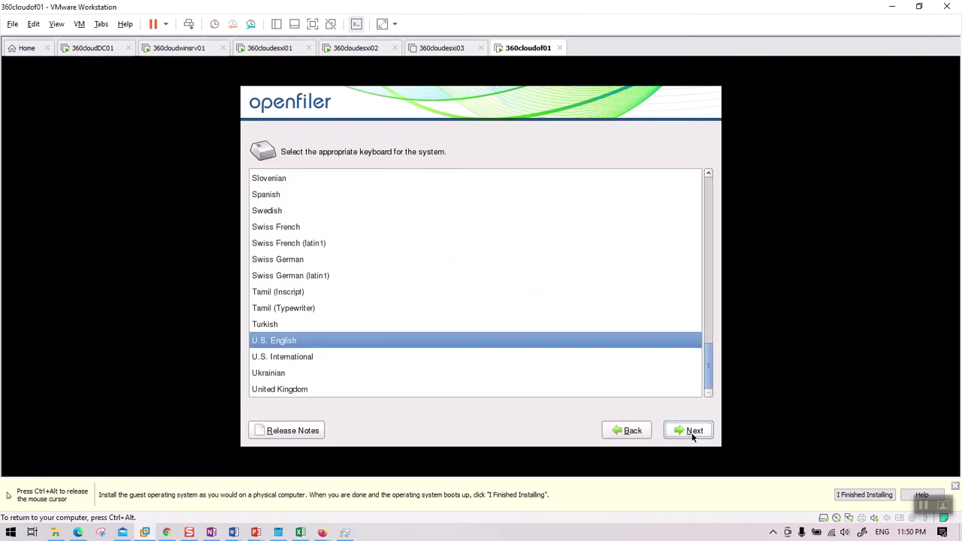
pyautogui.click(691, 432)
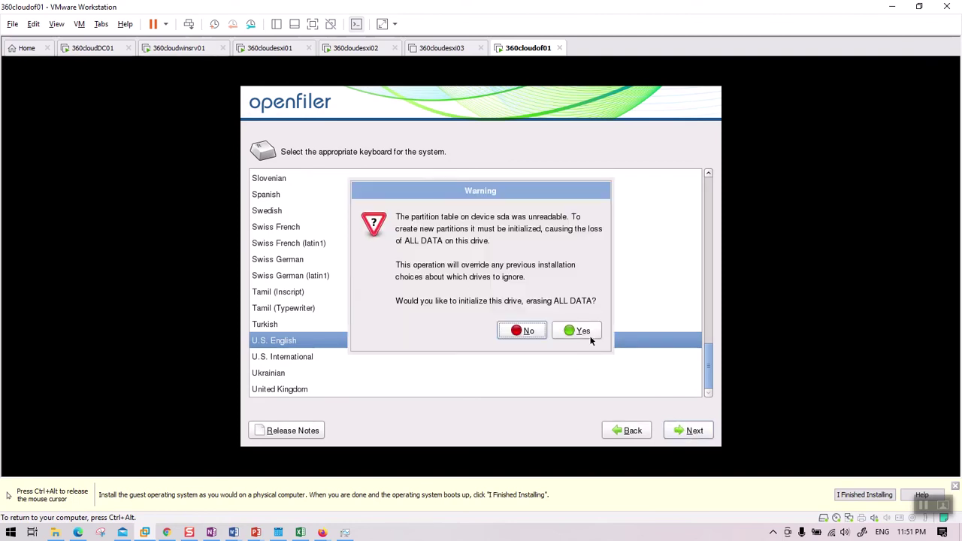
# Step: Initialize drive sda and replace all its partitions with the default layout, allowing the partition table to be written immediately
pyautogui.click(586, 333)
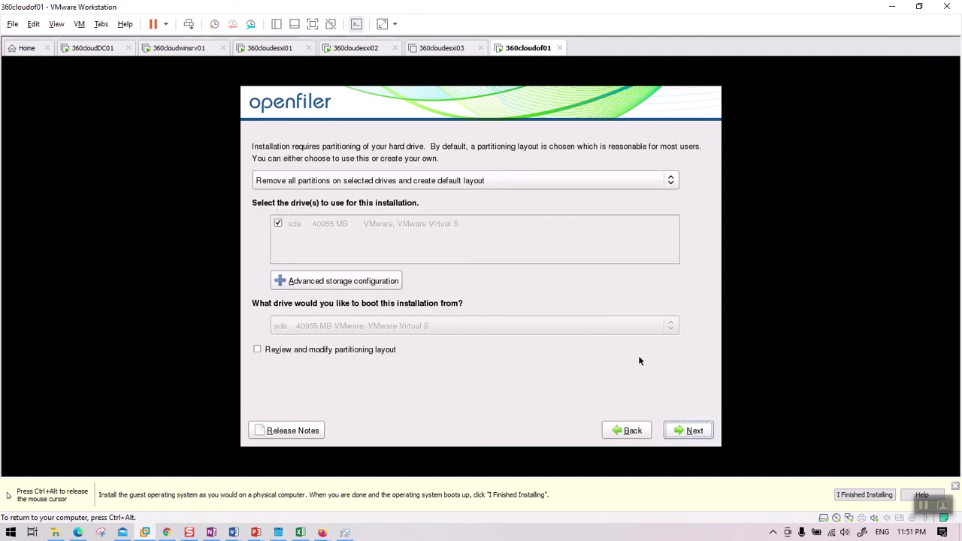
pyautogui.click(684, 434)
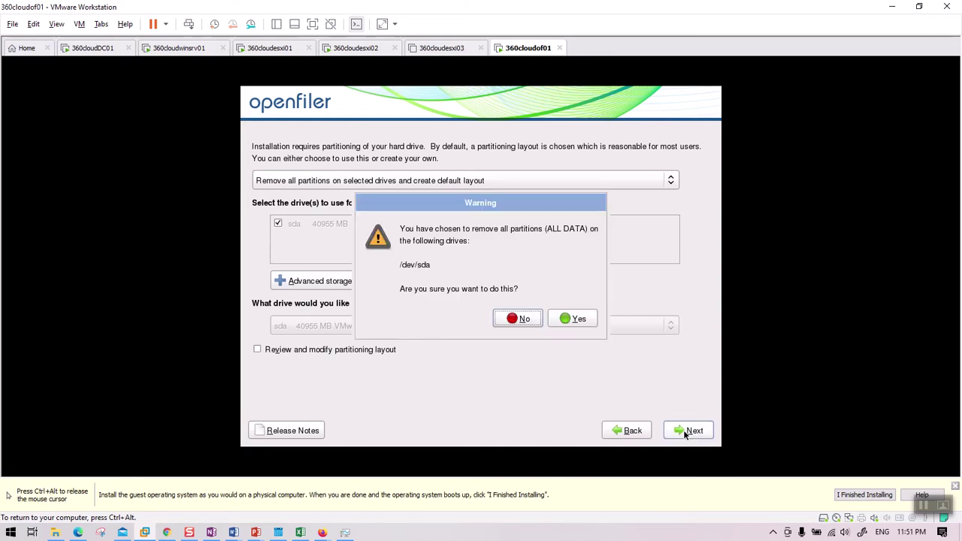
pyautogui.click(575, 318)
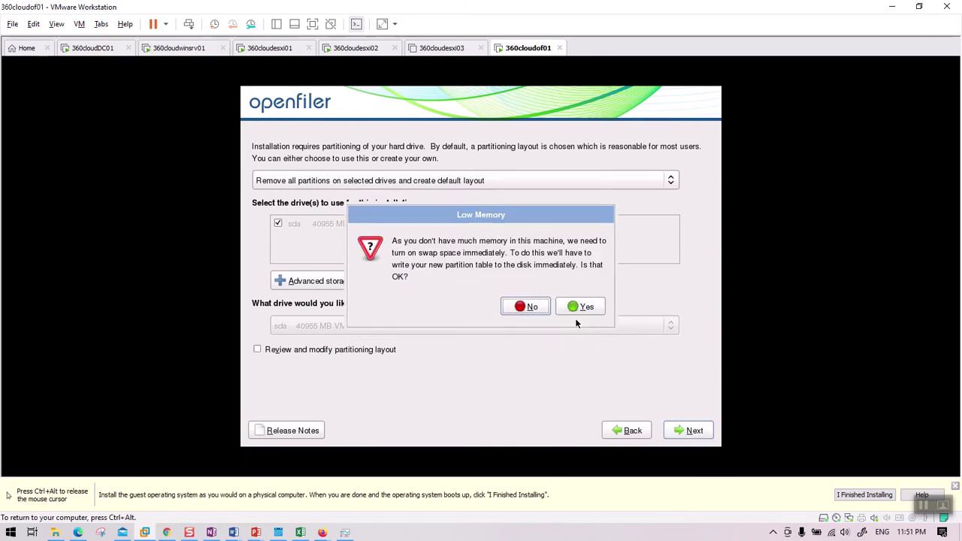
pyautogui.click(577, 311)
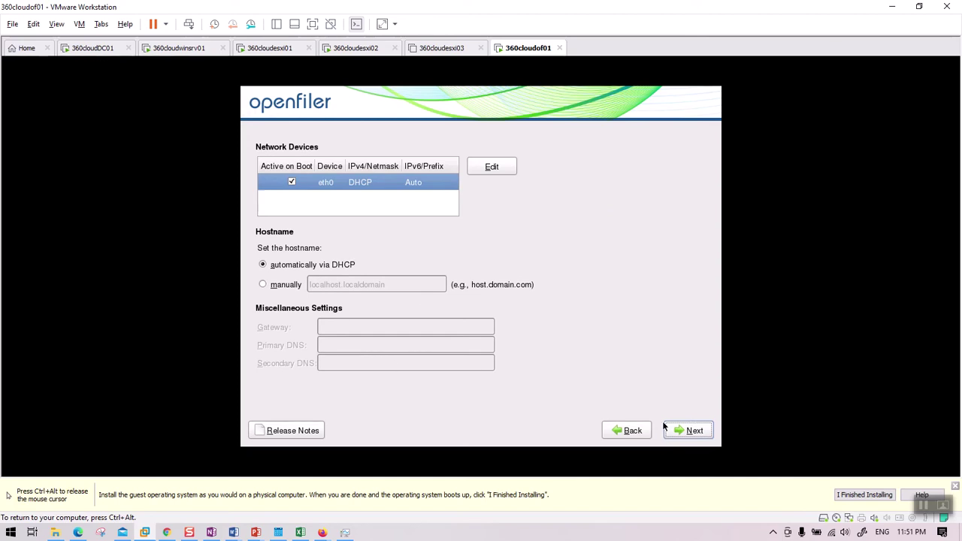
pyautogui.click(630, 432)
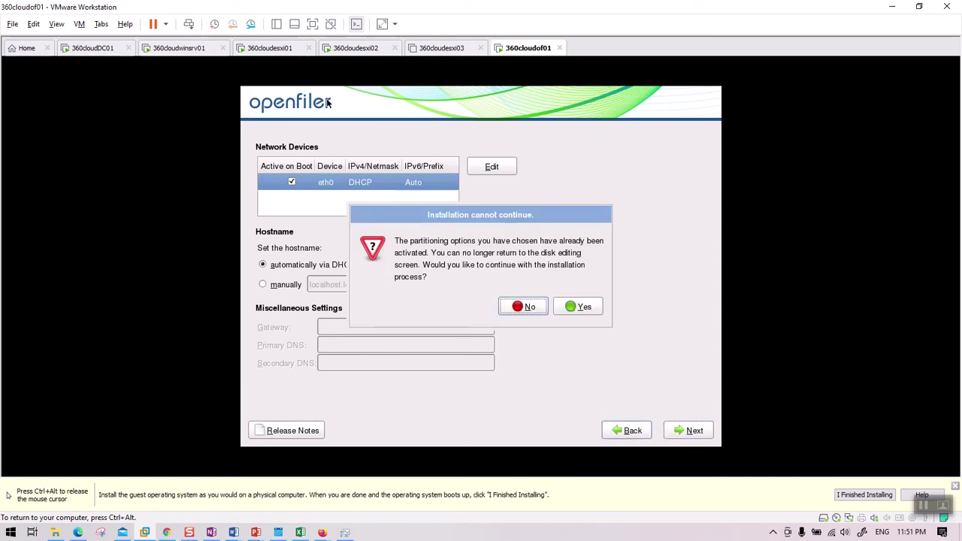
pyautogui.click(586, 304)
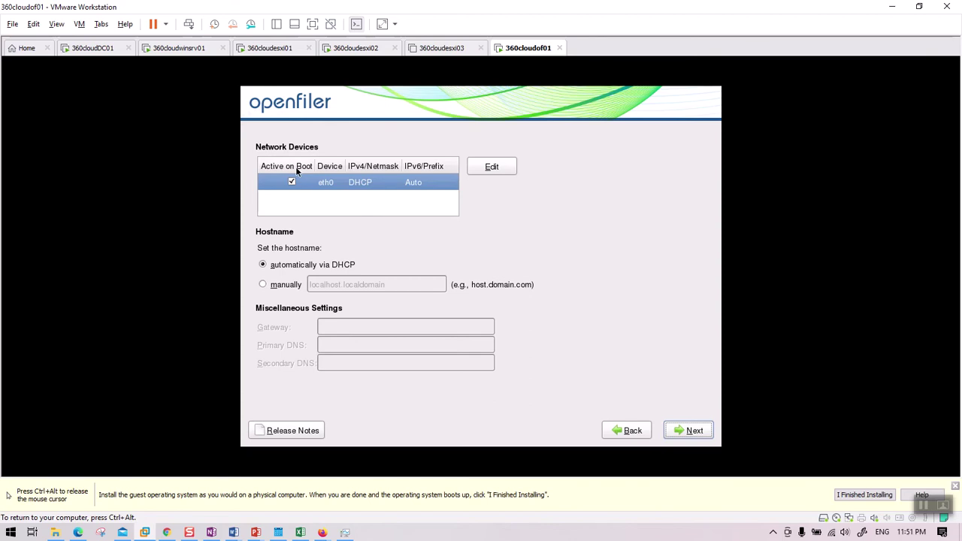
# Step: Configure eth0 with the manual IPv4 address 192.168.10.75 and netmask 255.255.255.0, and disable IPv6 support
pyautogui.moveTo(342, 182)
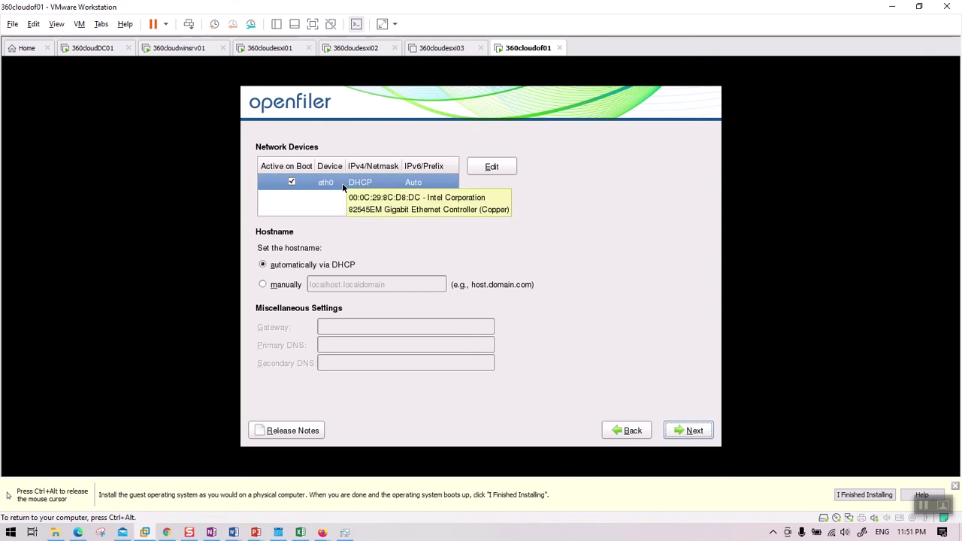
pyautogui.click(489, 169)
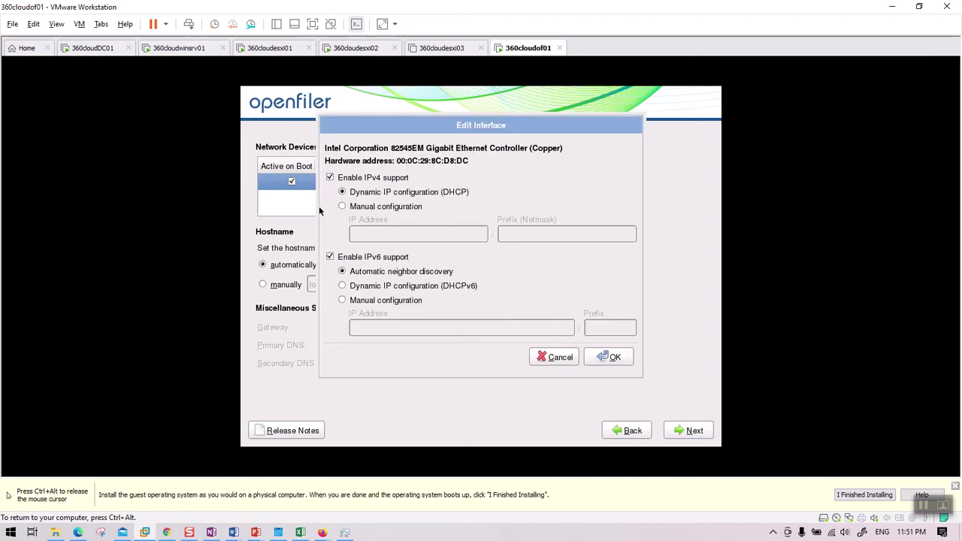
pyautogui.click(367, 206)
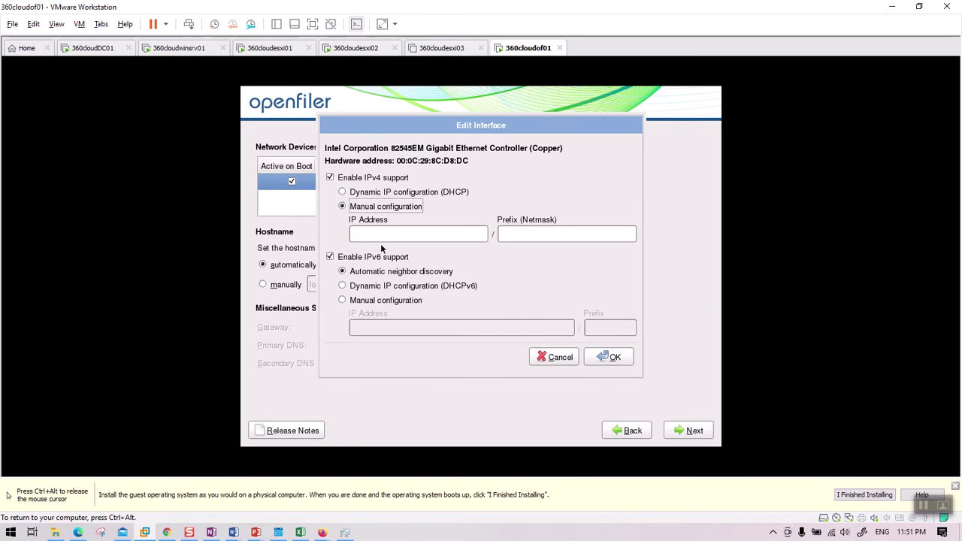
pyautogui.click(384, 235)
pyautogui.write('192.168.10.75')
pyautogui.click(550, 233)
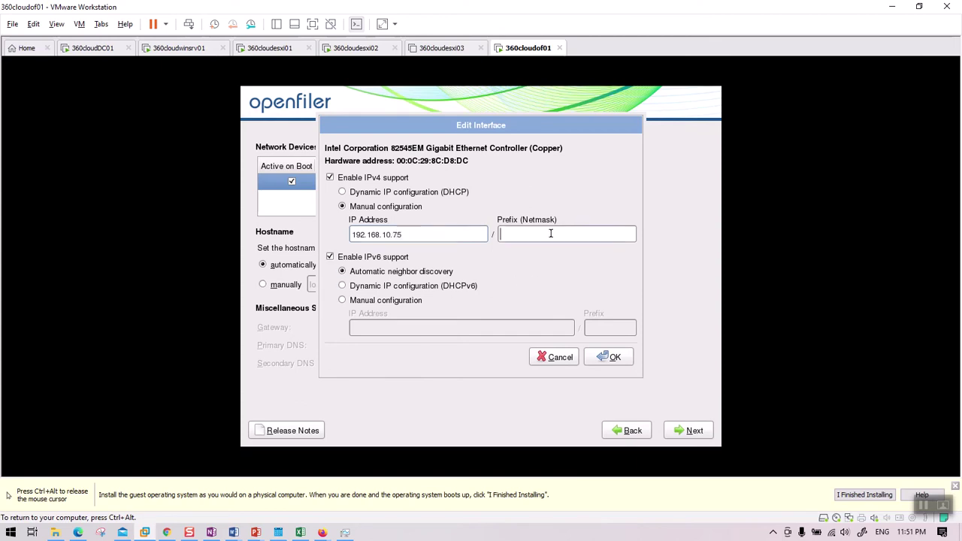
pyautogui.write('255.255.255.0')
pyautogui.click(330, 256)
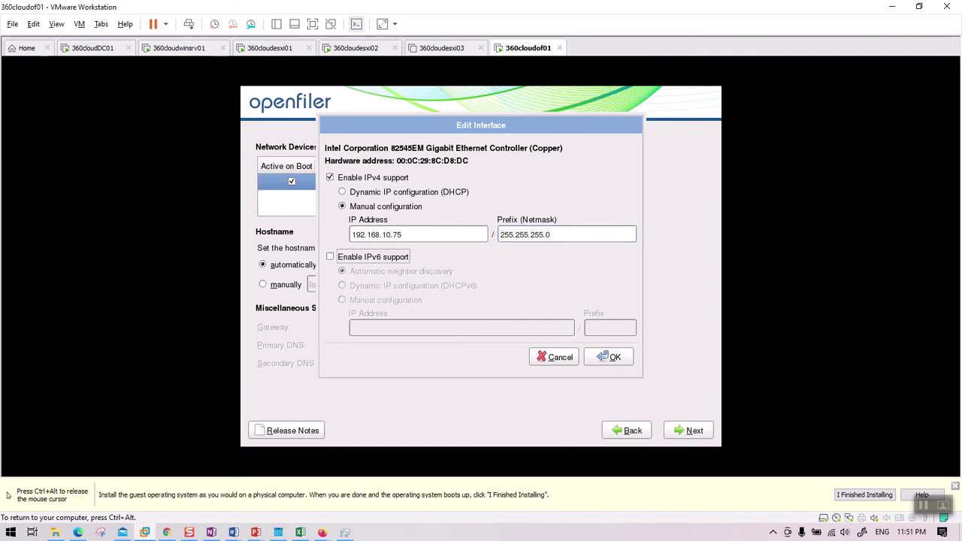
pyautogui.click(605, 355)
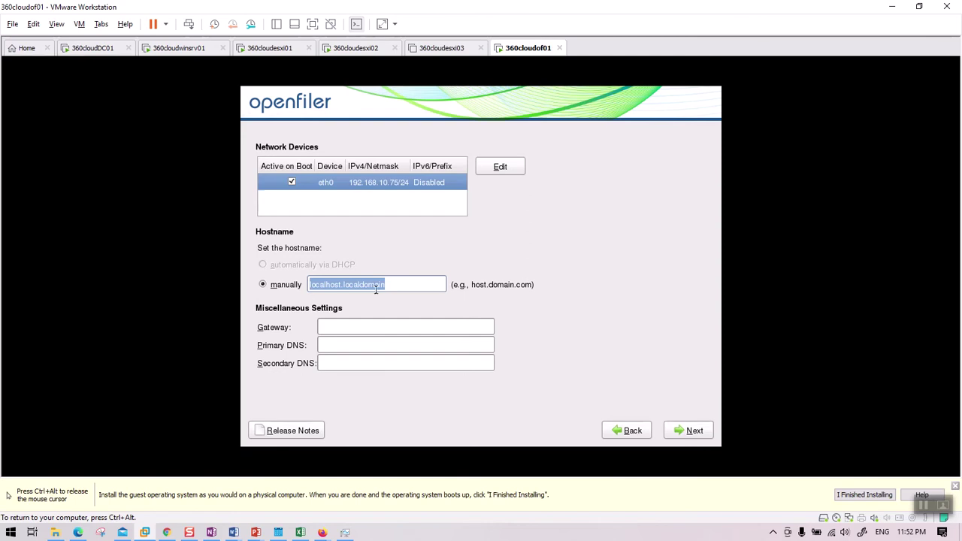
# Step: Keep the default hostname, continue without a gateway or DNS servers, and accept the America/New York time zone
pyautogui.click(361, 322)
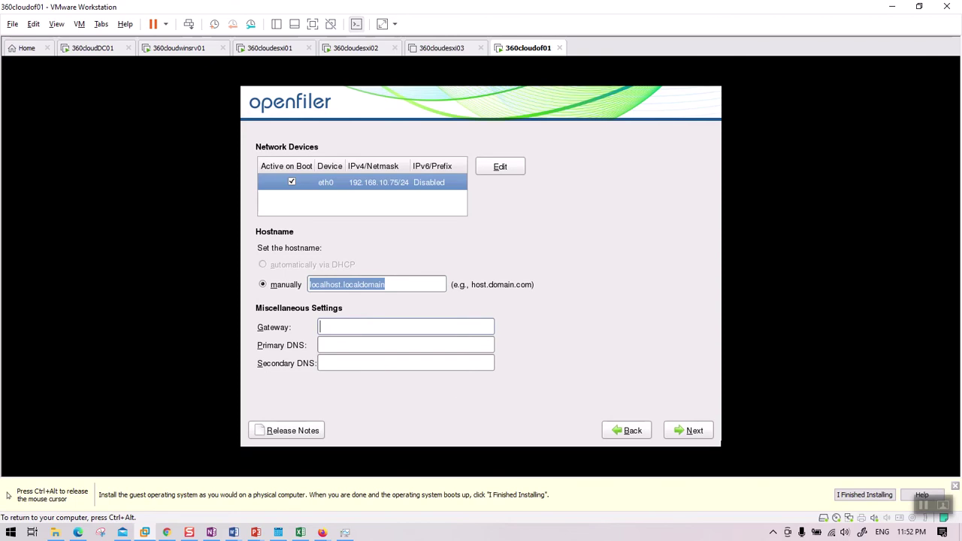
pyautogui.click(709, 434)
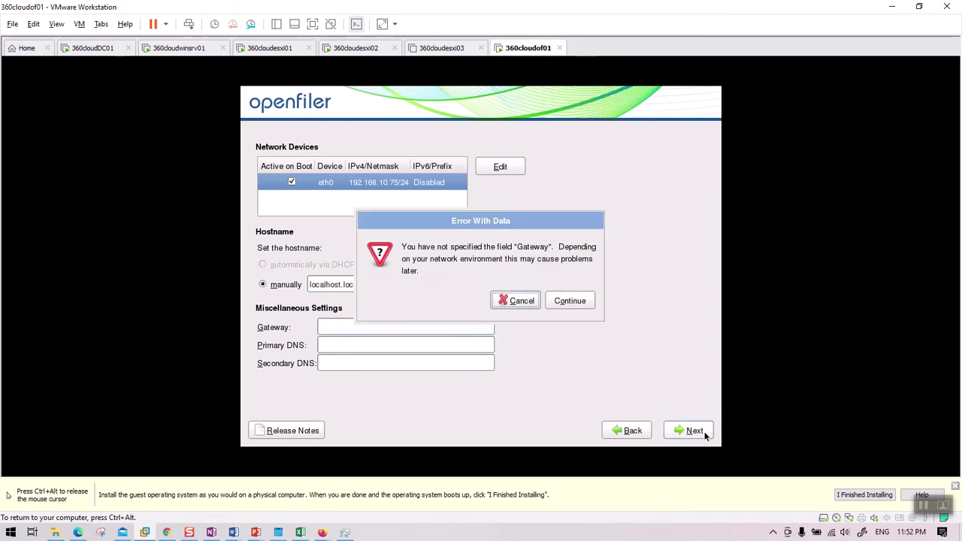
pyautogui.click(569, 302)
pyautogui.click(571, 302)
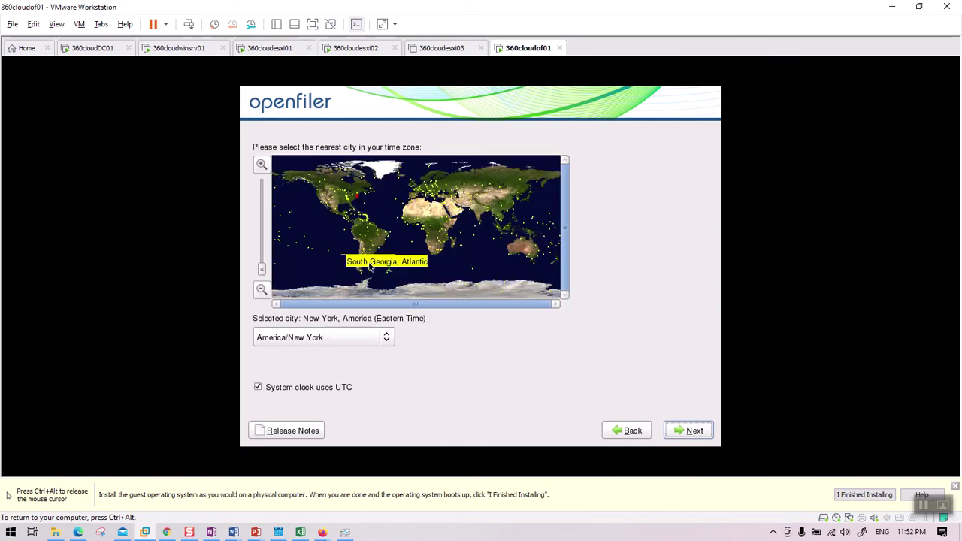
pyautogui.click(694, 436)
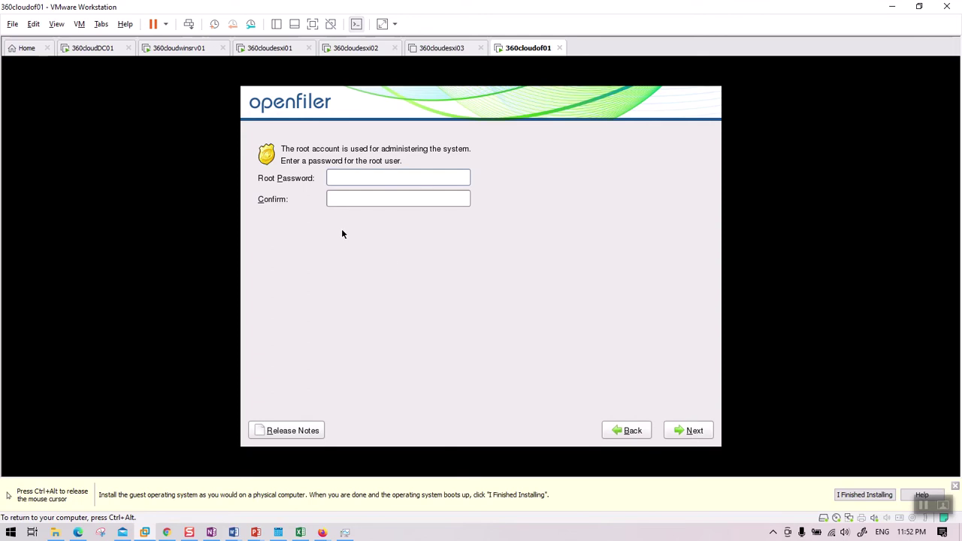
# Step: Enter and confirm the root password, and start the Openfiler installation
pyautogui.write('******')
pyautogui.press('BackSpace')
pyautogui.press('BackSpace')
pyautogui.press('BackSpace')
pyautogui.press('BackSpace')
pyautogui.press('BackSpace')
pyautogui.press('BackSpace')
pyautogui.write('**********')
pyautogui.press('Tab')
pyautogui.write('**********')
pyautogui.click(703, 433)
pyautogui.click(699, 433)
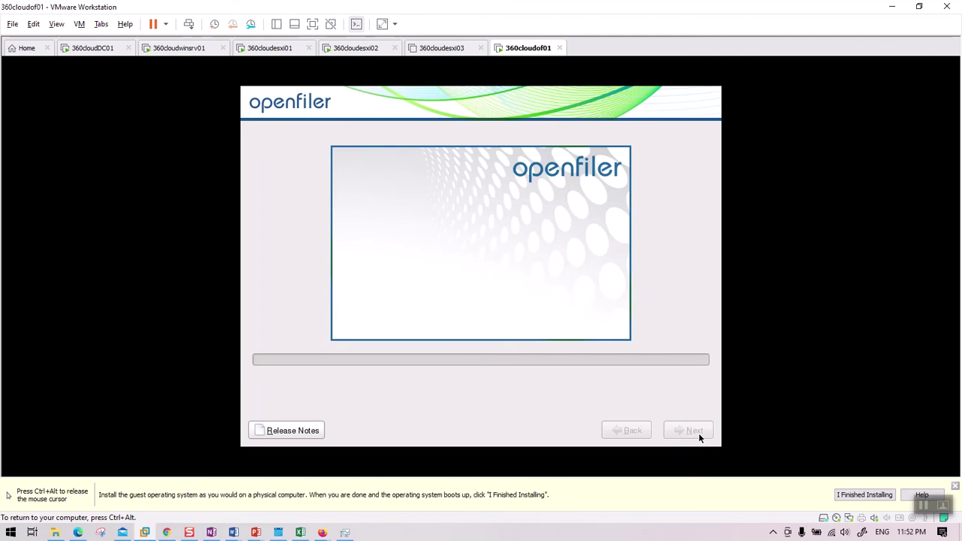
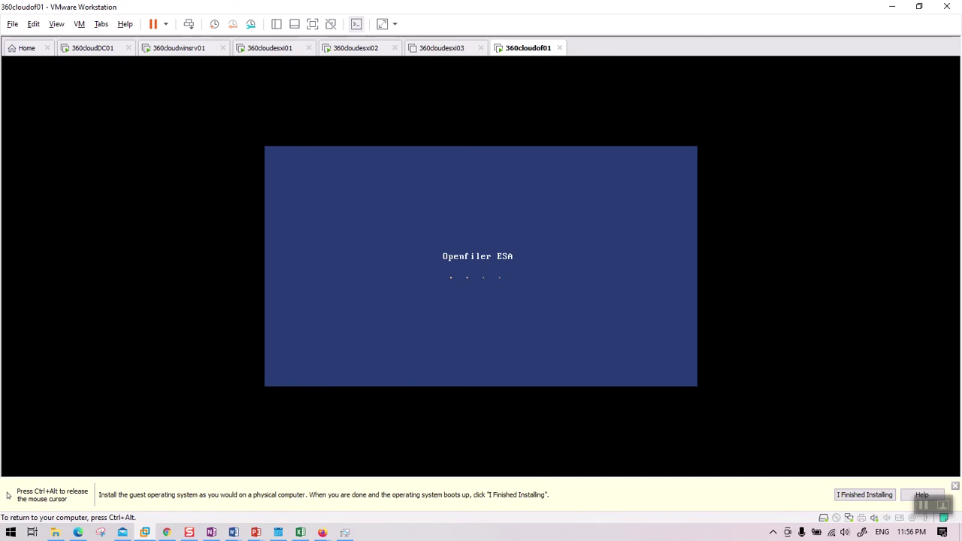
# Step: Add a new 100 GB SCSI hard disk to 360cloudof01, split into multiple files with the default disk file name
pyautogui.hotkey('ctrl', 'alt')
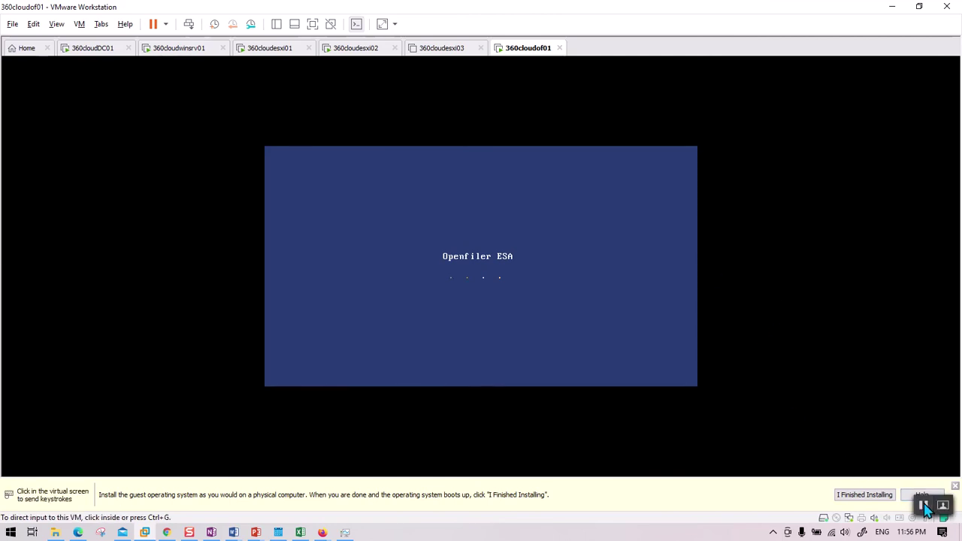
pyautogui.rightClick(522, 54)
pyautogui.moveTo(569, 75)
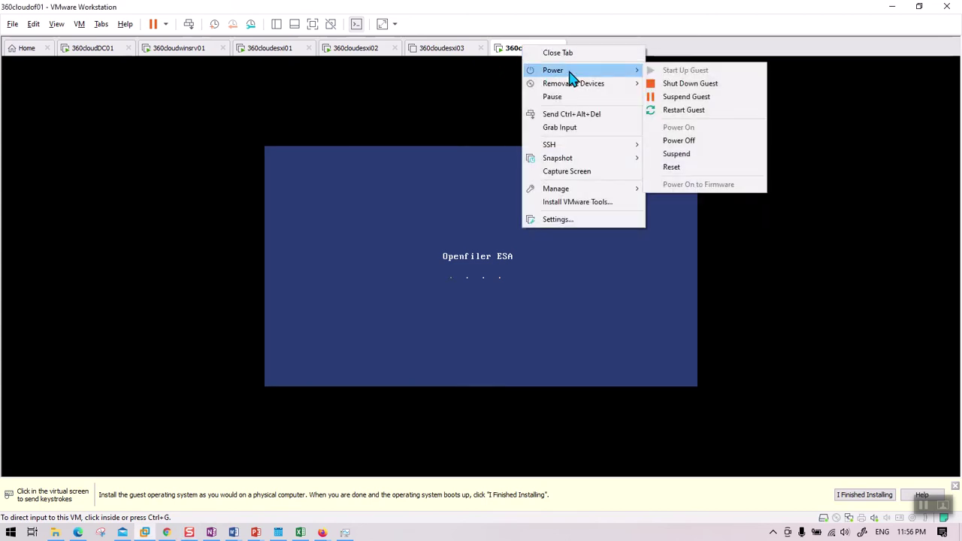
pyautogui.click(578, 221)
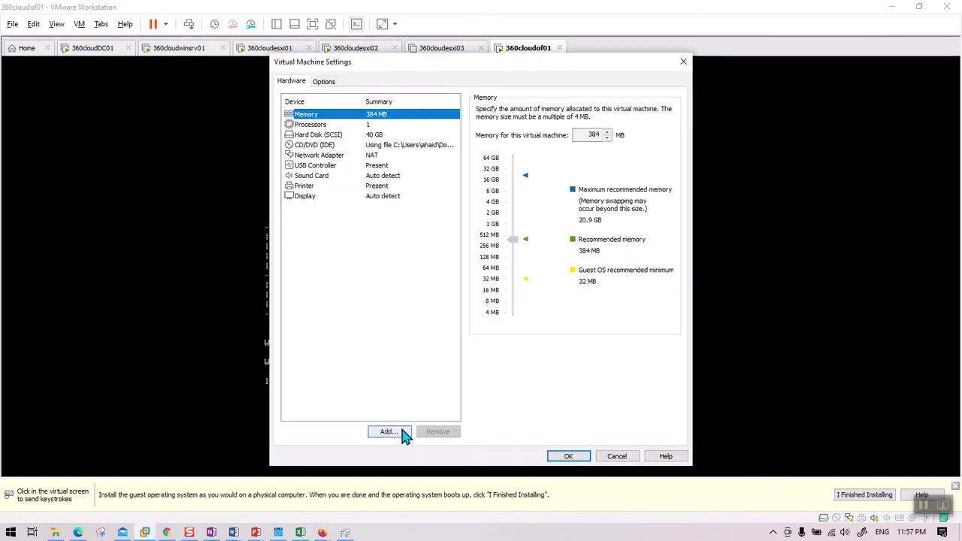
pyautogui.click(400, 431)
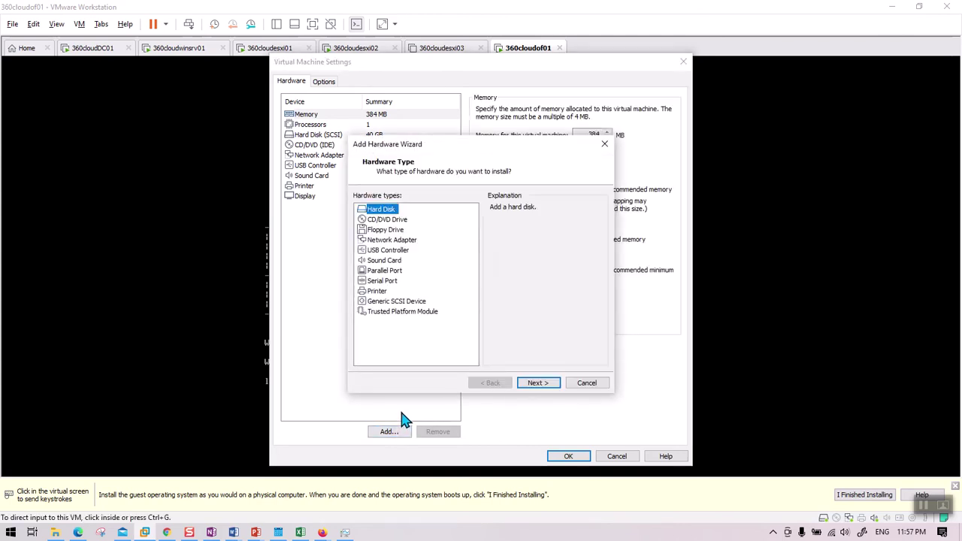
pyautogui.click(538, 383)
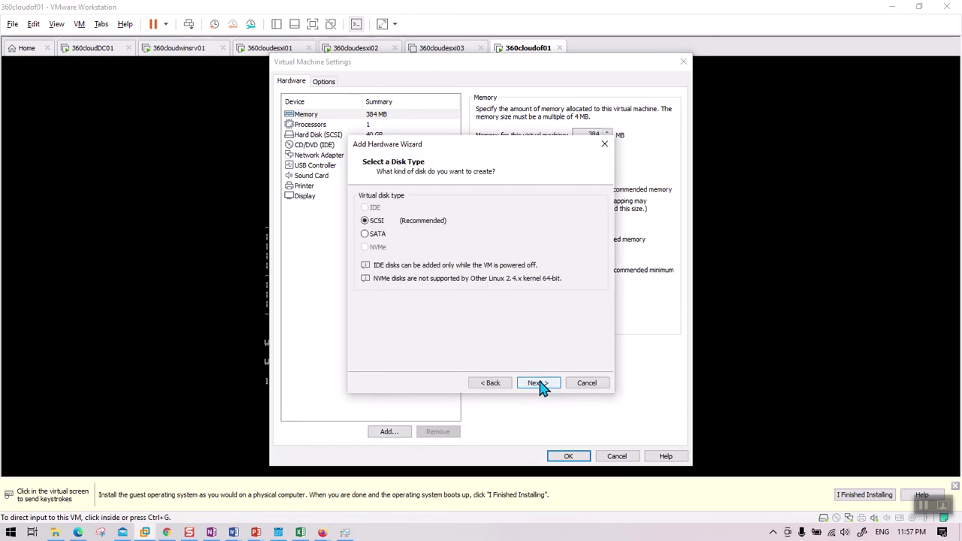
pyautogui.click(538, 384)
pyautogui.click(538, 384)
pyautogui.write('100')
pyautogui.click(538, 384)
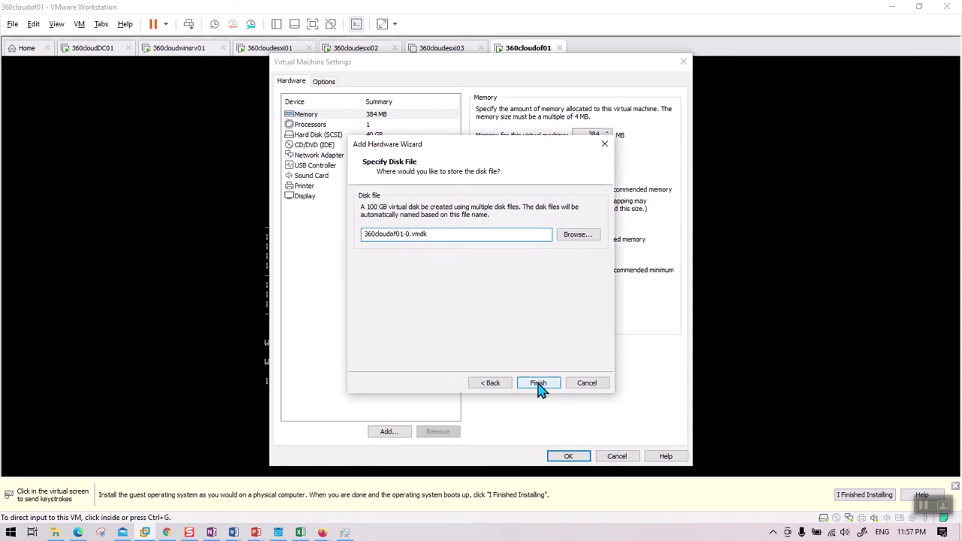
pyautogui.click(537, 383)
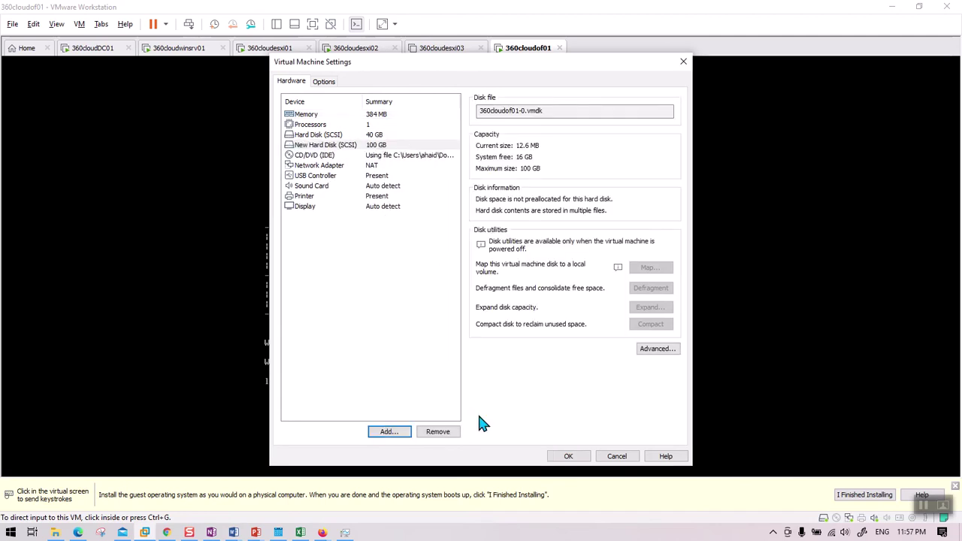
# Step: Add another SCSI hard disk of 70 GB, split into multiple files with the default disk file name, and save the virtual machine settings
pyautogui.click(387, 432)
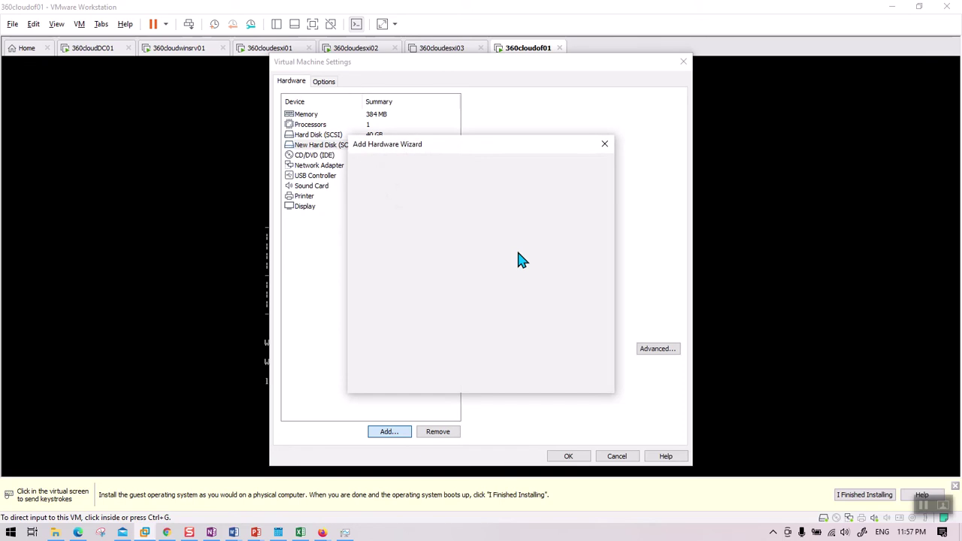
pyautogui.click(537, 384)
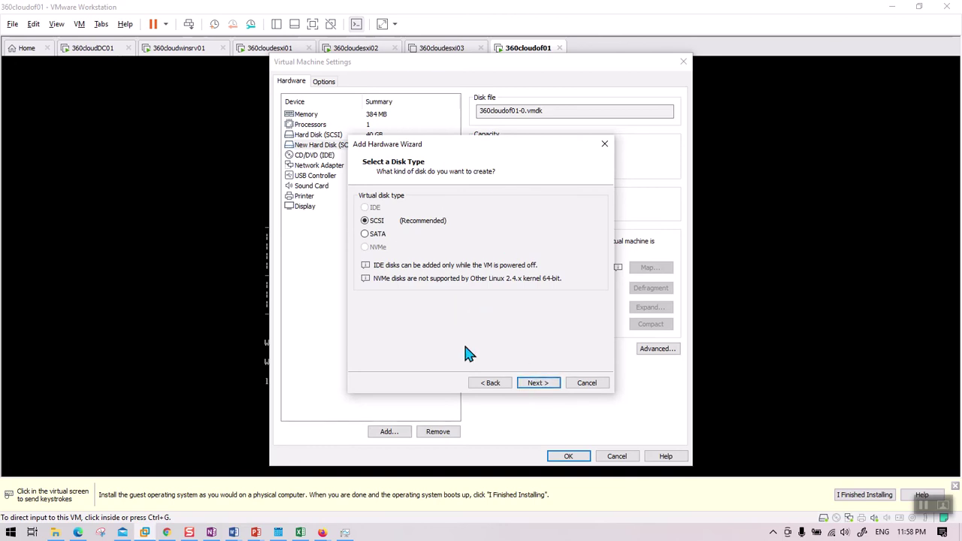
pyautogui.click(537, 383)
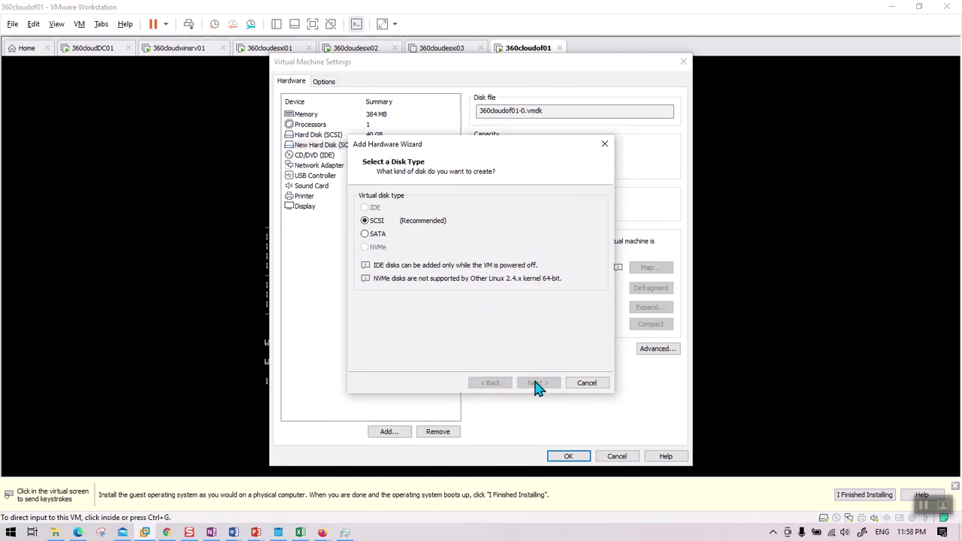
pyautogui.click(535, 383)
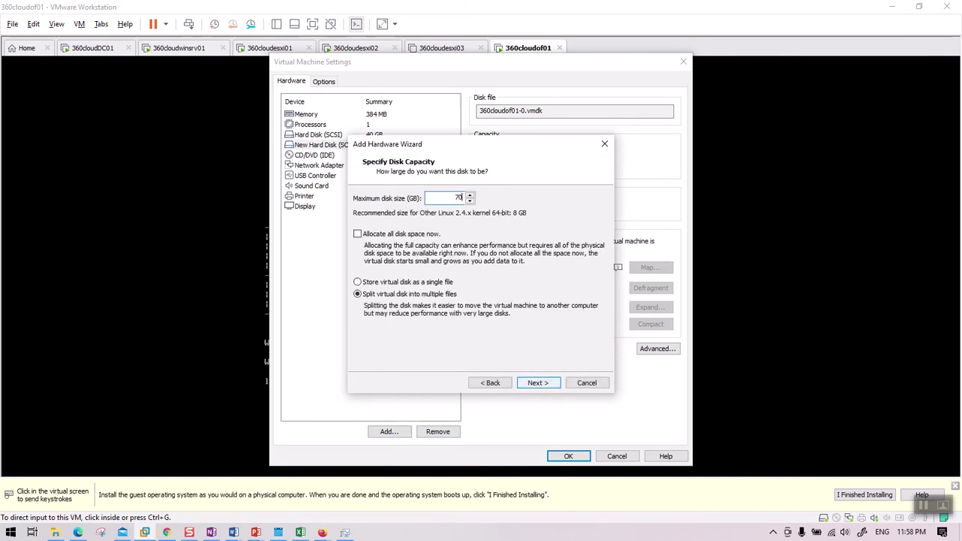
pyautogui.write('70')
pyautogui.click(547, 386)
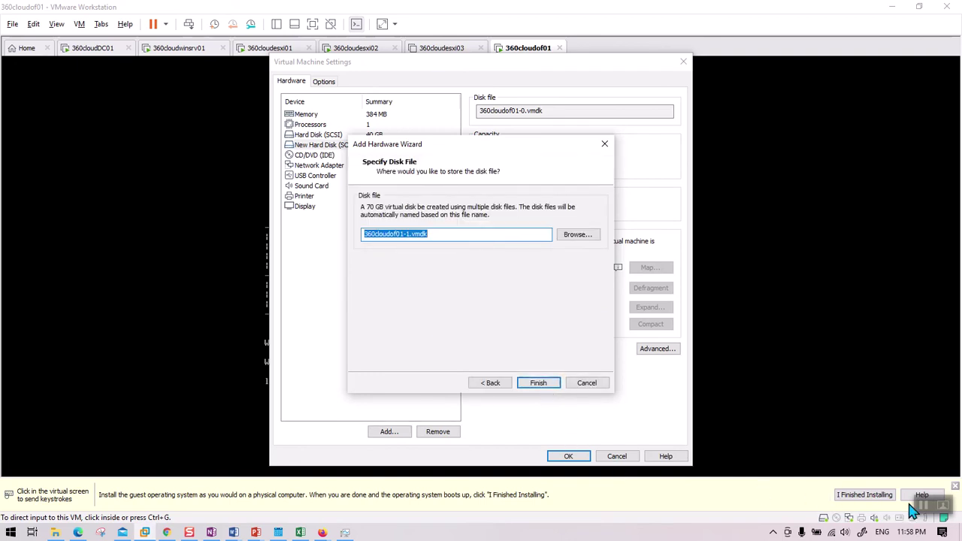
pyautogui.click(544, 386)
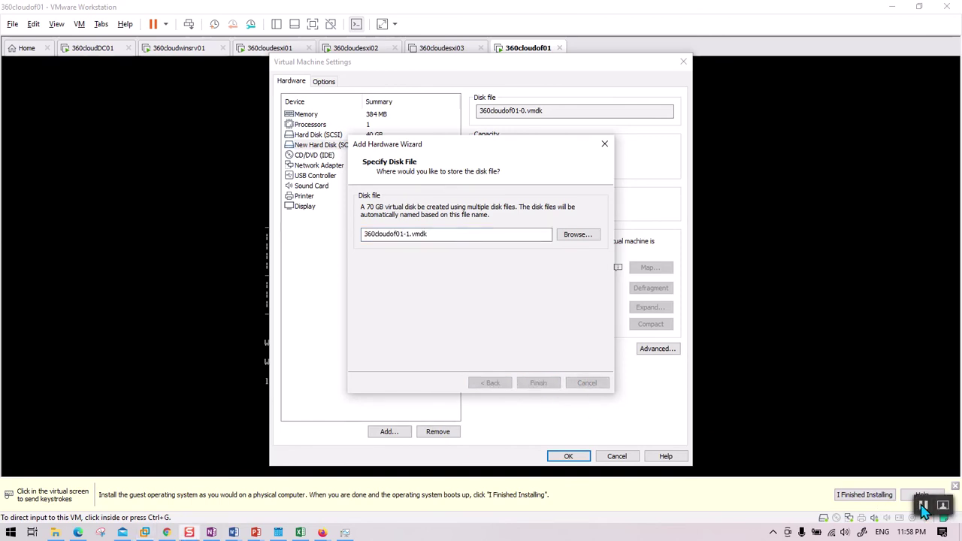
pyautogui.click(567, 456)
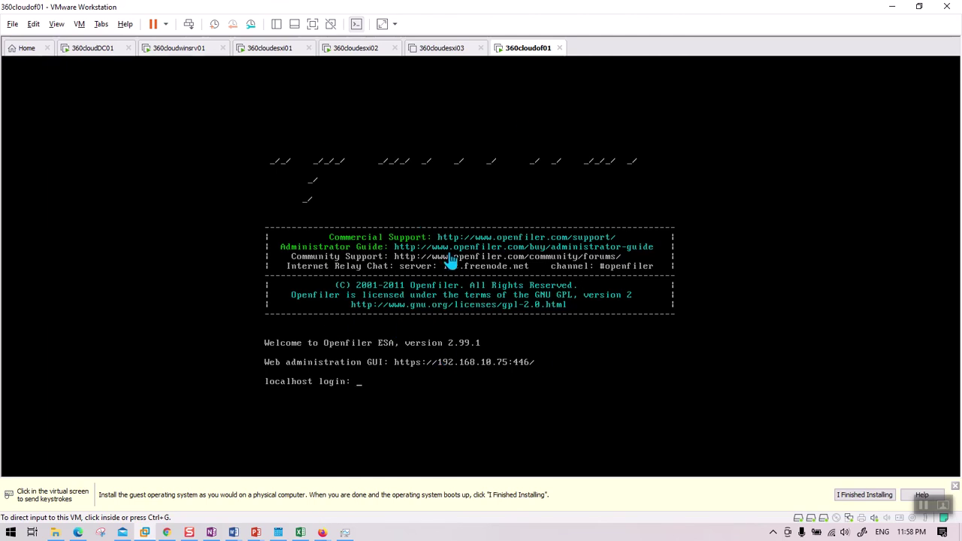
# Step: Reset the 360cloudof01 virtual machine and boot the OpenfilerESA entry
pyautogui.rightClick(531, 51)
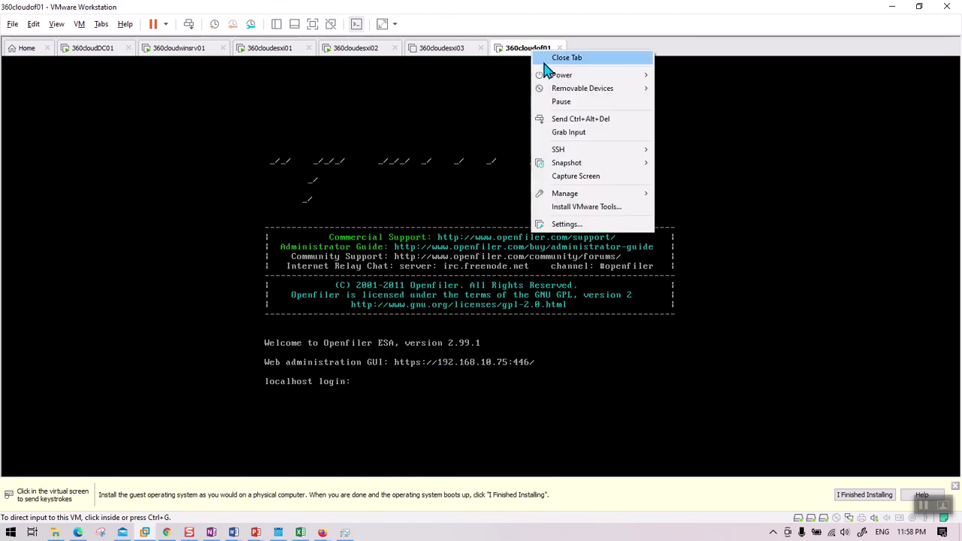
pyautogui.moveTo(575, 78)
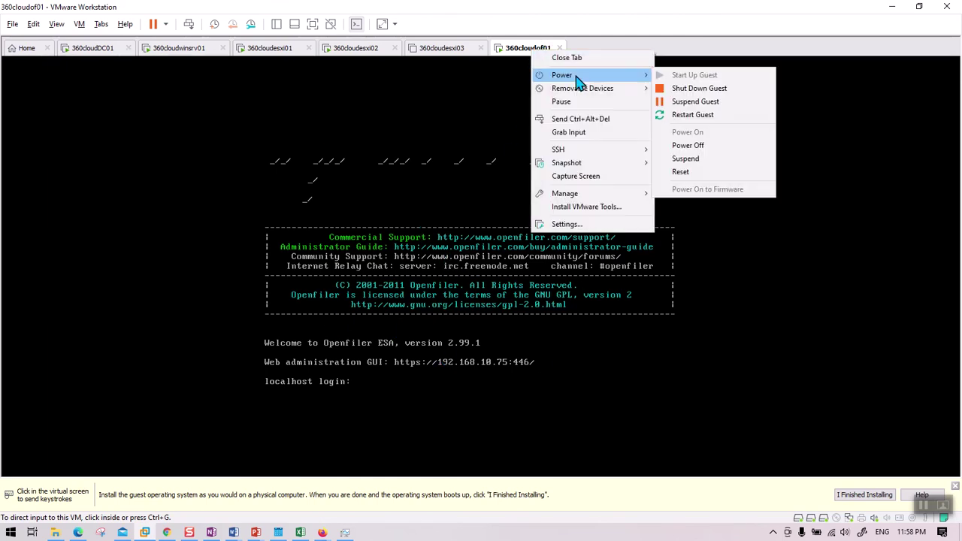
pyautogui.click(683, 174)
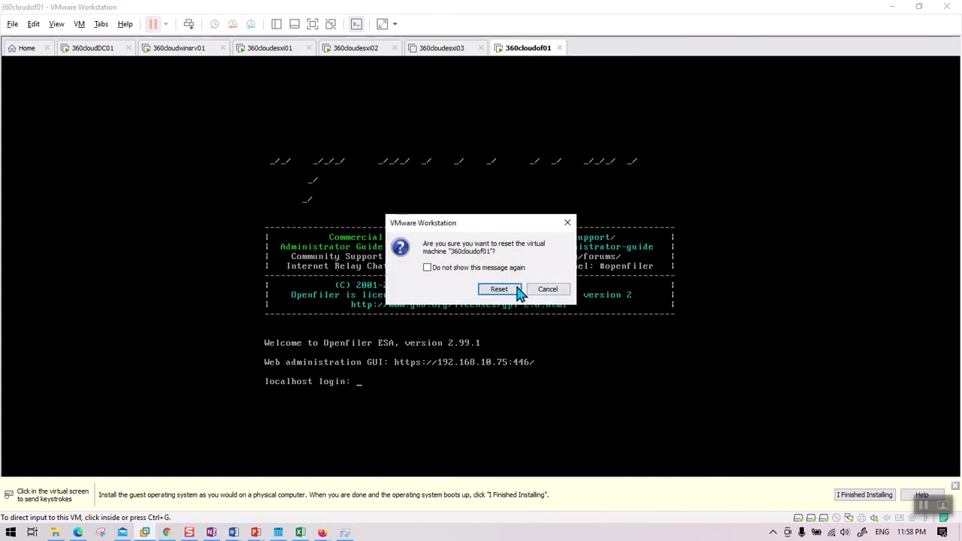
pyautogui.click(502, 290)
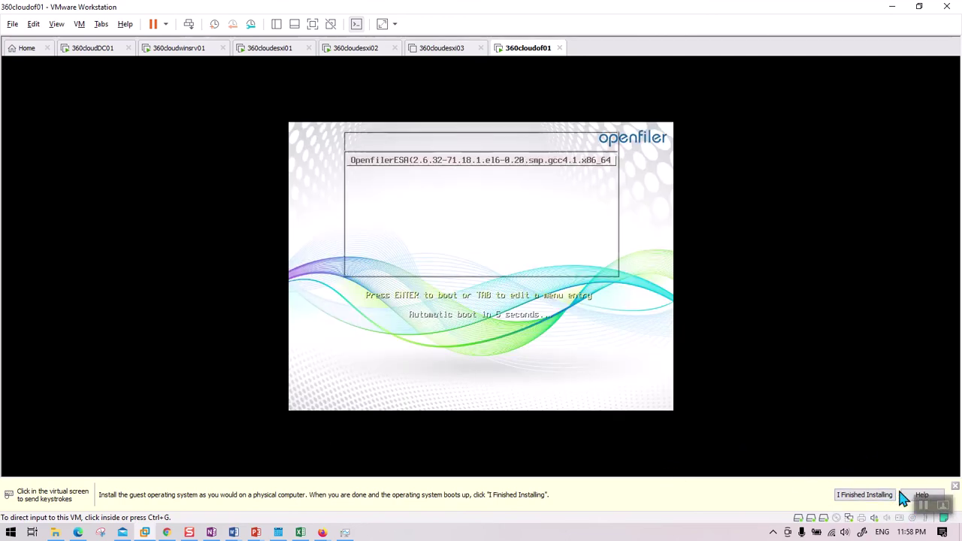
pyautogui.click(608, 416)
pyautogui.press('Return')
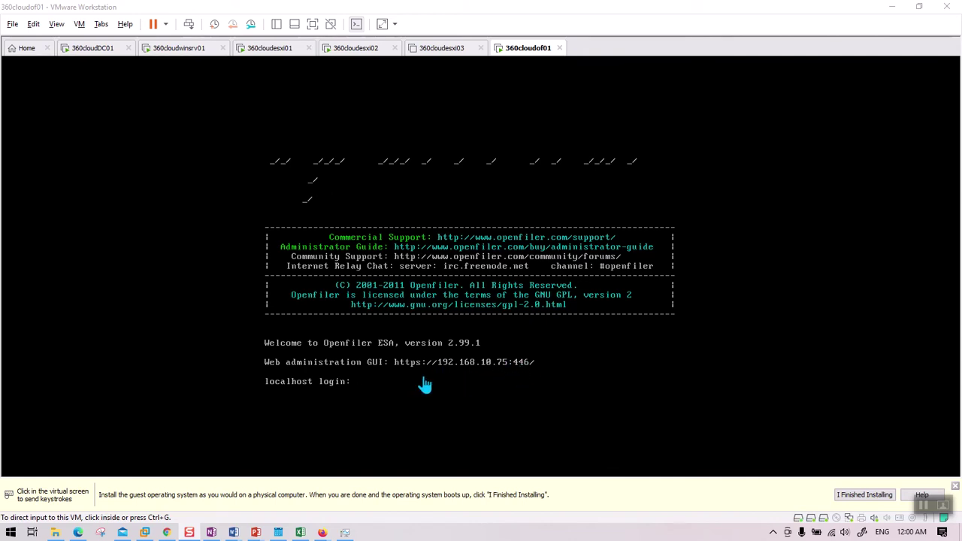
pyautogui.click(192, 49)
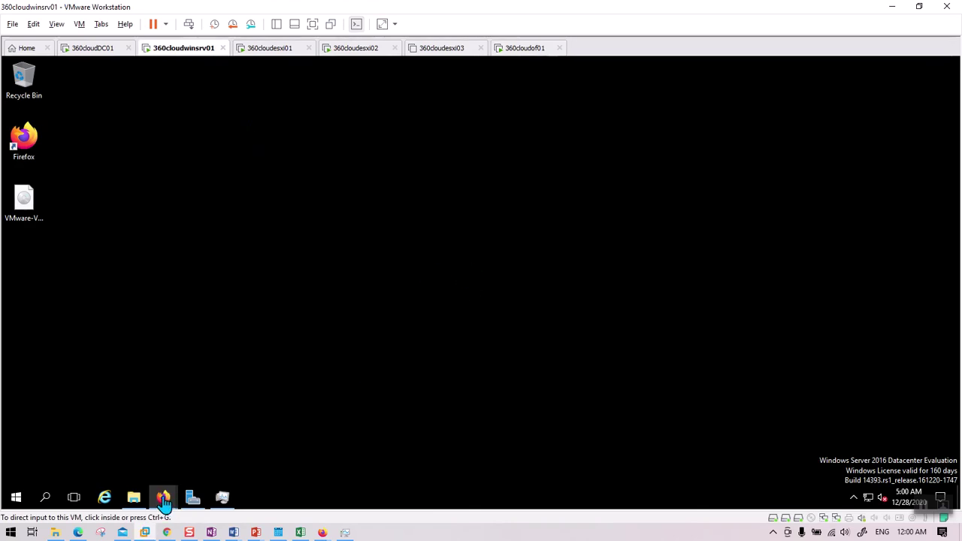
pyautogui.moveTo(163, 497)
pyautogui.click(216, 461)
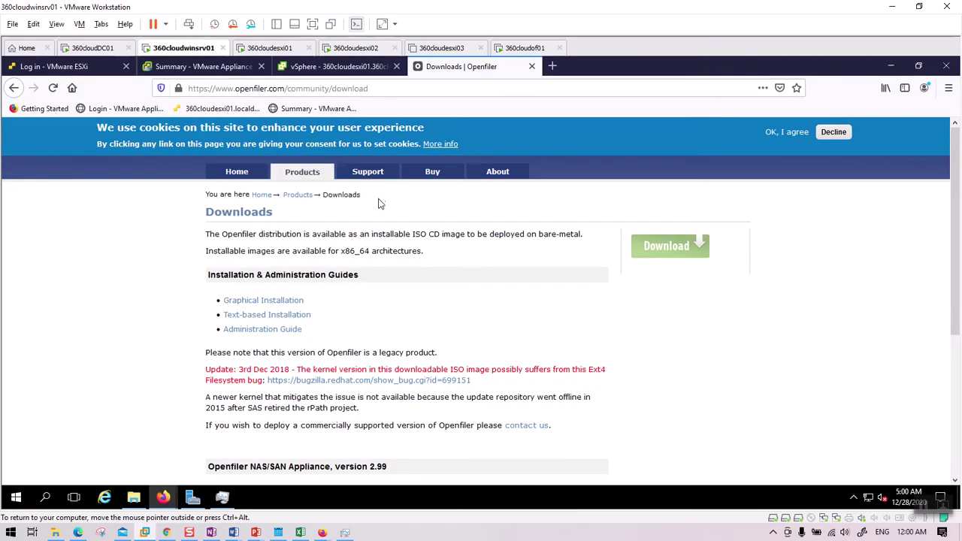
pyautogui.click(552, 66)
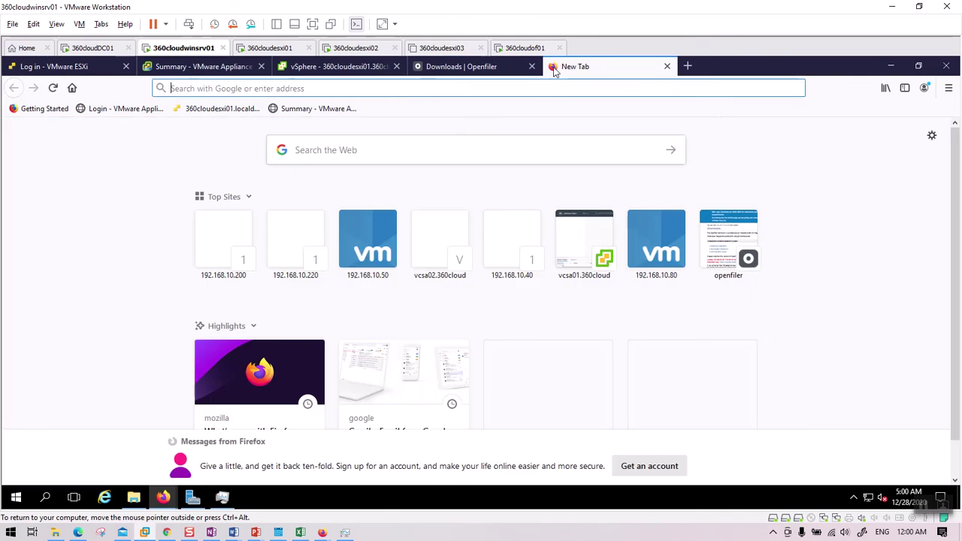
pyautogui.click(383, 87)
pyautogui.write('ht')
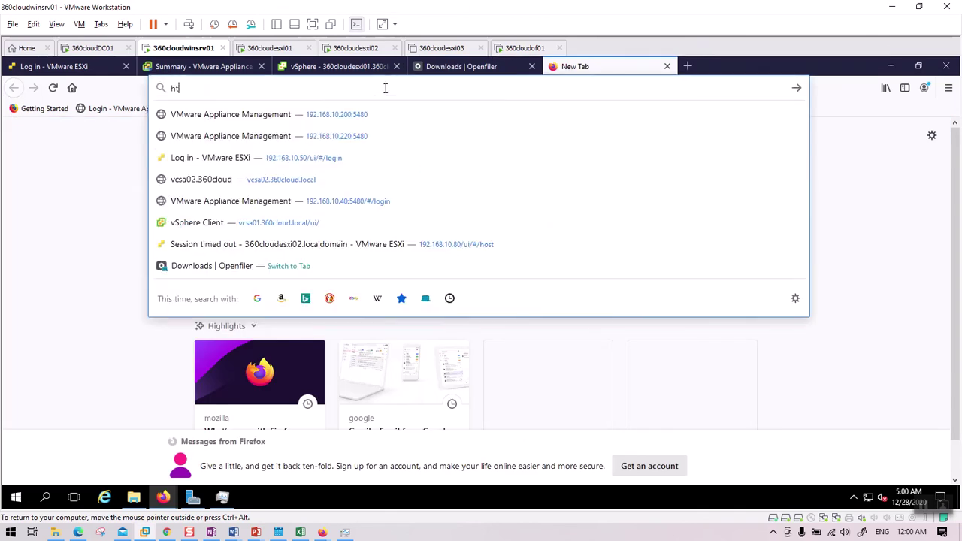
pyautogui.write('tps://192.168')
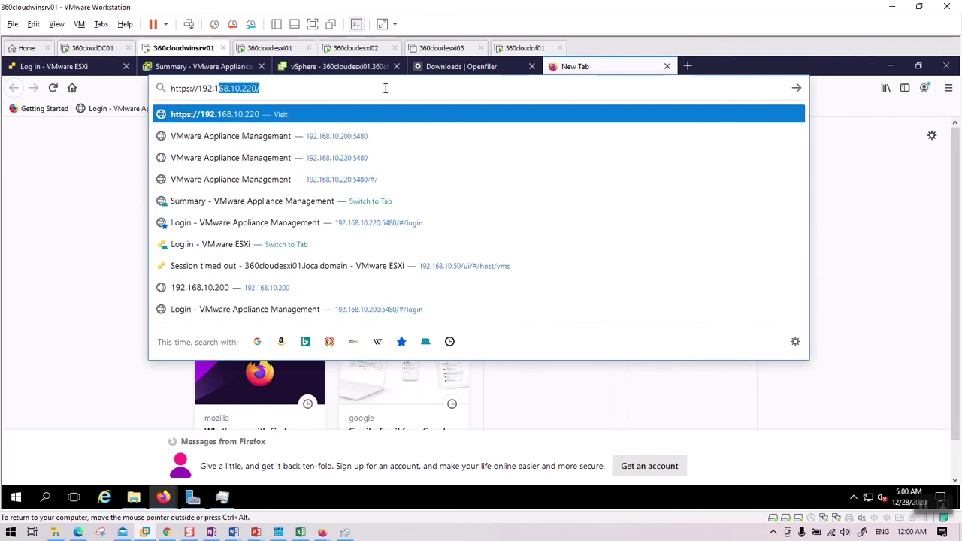
pyautogui.write('.10.75:')
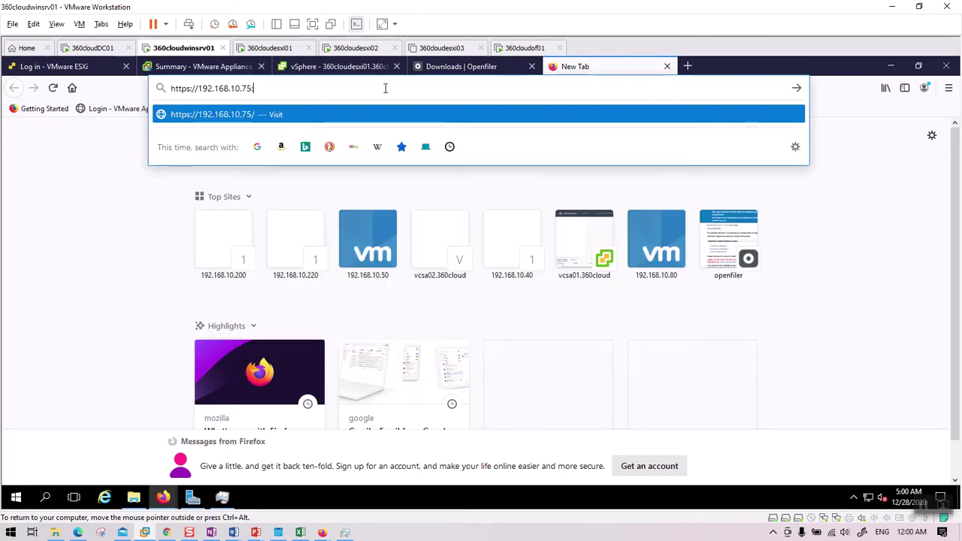
pyautogui.write('446')
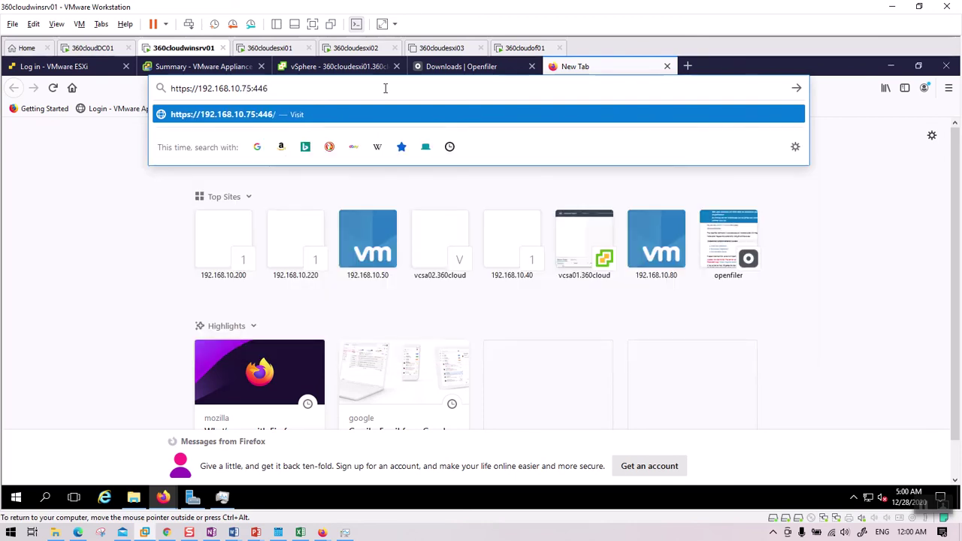
pyautogui.press('Return')
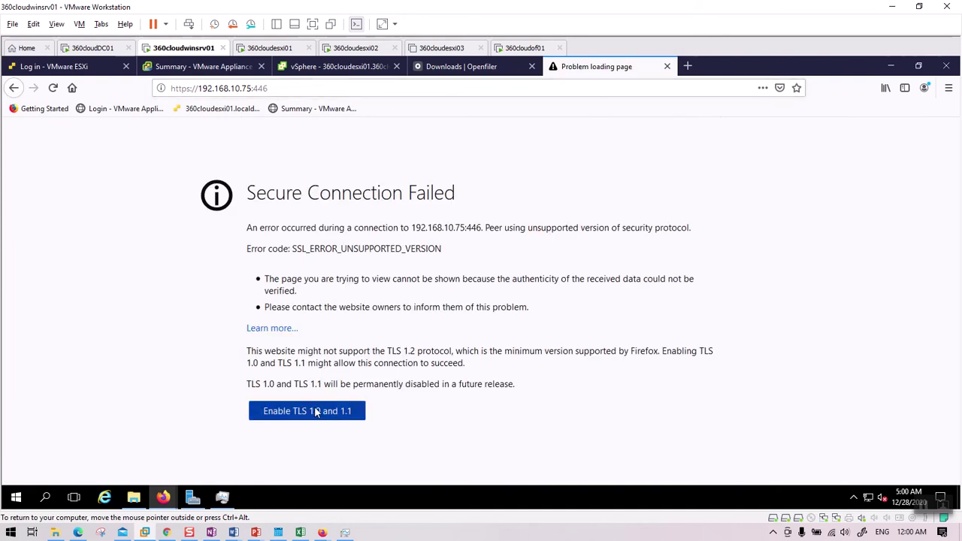
# Step: Compare the web administration address on the 360cloudof01 console with the one in Firefox, and try loading the page again
pyautogui.click(519, 50)
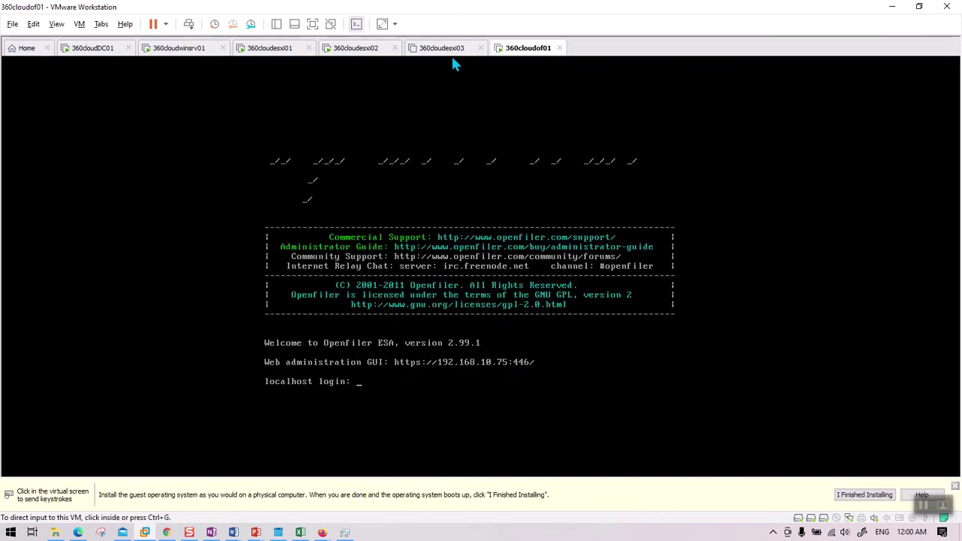
pyautogui.click(202, 53)
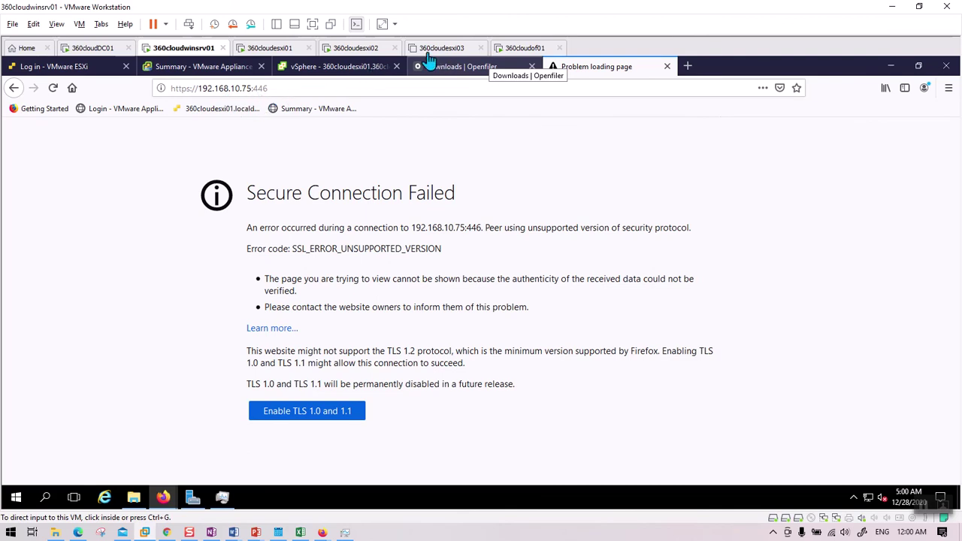
pyautogui.click(526, 48)
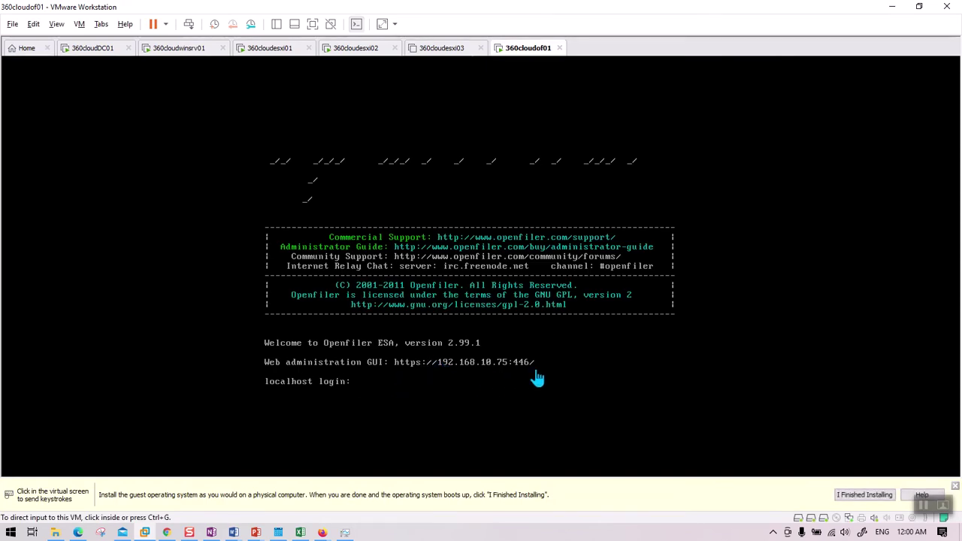
pyautogui.click(254, 50)
pyautogui.click(192, 50)
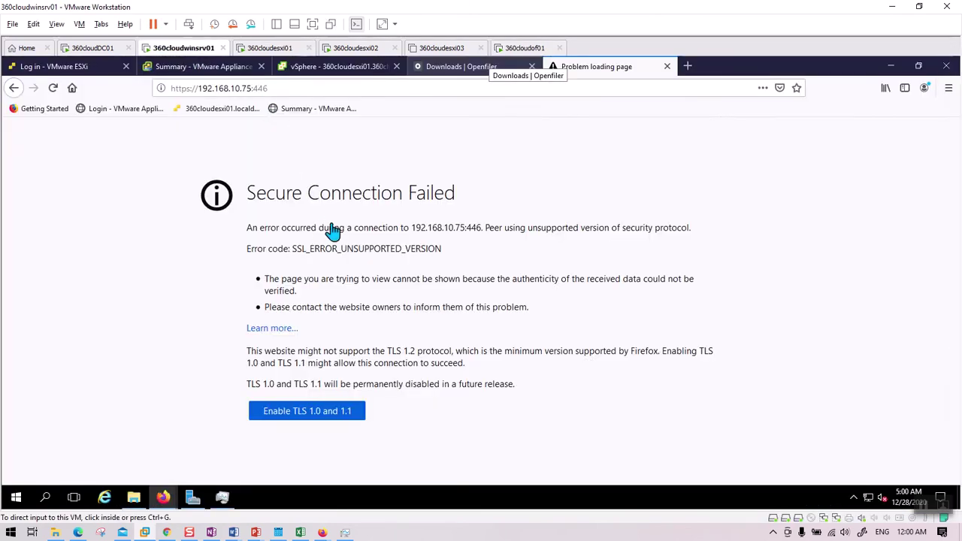
pyautogui.click(290, 89)
pyautogui.click(290, 89)
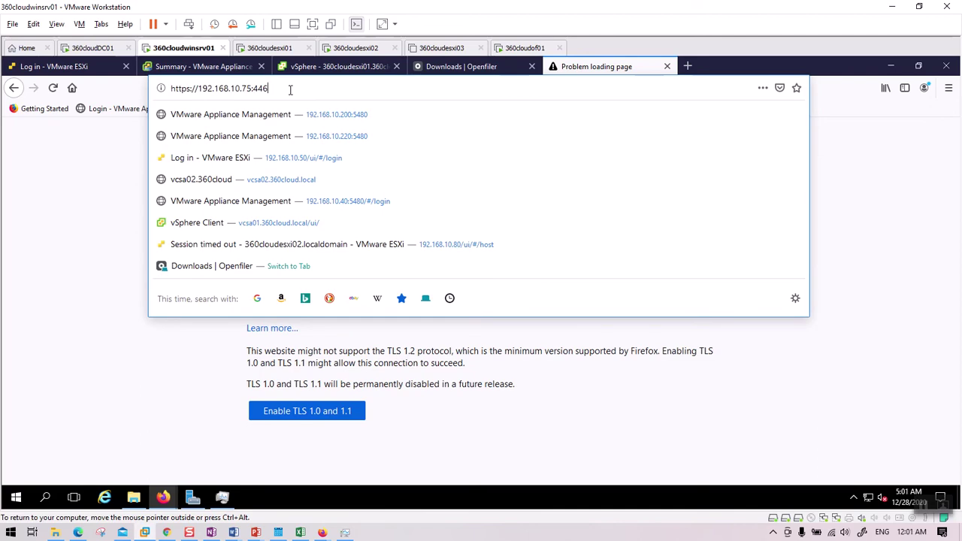
pyautogui.press('Return')
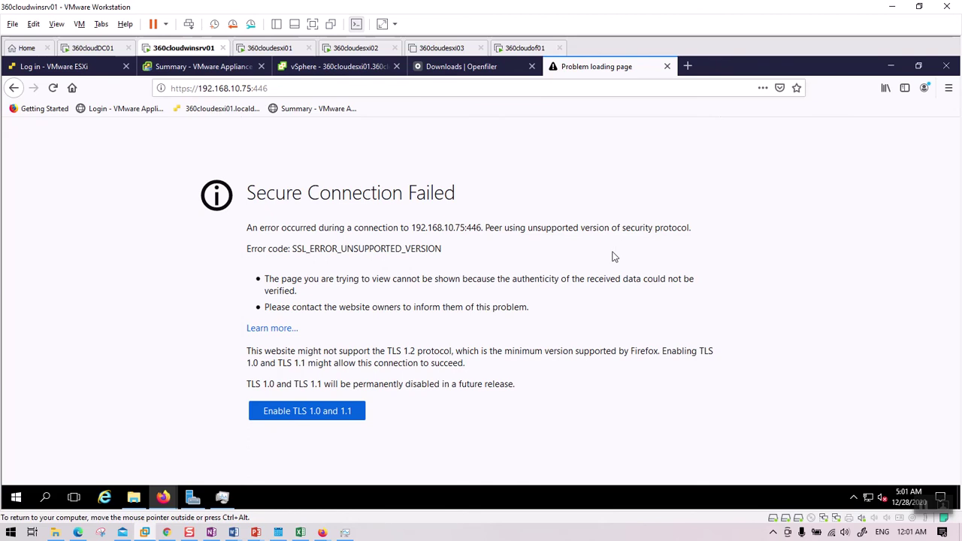
# Step: Copy the Openfiler address from Firefox, open it in a maximized Internet Explorer window, and continue past the certificate warning
pyautogui.click(286, 93)
pyautogui.hotkey('ctrl', 'c')
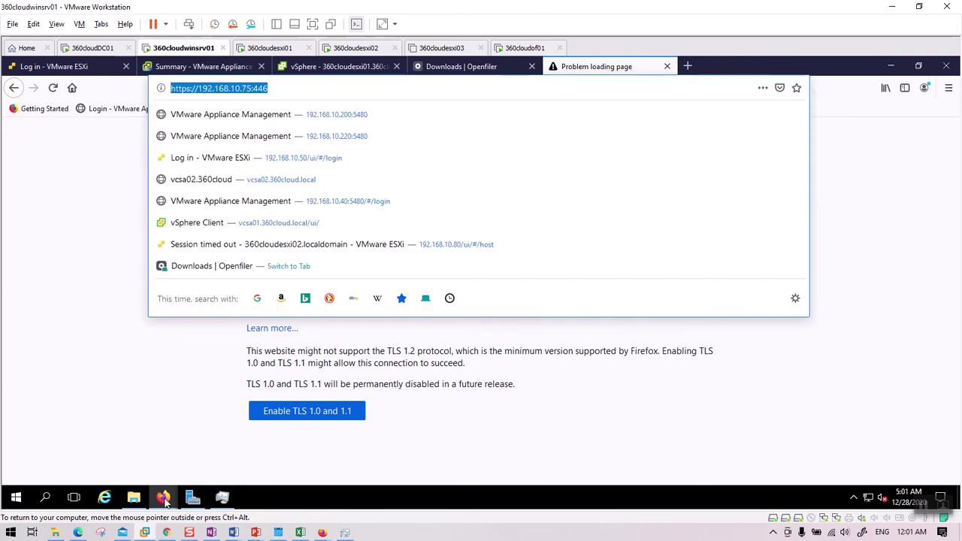
pyautogui.click(105, 496)
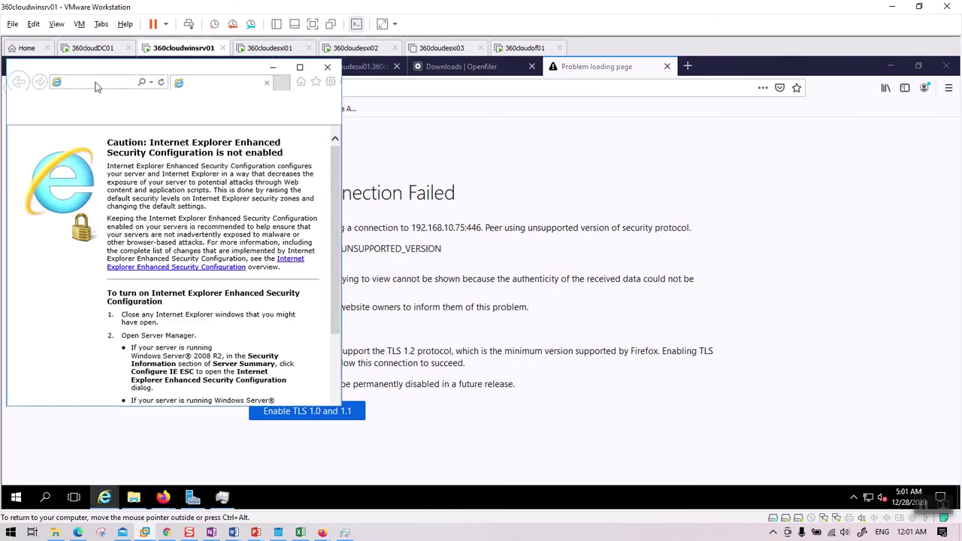
pyautogui.hotkey('ctrl', 'v')
pyautogui.press('Return')
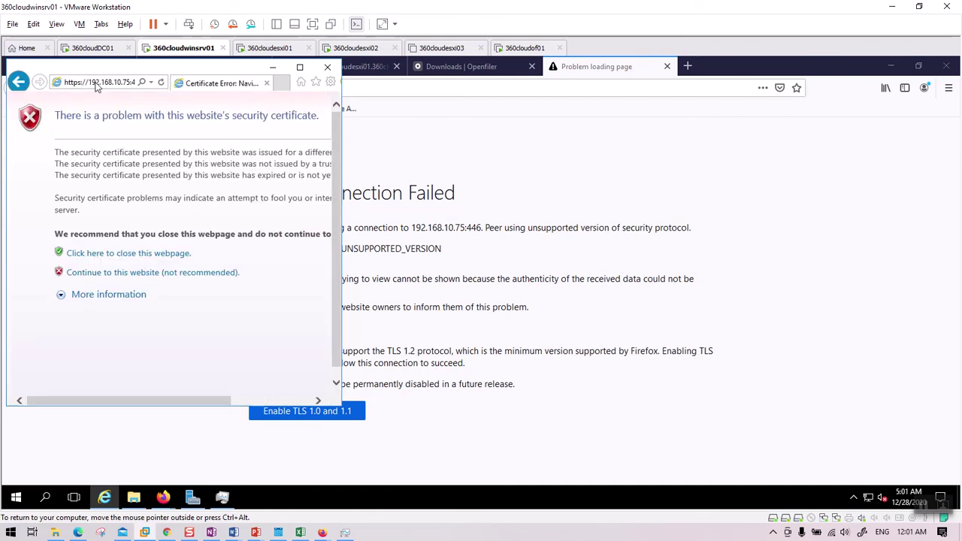
pyautogui.click(299, 67)
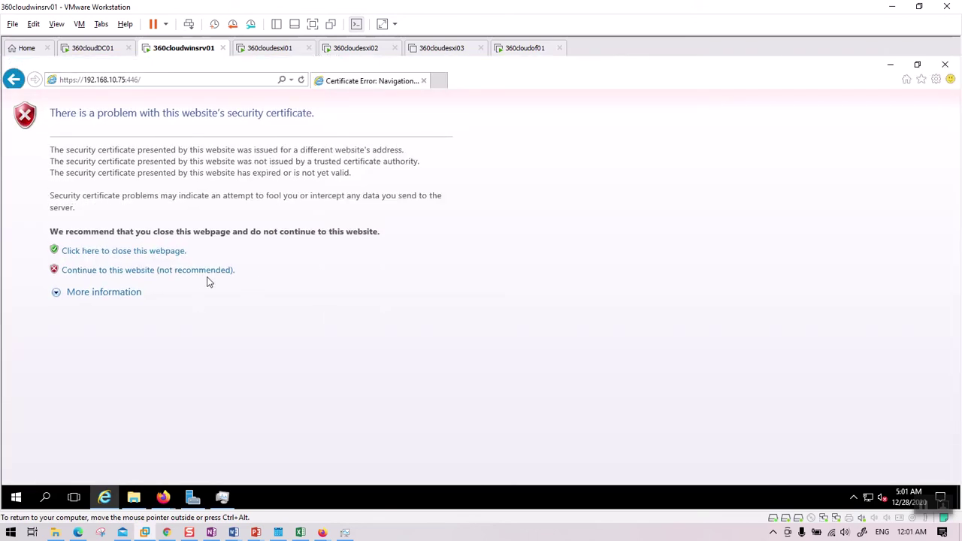
pyautogui.click(192, 273)
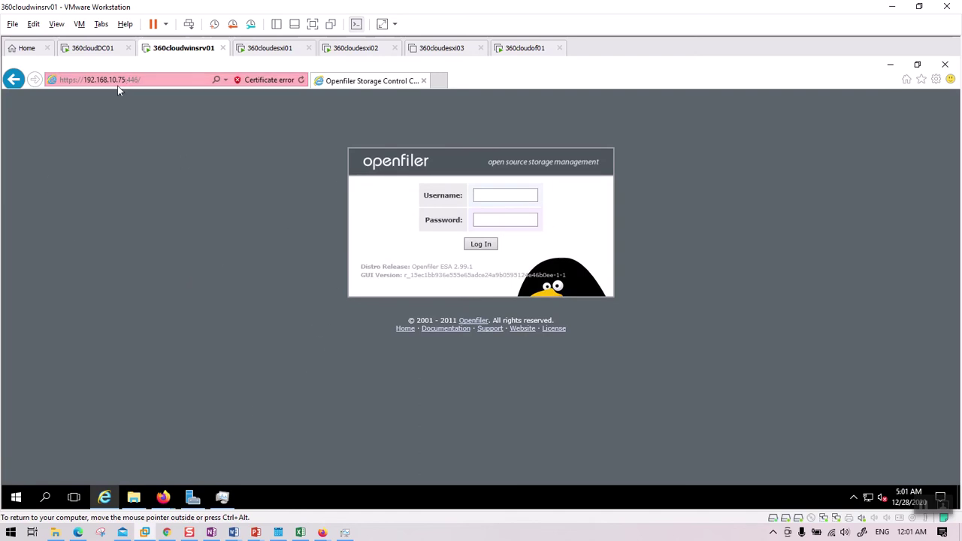
# Step: Log in to Openfiler with the username openfiler and the account password, and let the browser store the password
pyautogui.click(496, 191)
pyautogui.write('openfiler')
pyautogui.press('Tab')
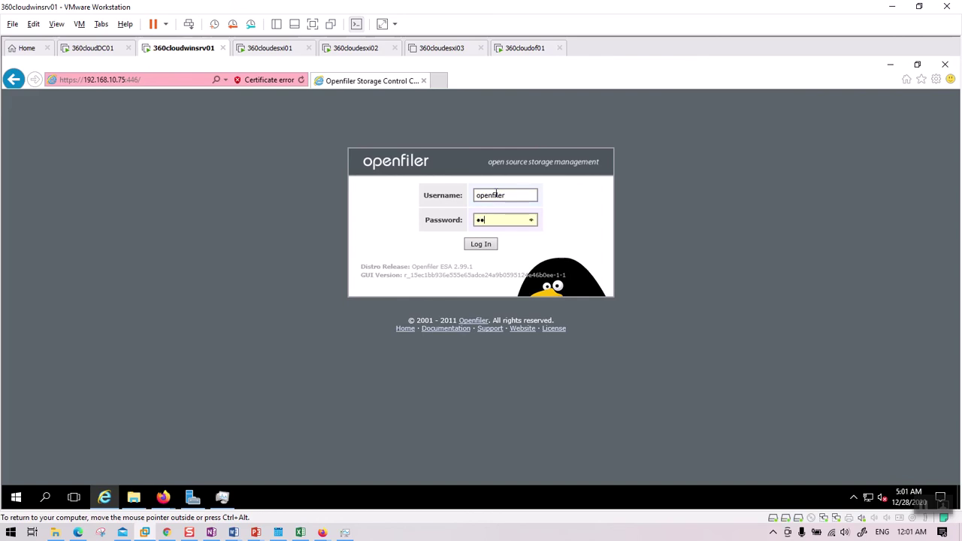
pyautogui.press('Return')
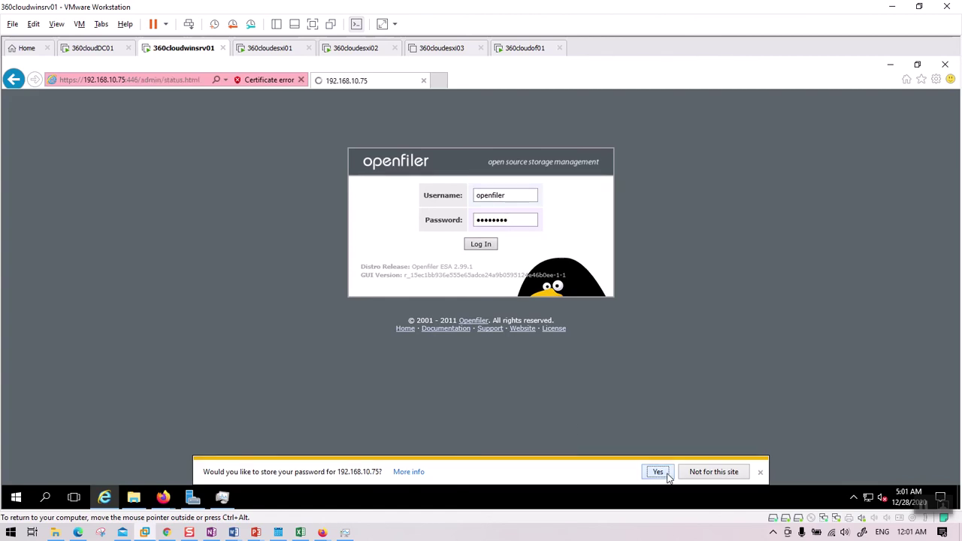
pyautogui.click(664, 472)
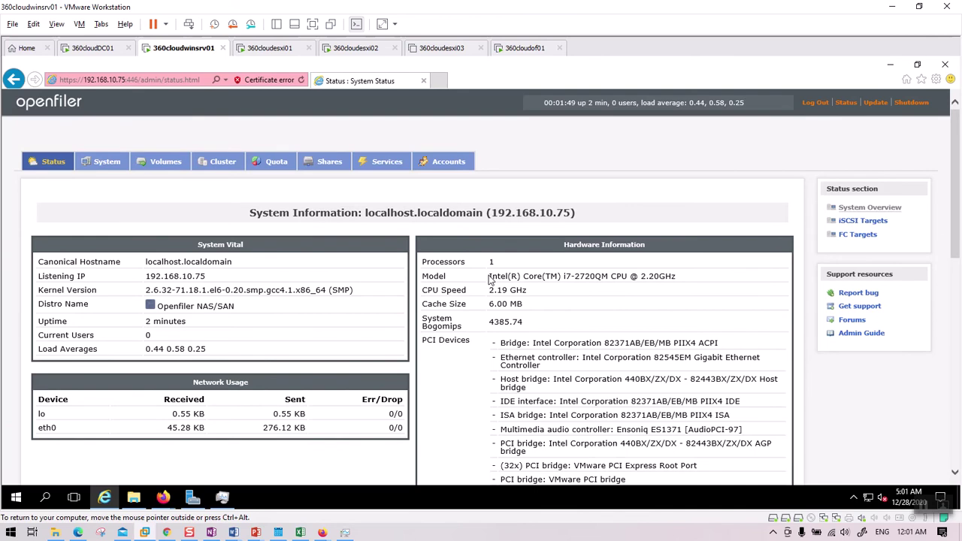
# Step: Enable the iSCSI Target and iSCSI Initiator services at boot in Openfiler and start both of them
pyautogui.click(104, 168)
pyautogui.click(379, 169)
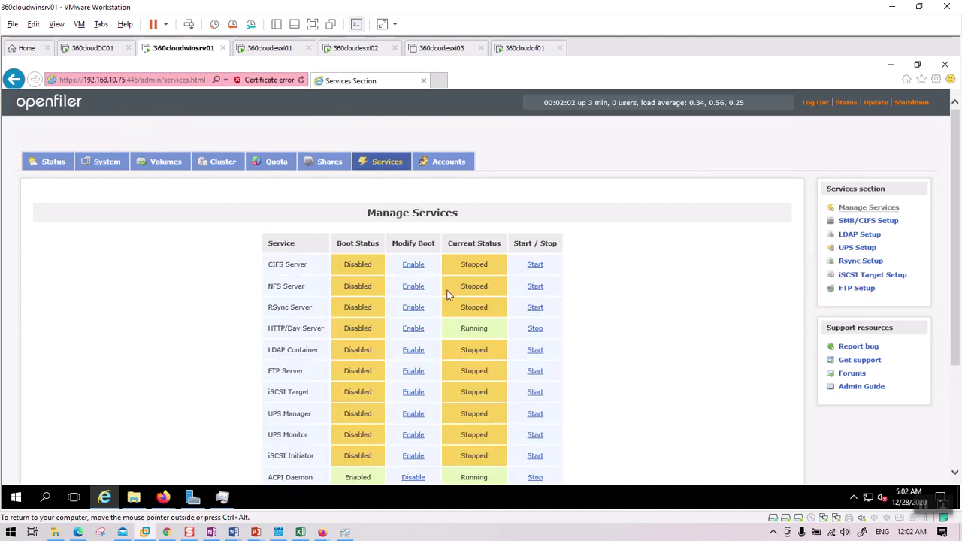
pyautogui.click(414, 392)
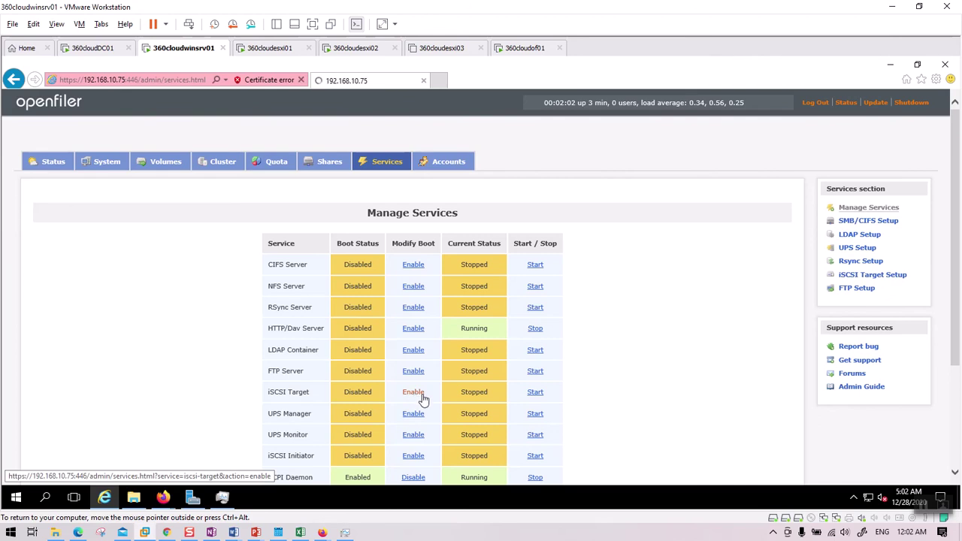
pyautogui.click(534, 392)
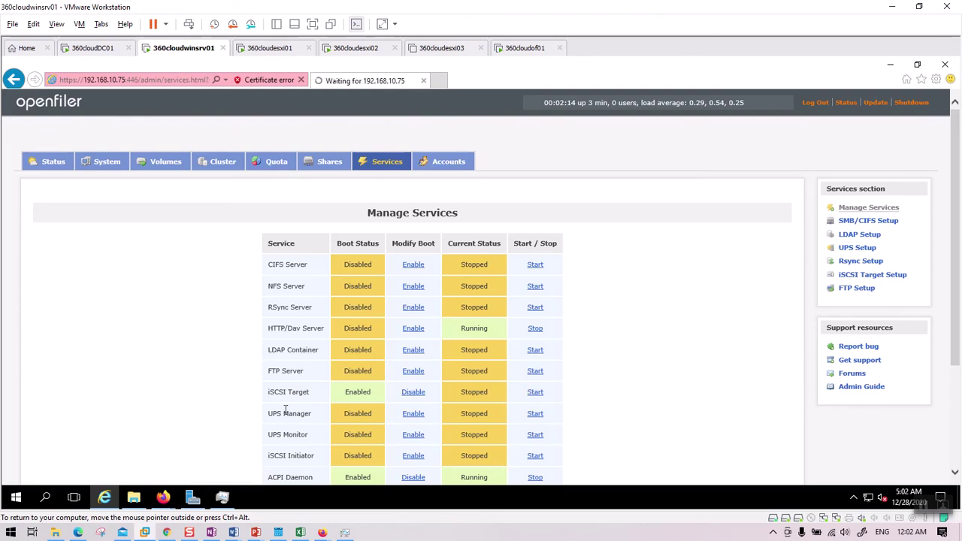
pyautogui.click(413, 456)
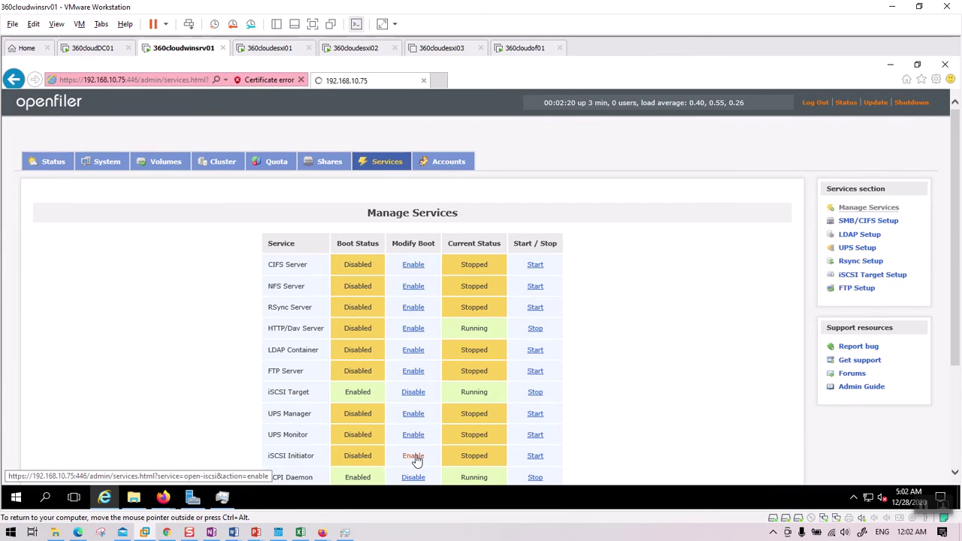
pyautogui.click(535, 457)
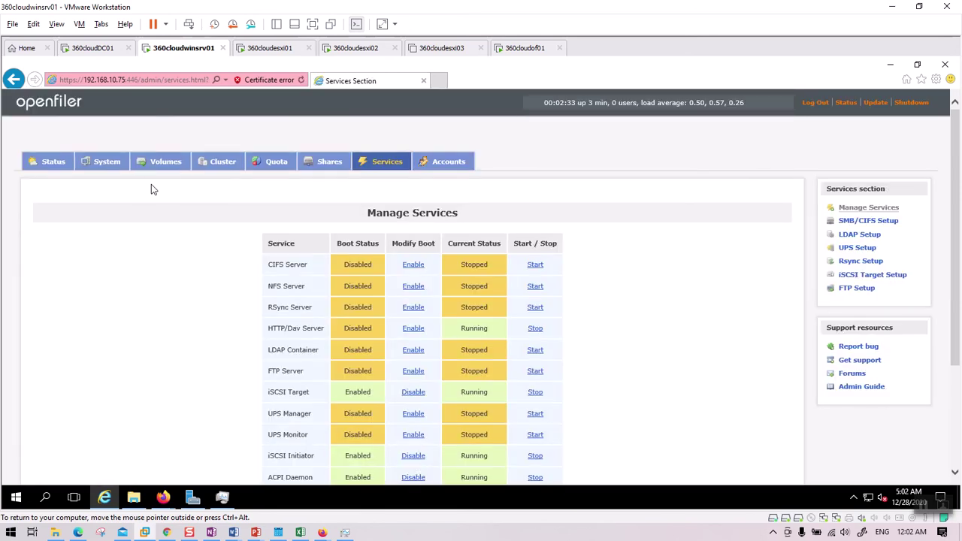
# Step: Add a network access entry named 360cloudnetwork for network 192.168.10.0 with netmask 255.255.255.0 and type Share
pyautogui.click(98, 167)
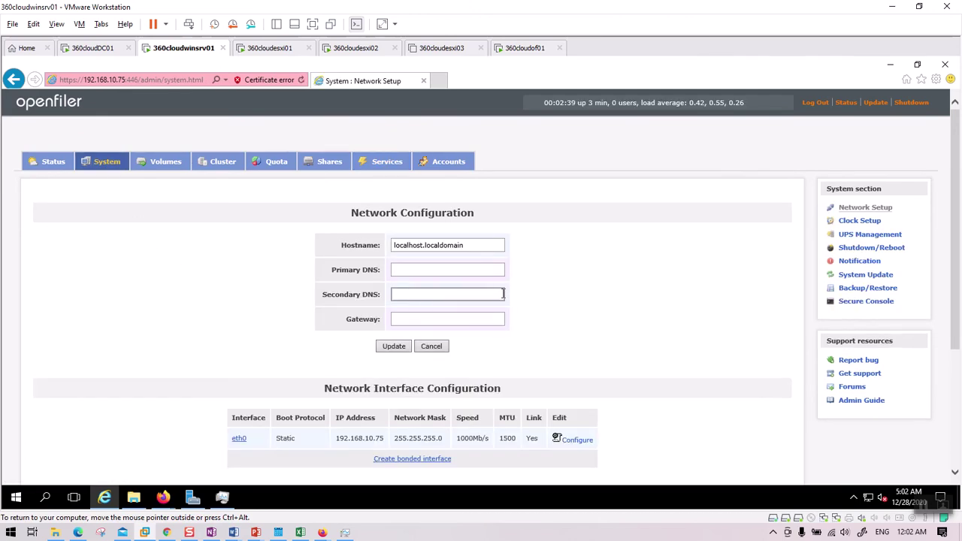
pyautogui.scroll(-3, 525, 308)
pyautogui.click(326, 365)
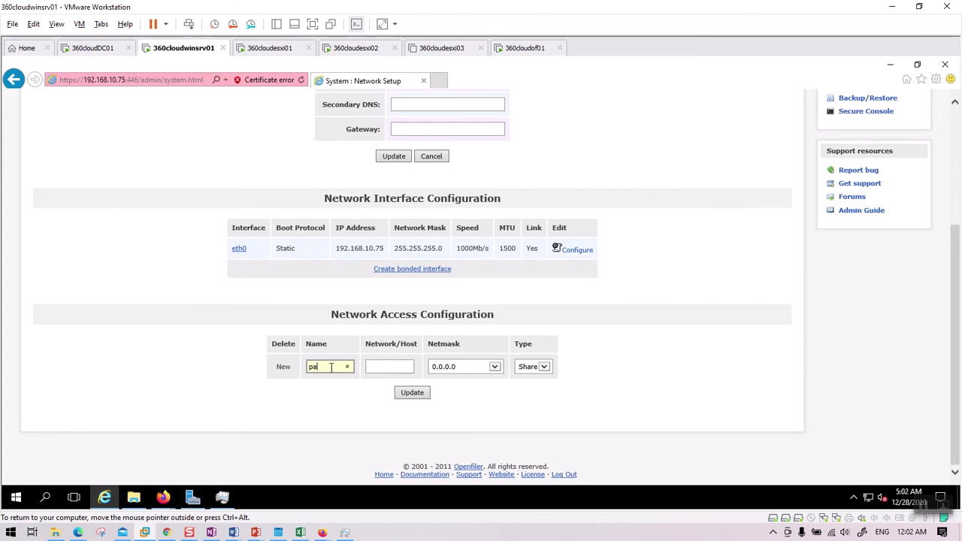
pyautogui.write('360cloudnetwork')
pyautogui.click(409, 369)
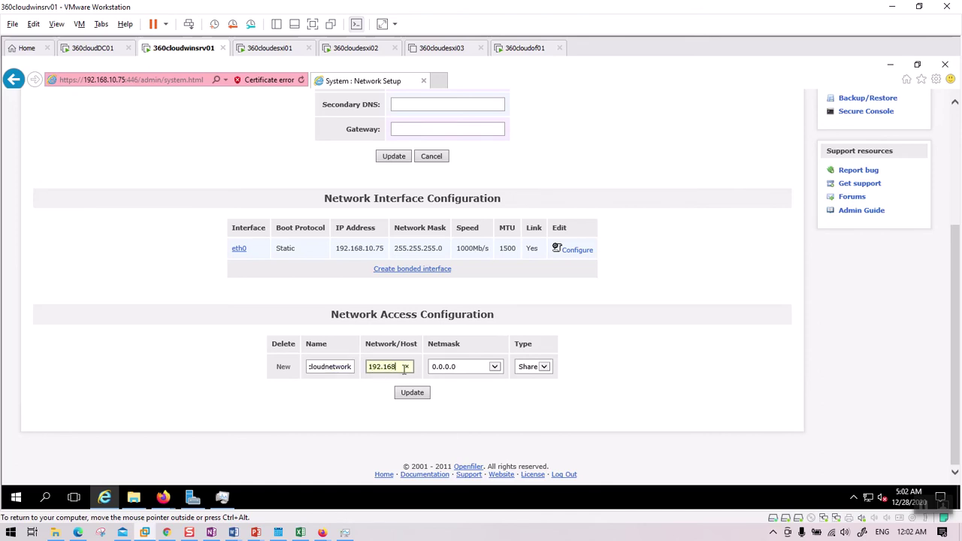
pyautogui.write('192.168.10.0')
pyautogui.click(493, 367)
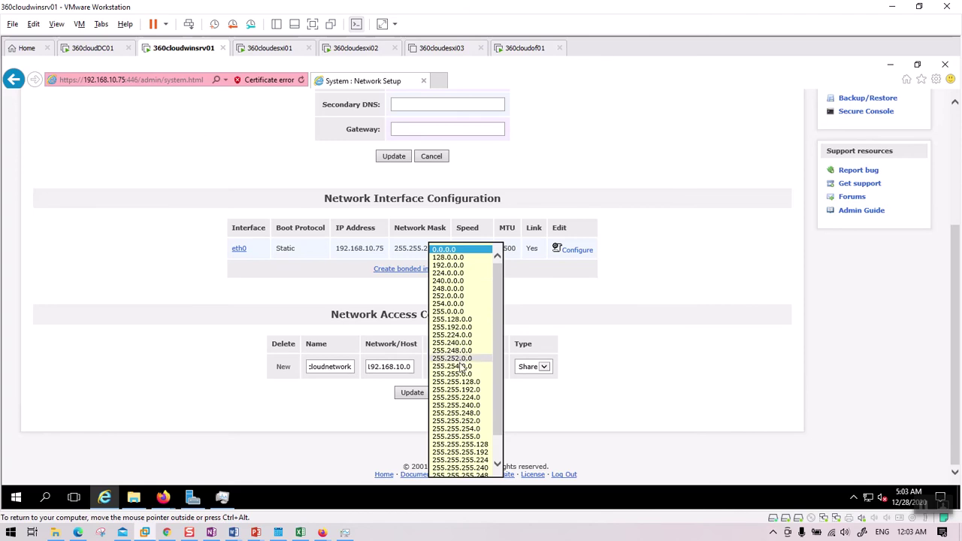
pyautogui.click(456, 435)
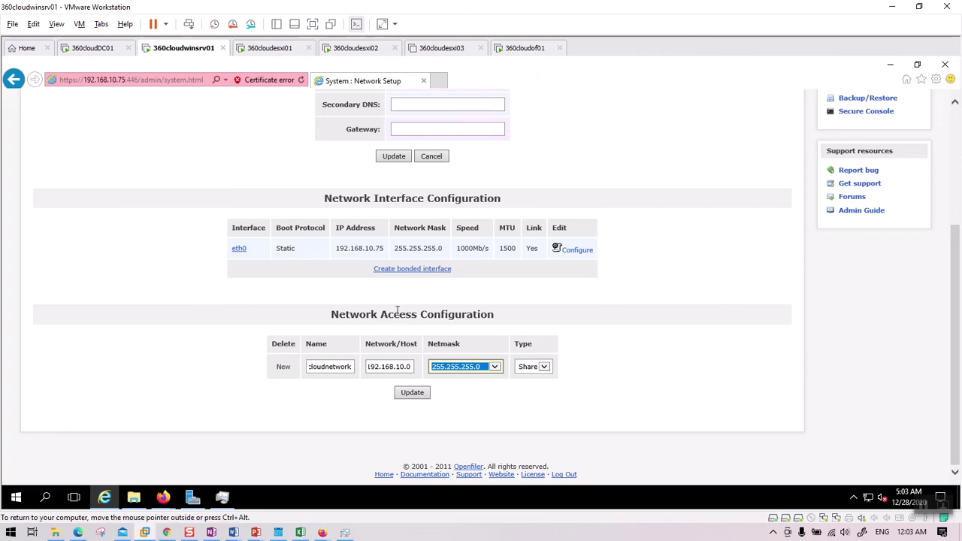
pyautogui.click(411, 394)
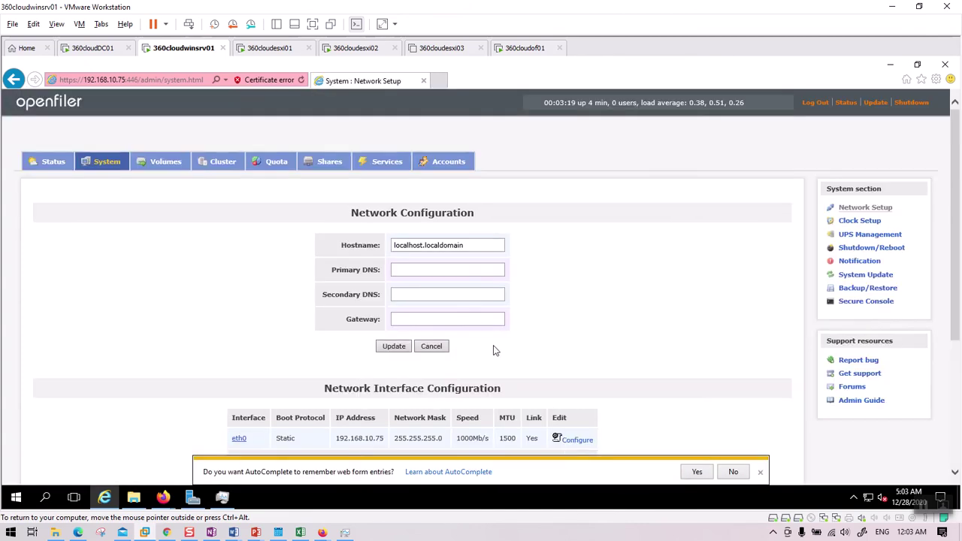
pyautogui.scroll(-3, 493, 350)
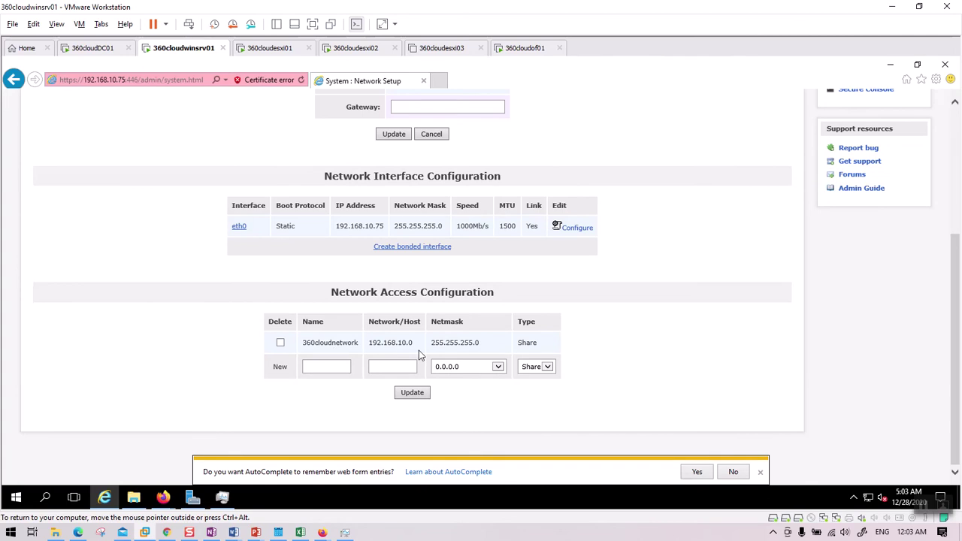
# Step: Dismiss the AutoComplete prompt and examine Openfiler's volume groups and block devices
pyautogui.scroll(3, 353, 285)
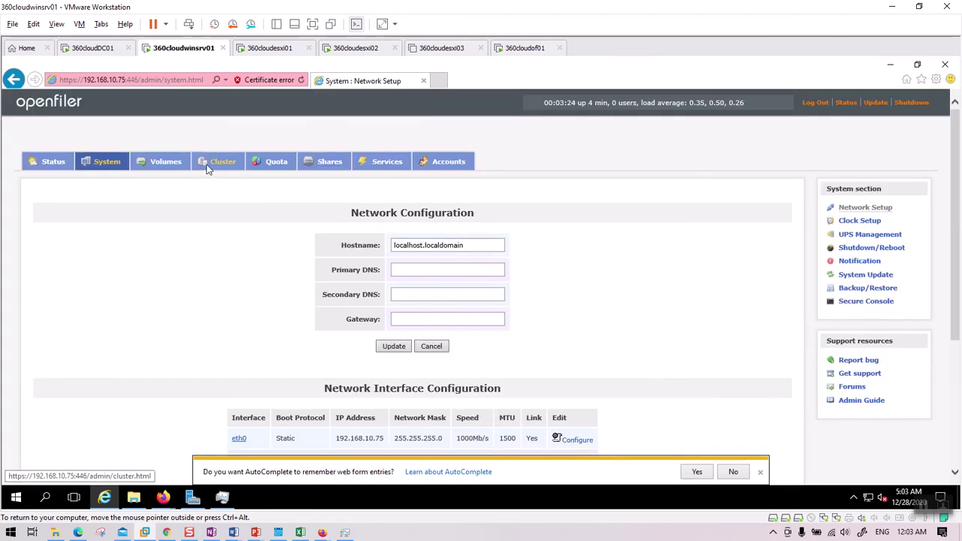
pyautogui.click(167, 163)
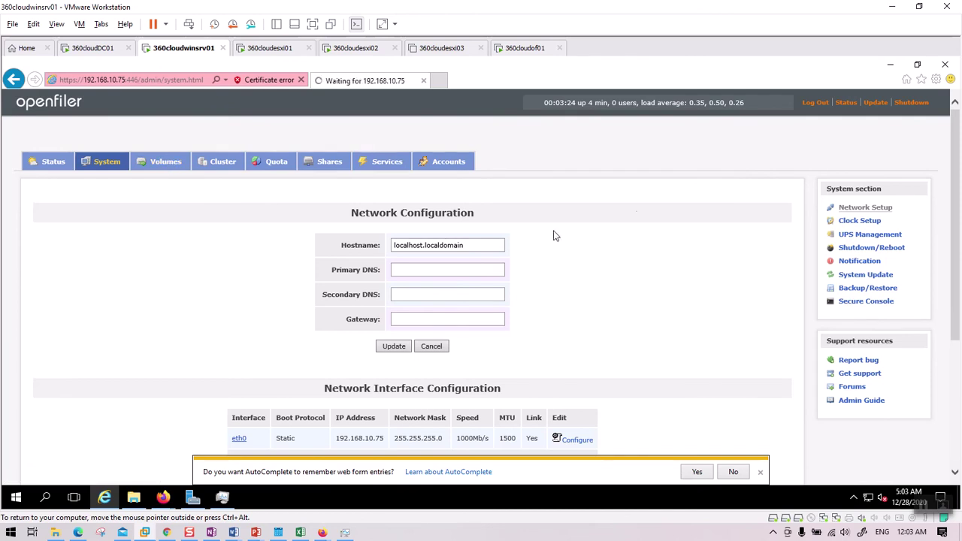
pyautogui.click(167, 167)
pyautogui.click(758, 470)
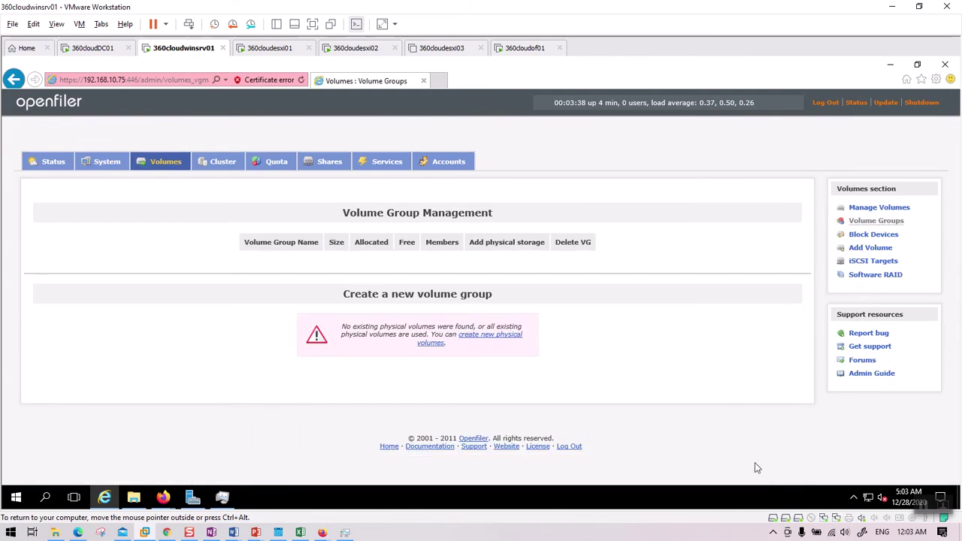
pyautogui.click(864, 225)
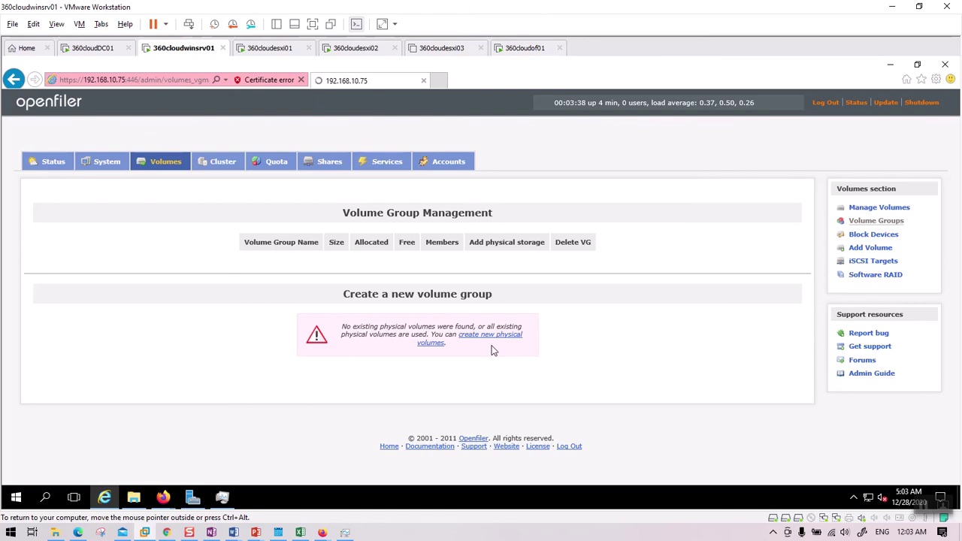
pyautogui.click(445, 342)
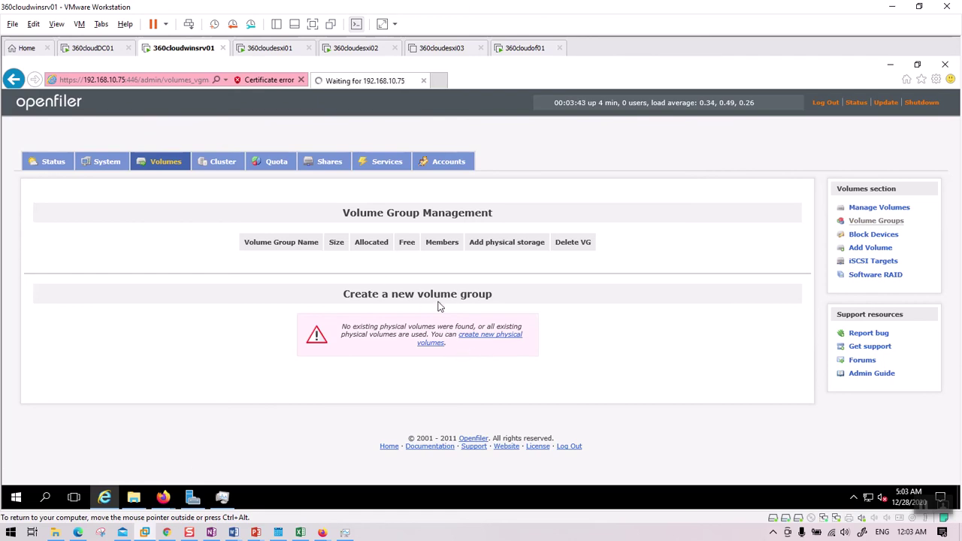
pyautogui.click(885, 236)
pyautogui.click(877, 235)
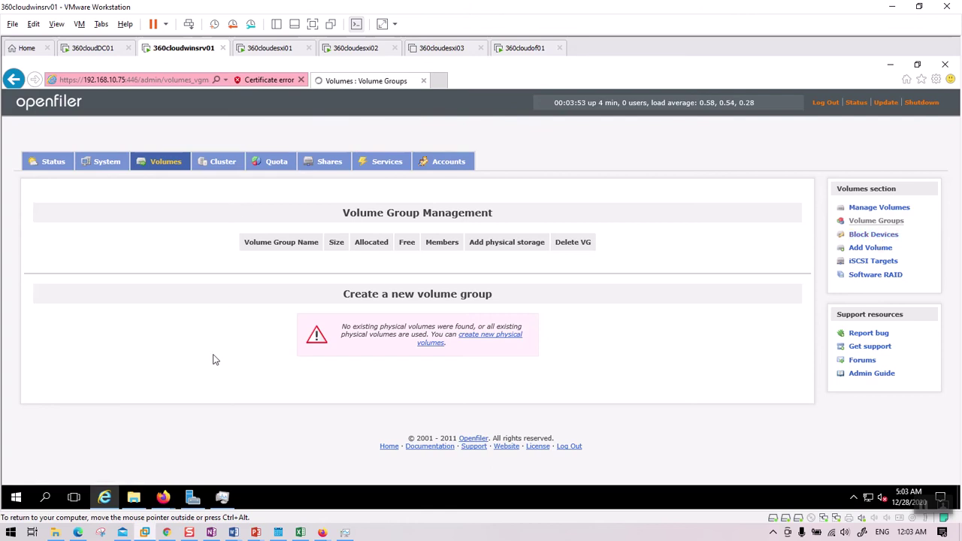
pyautogui.click(872, 235)
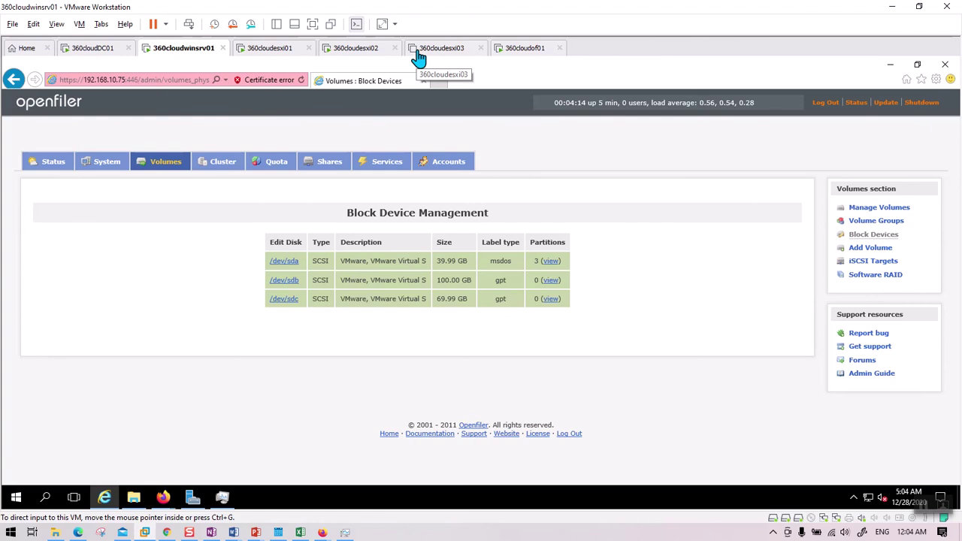
# Step: Create a primary physical volume partition on /dev/sdb from starting cylinder 1 to ending cylinder 13054
pyautogui.click(871, 254)
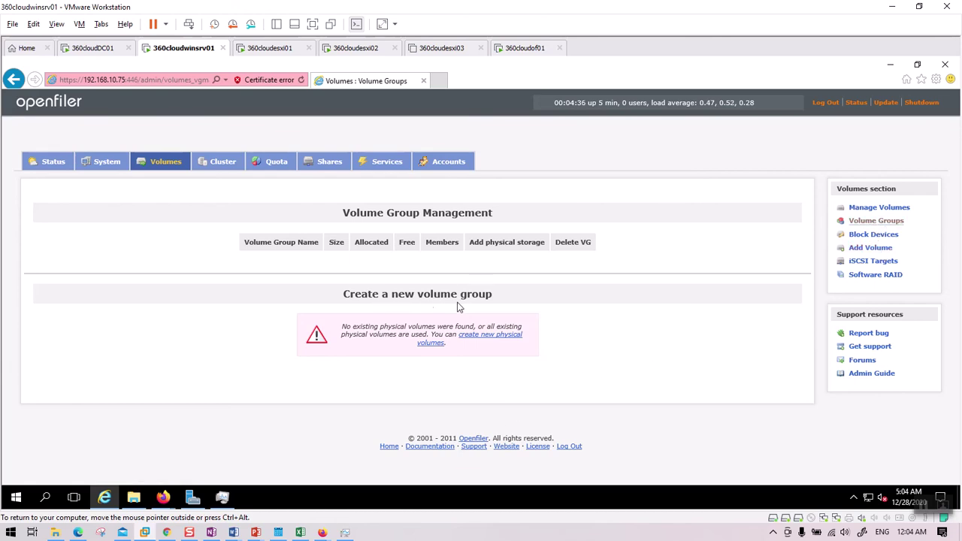
pyautogui.click(487, 342)
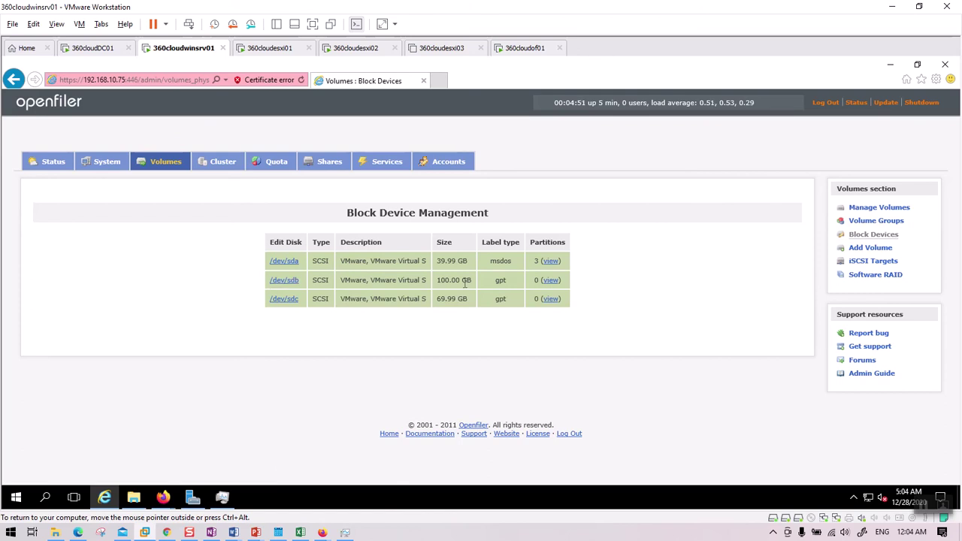
pyautogui.click(285, 281)
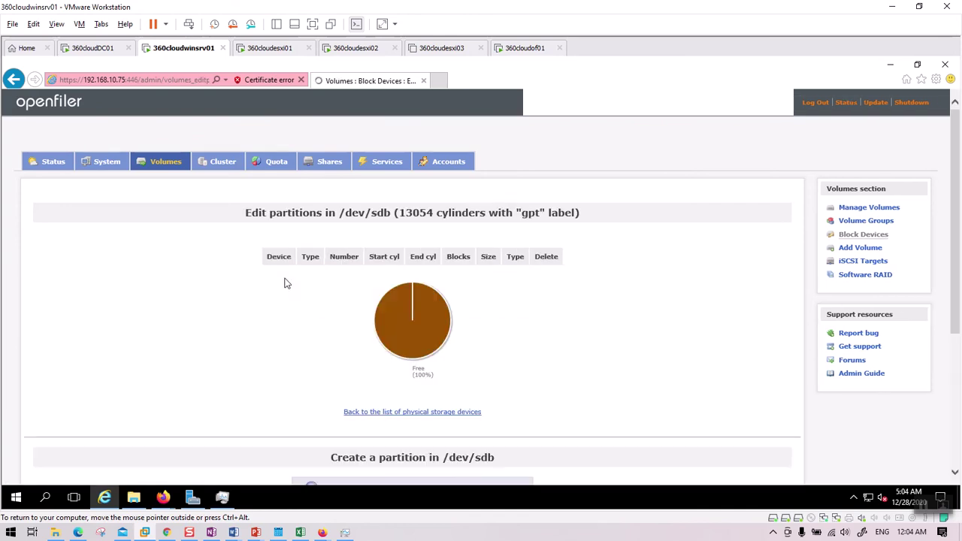
pyautogui.scroll(-3, 505, 316)
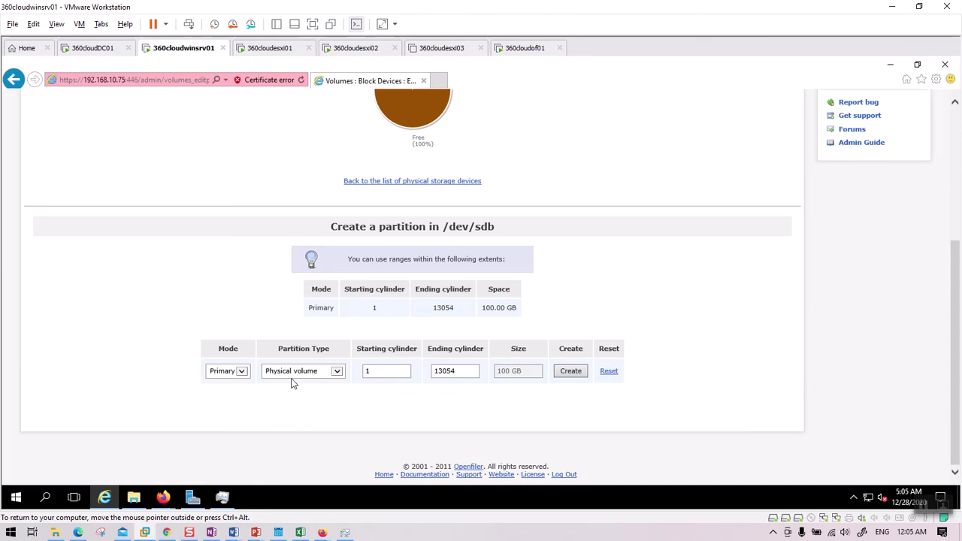
pyautogui.scroll(3, 472, 350)
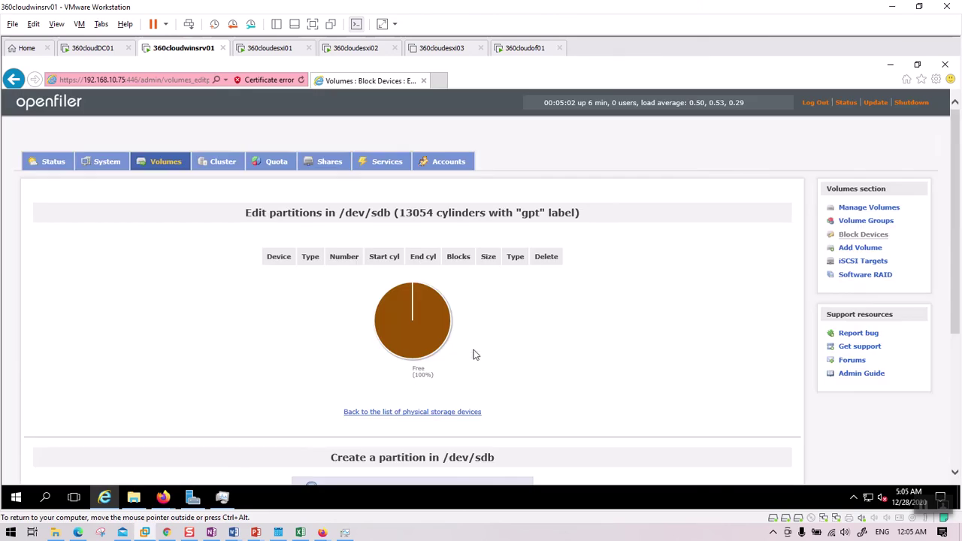
pyautogui.scroll(-3, 474, 353)
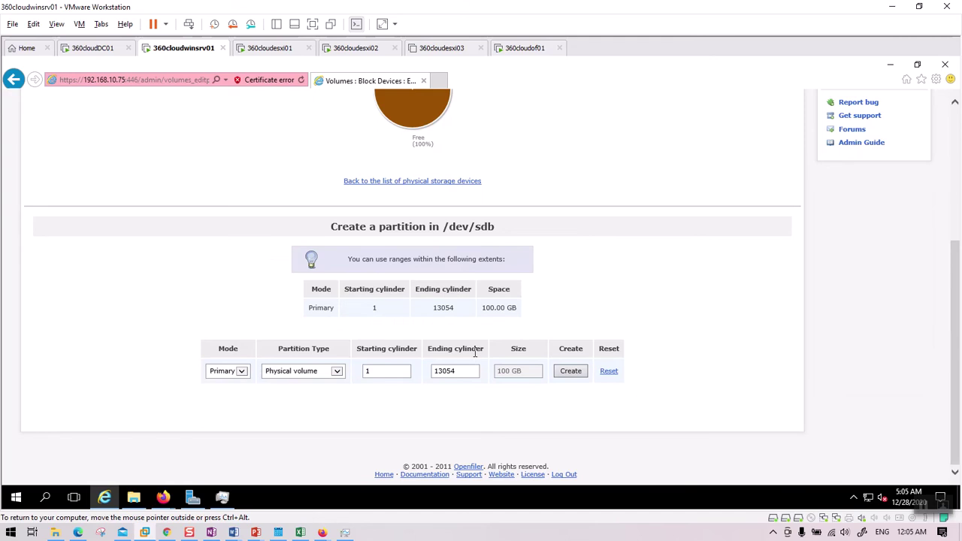
pyautogui.click(571, 375)
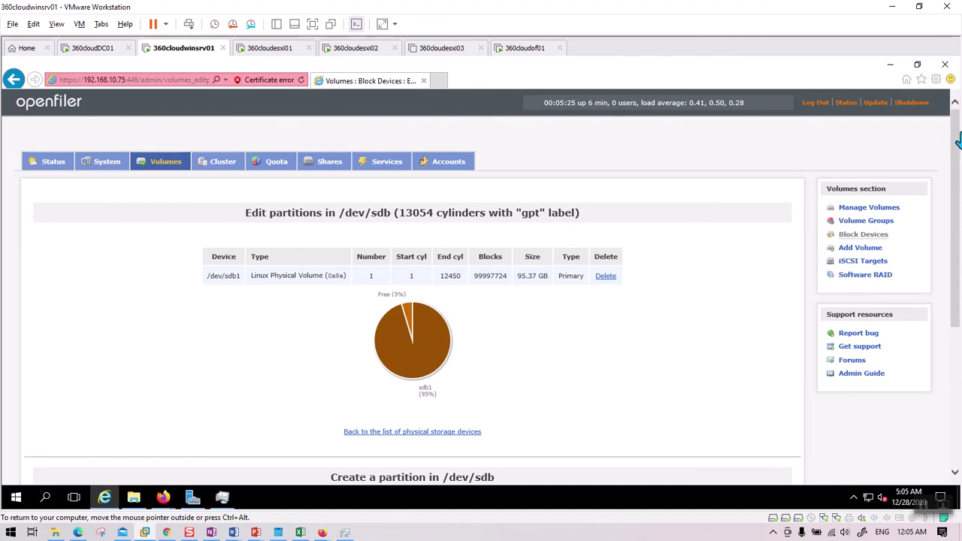
# Step: Create a volume group named OFiSCSIDiskVG1 from the physical volume /dev/sdb1
pyautogui.click(860, 248)
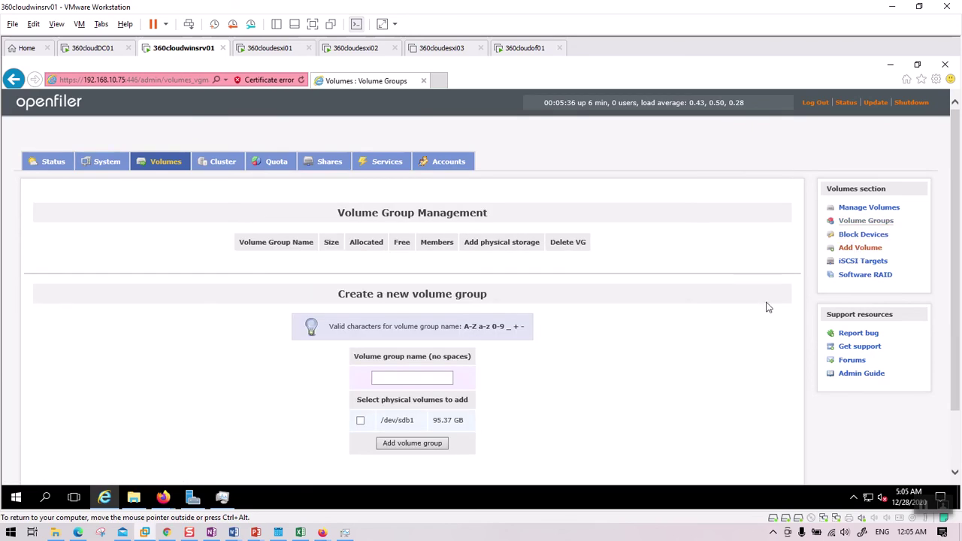
pyautogui.click(398, 377)
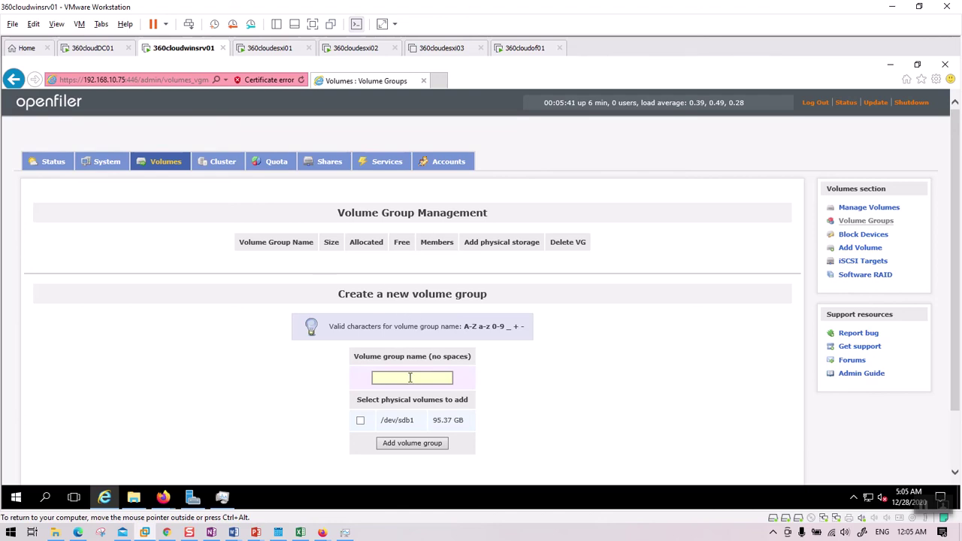
pyautogui.write('OFiSCSIDiskVG1')
pyautogui.click(360, 422)
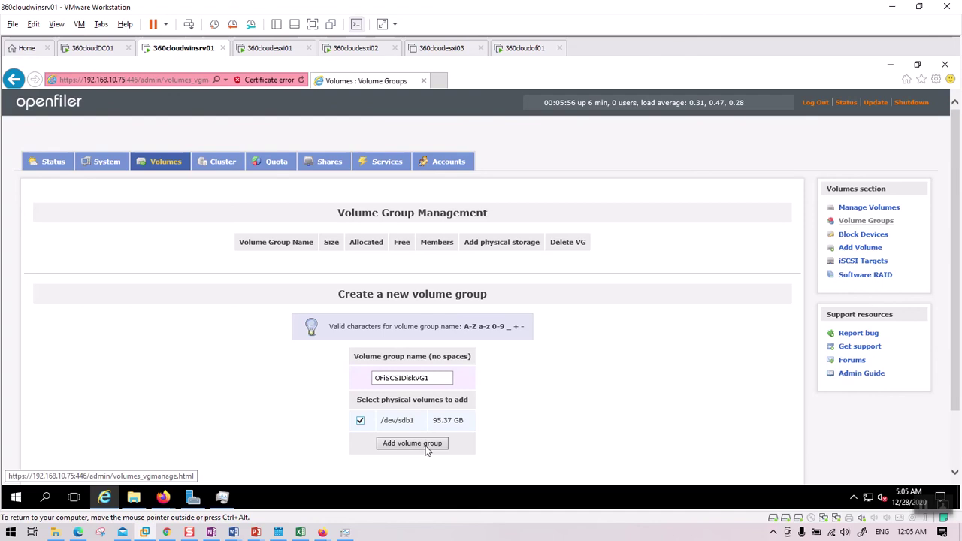
pyautogui.click(415, 443)
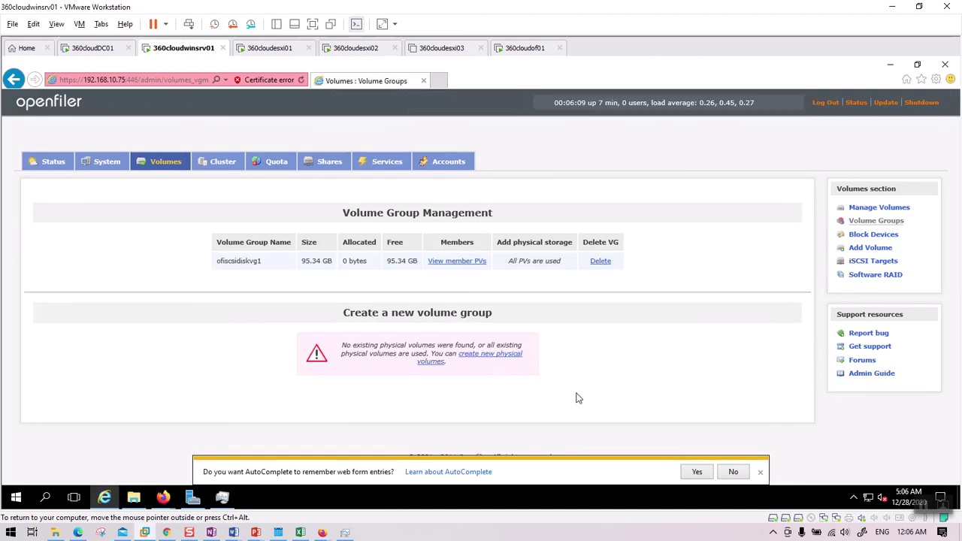
# Step: Create a block (iSCSI,FC,etc) volume named OFVol1 with 93419 MB of required space in volume group ofiscsidiskvg1
pyautogui.click(869, 248)
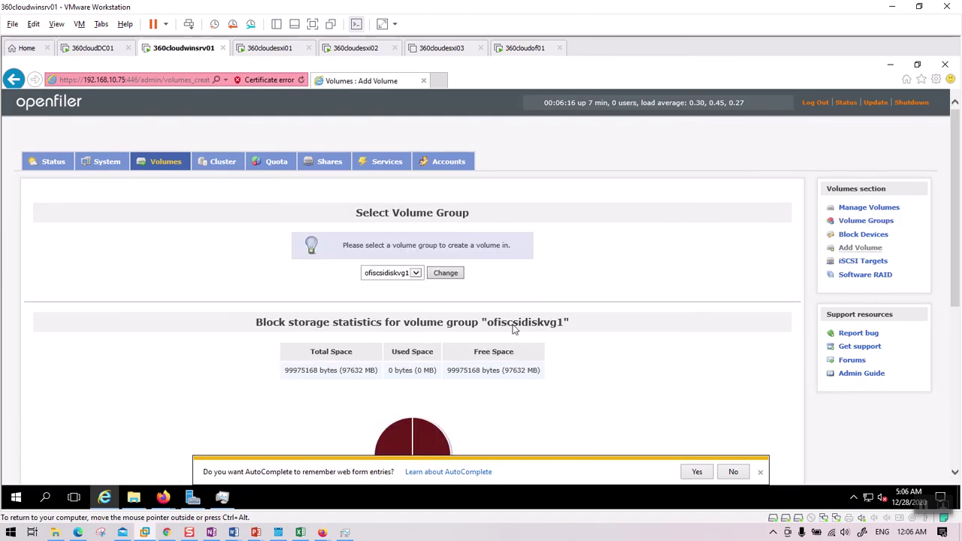
pyautogui.scroll(-4, 518, 335)
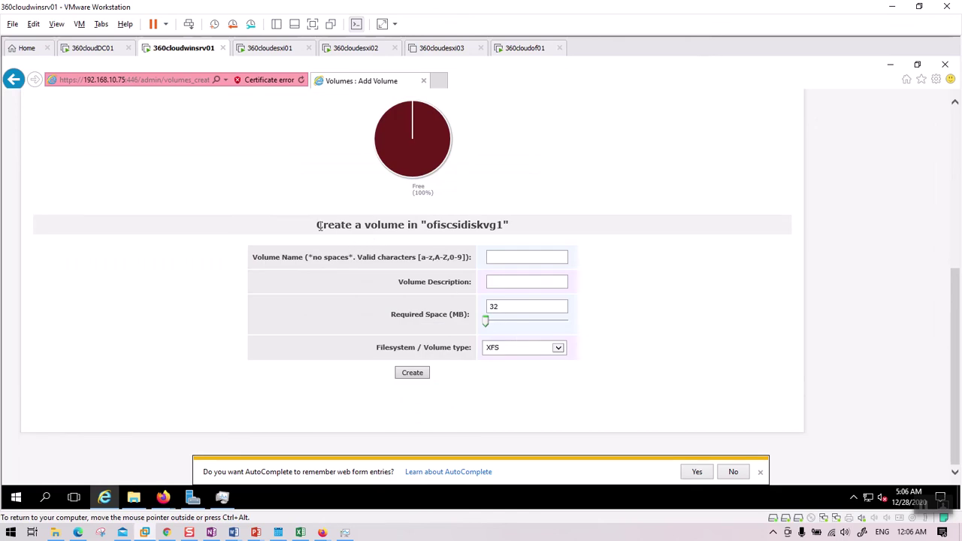
pyautogui.scroll(1, 443, 218)
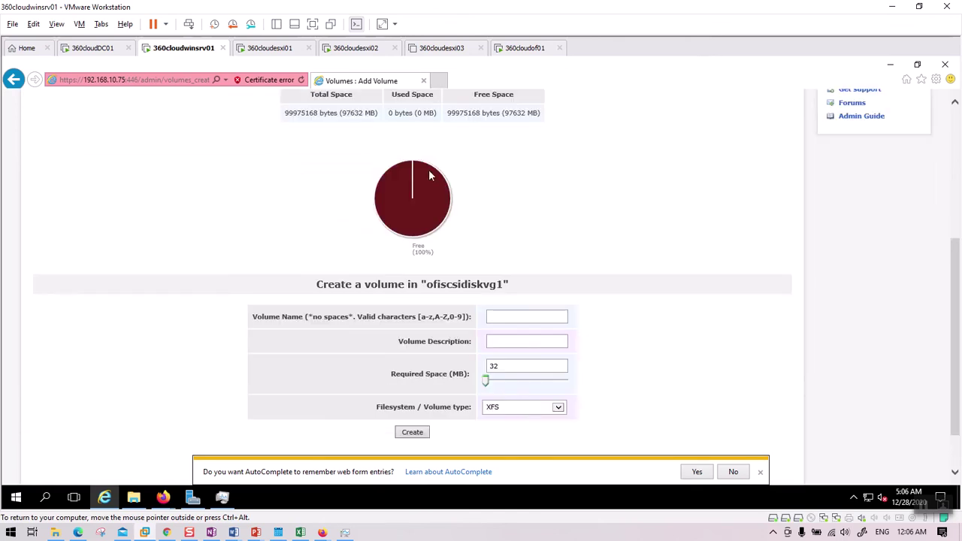
pyautogui.click(509, 316)
pyautogui.write('OFVol1')
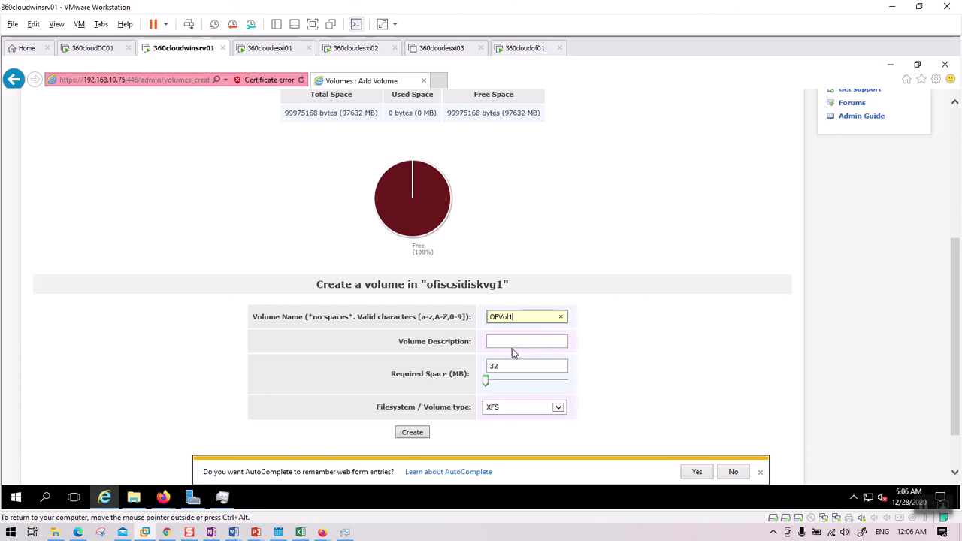
pyautogui.click(516, 340)
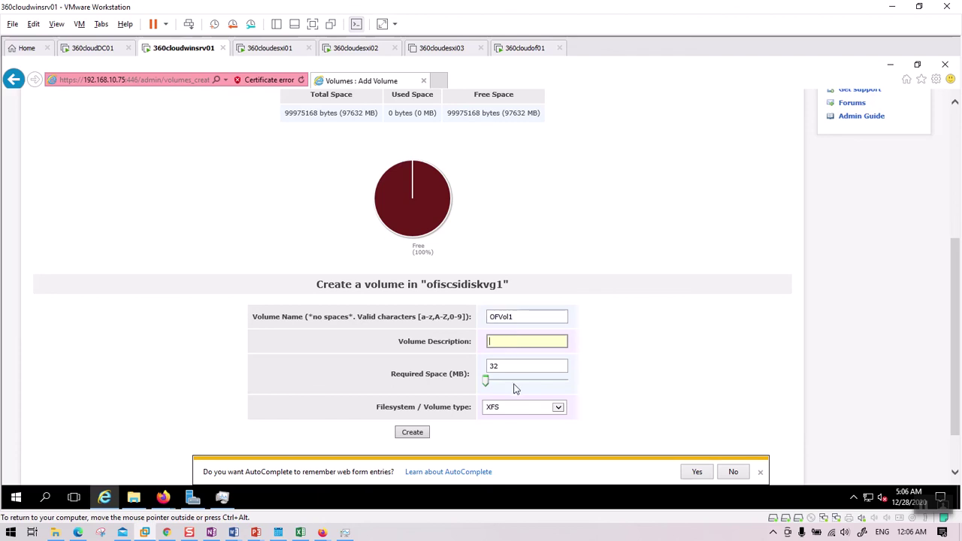
pyautogui.moveTo(484, 382); pyautogui.dragTo(564, 382)
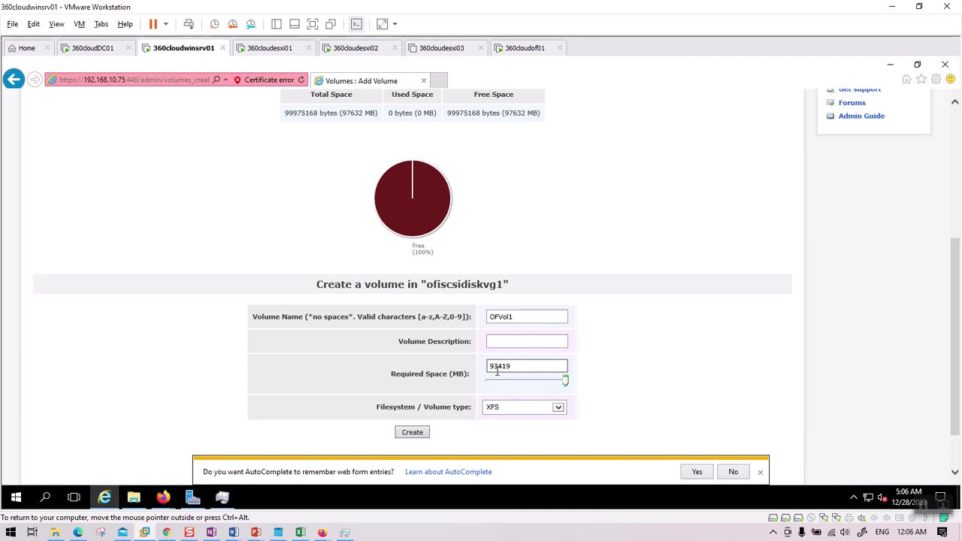
pyautogui.click(560, 409)
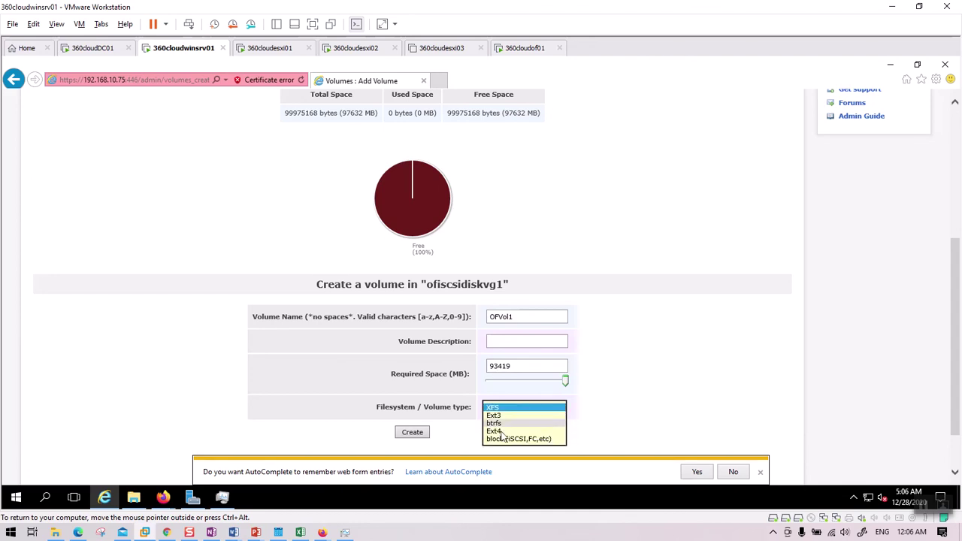
pyautogui.click(526, 443)
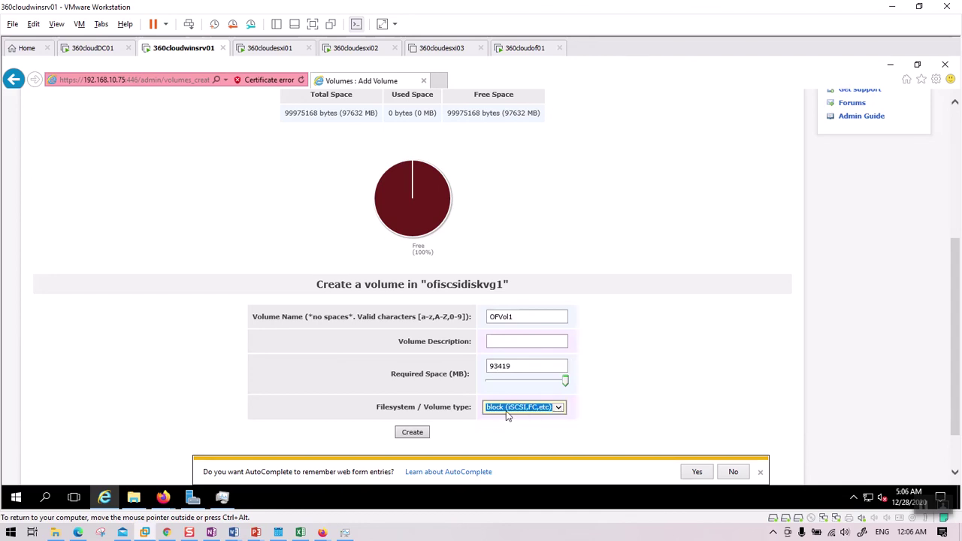
pyautogui.click(411, 435)
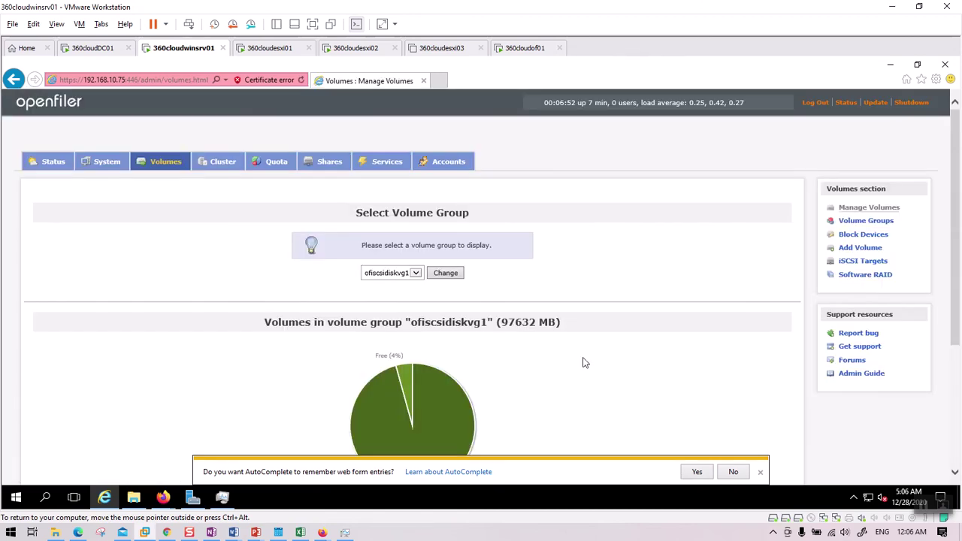
pyautogui.scroll(-3, 584, 362)
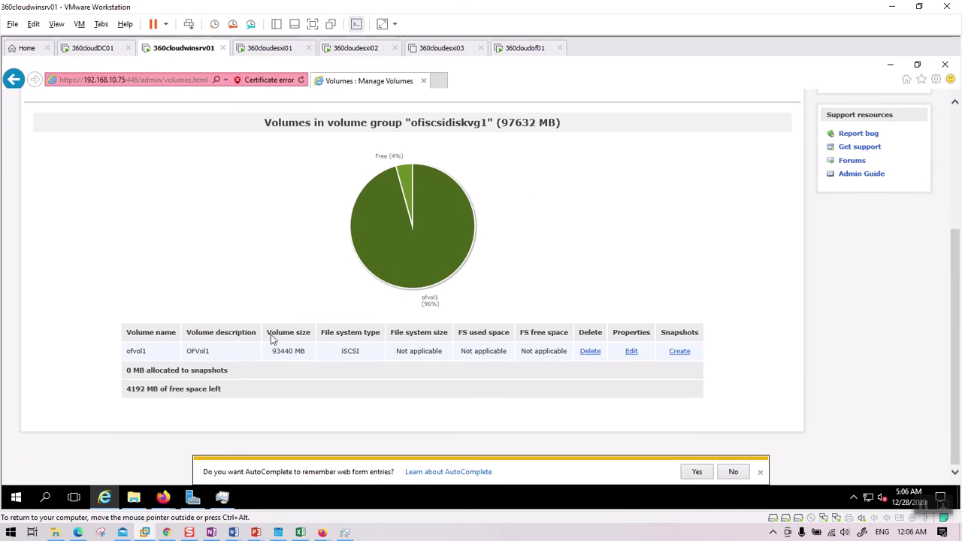
pyautogui.scroll(3, 530, 307)
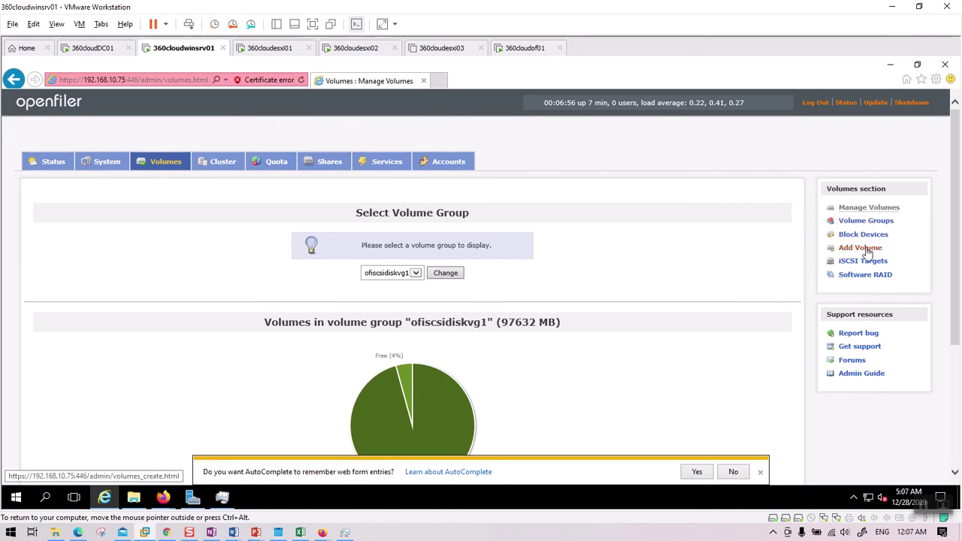
# Step: Add an iSCSI target with the suggested IQN and map the OFVol1 LUN to it using write-thru and blockio modes
pyautogui.click(854, 267)
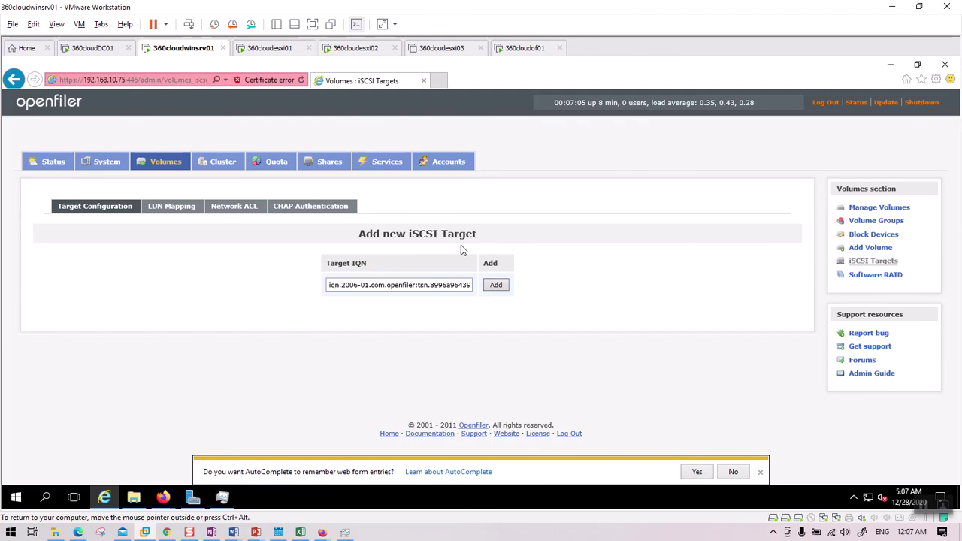
pyautogui.click(501, 289)
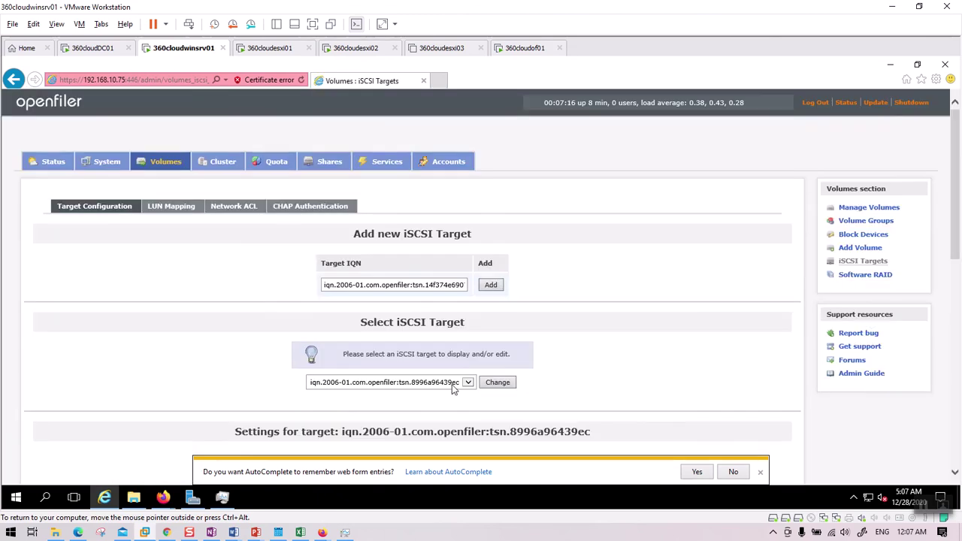
pyautogui.click(177, 211)
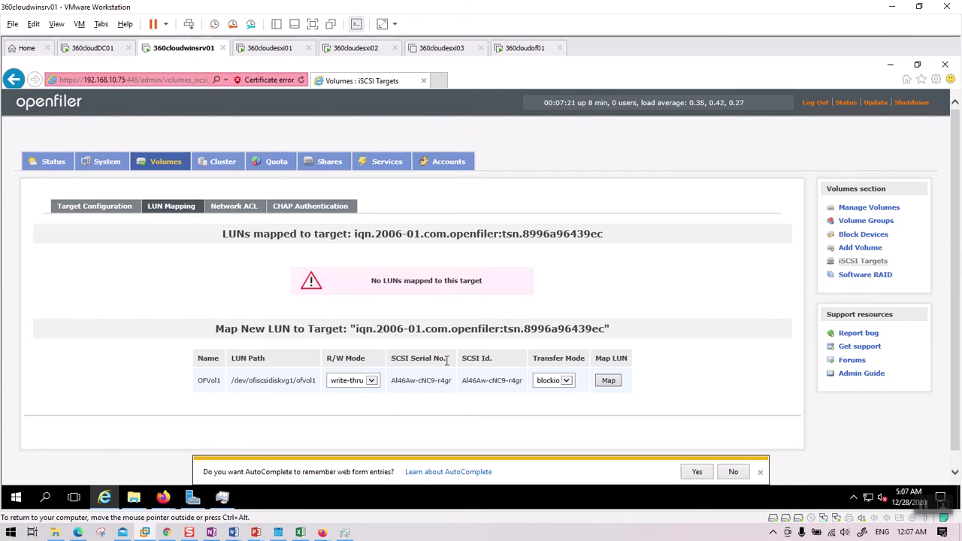
pyautogui.click(610, 382)
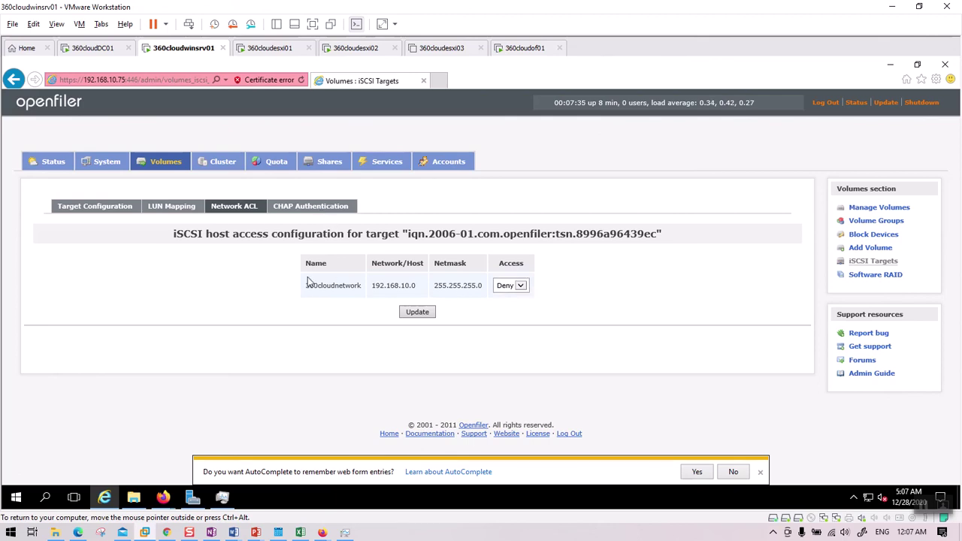
# Step: Set the 360cloudnetwork access for the iSCSI target to Allow in its network ACL and apply the update
pyautogui.click(525, 288)
pyautogui.click(505, 293)
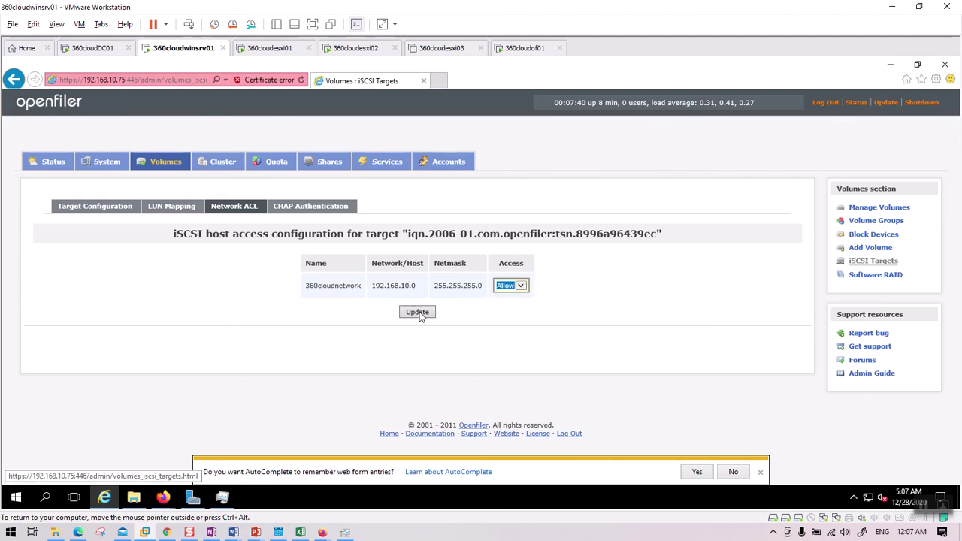
pyautogui.click(419, 313)
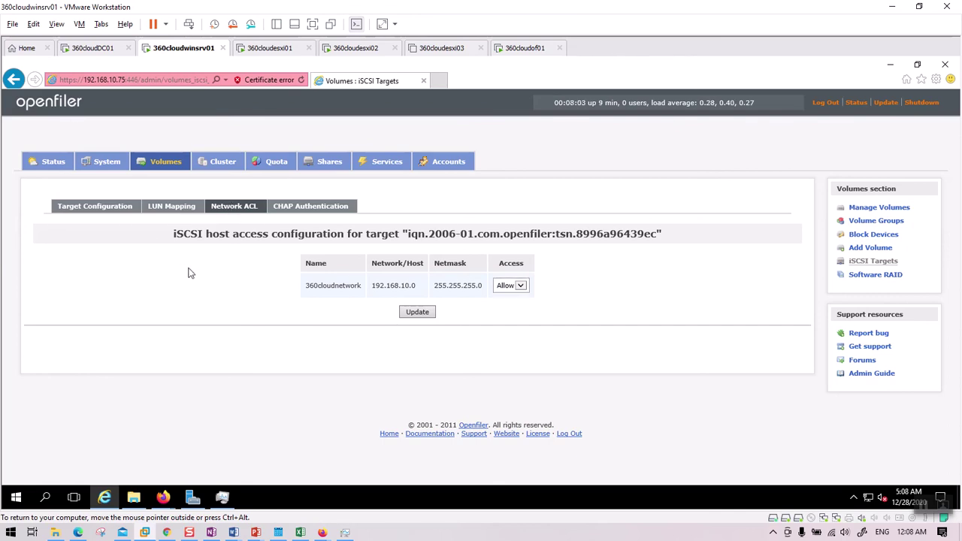
# Step: Create a primary physical volume partition on /dev/sdc from starting cylinder 1 to ending cylinder 9137
pyautogui.click(875, 238)
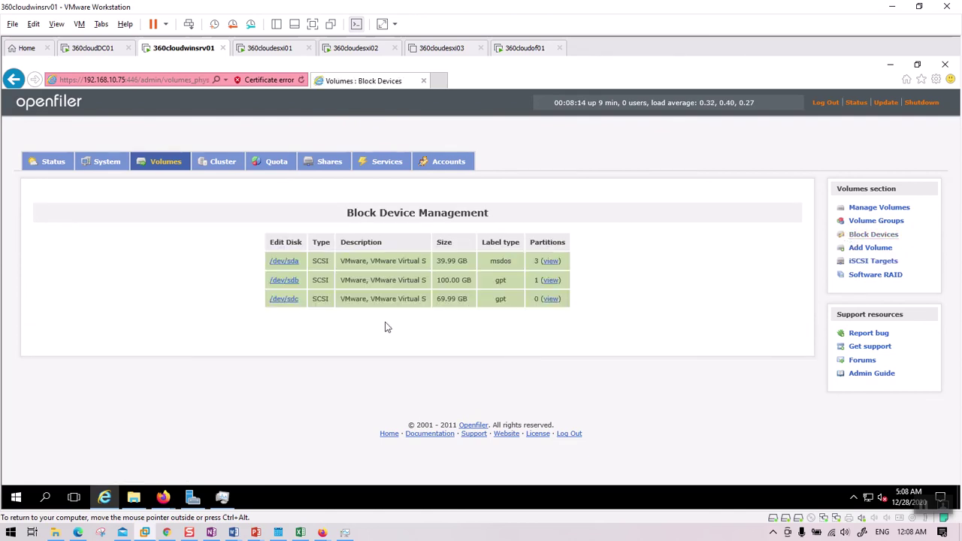
pyautogui.click(280, 300)
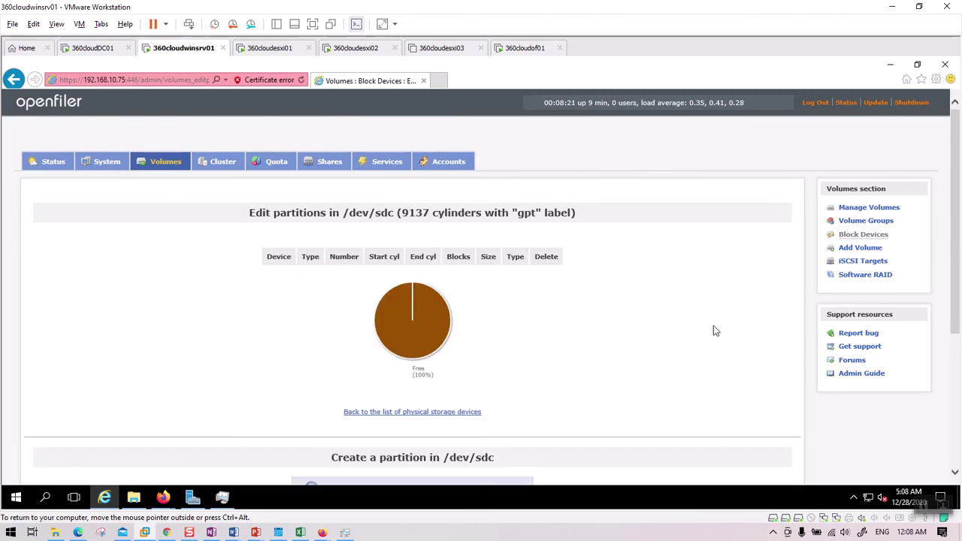
pyautogui.scroll(-3, 523, 311)
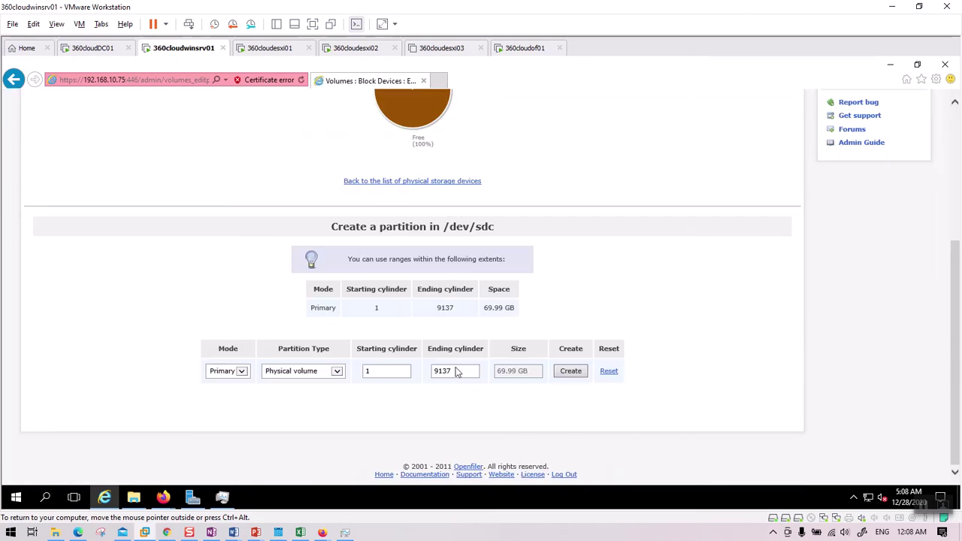
pyautogui.click(571, 372)
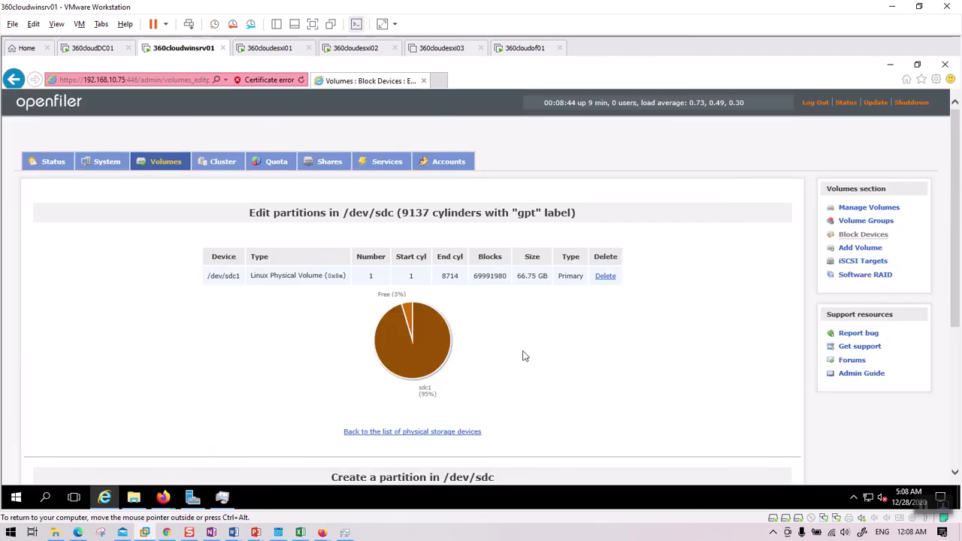
# Step: Try to create a new volume group from the physical volume /dev/sdc1 without entering a group name
pyautogui.click(874, 224)
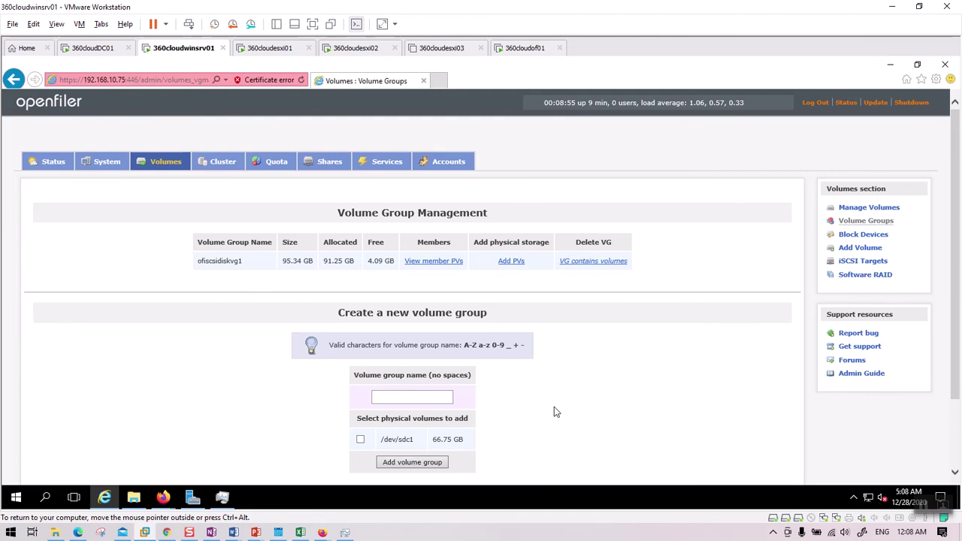
pyautogui.scroll(-2, 553, 412)
pyautogui.click(360, 349)
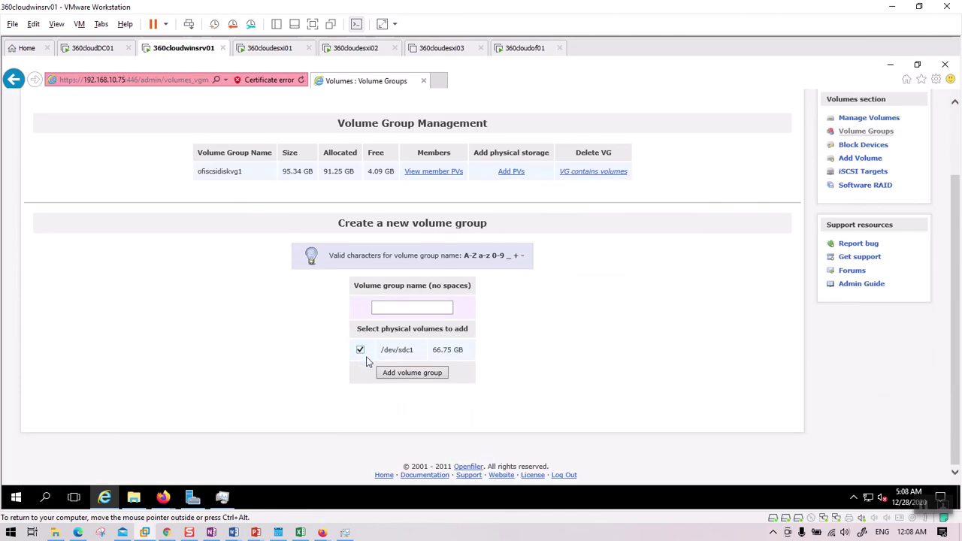
pyautogui.click(417, 375)
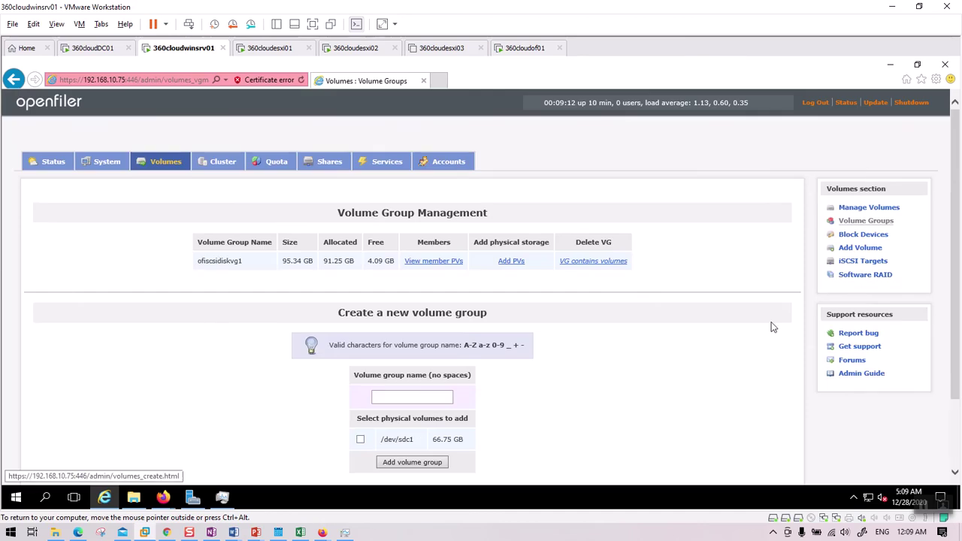
# Step: Examine the volumes in volume group ofiscsidiskvg1 and the group's member physical volumes
pyautogui.scroll(-2, 655, 323)
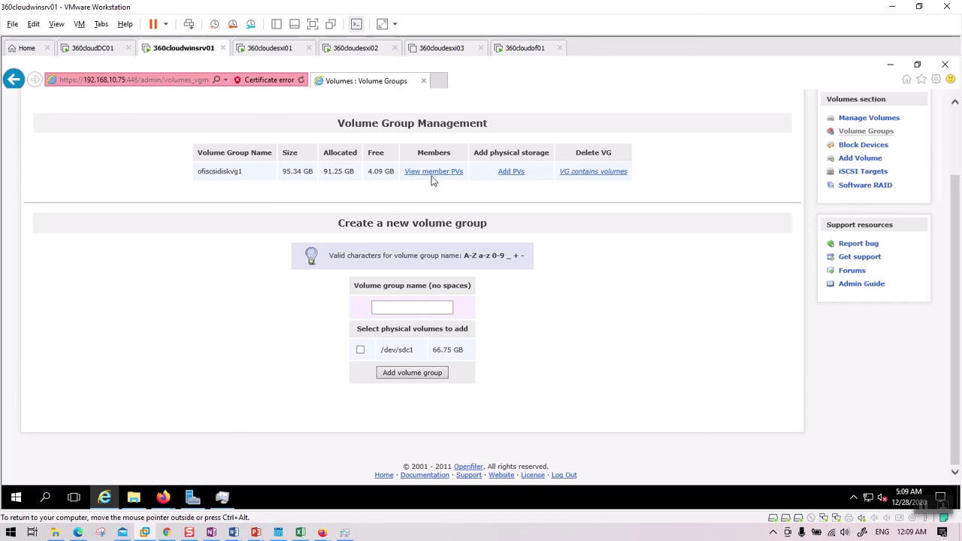
pyautogui.click(864, 120)
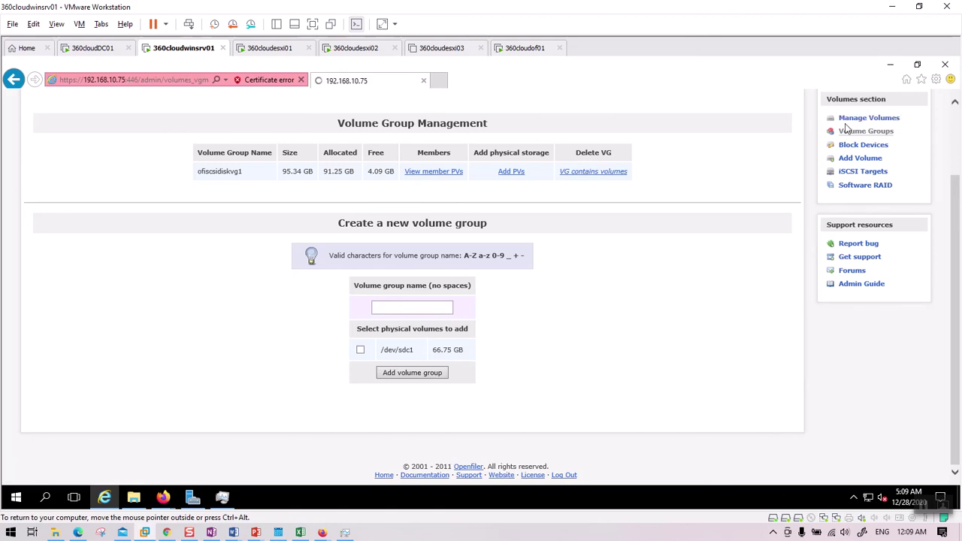
pyautogui.scroll(-5, 534, 305)
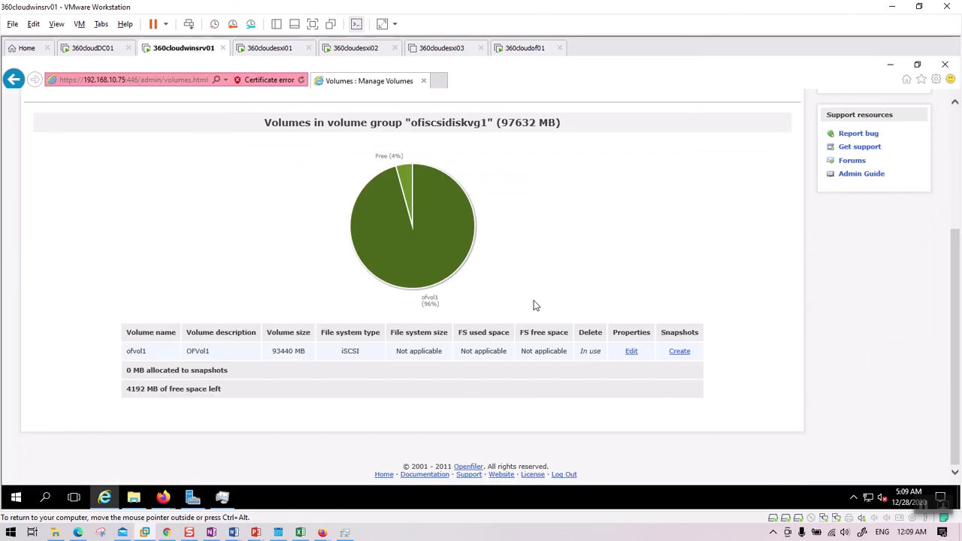
pyautogui.scroll(5, 534, 305)
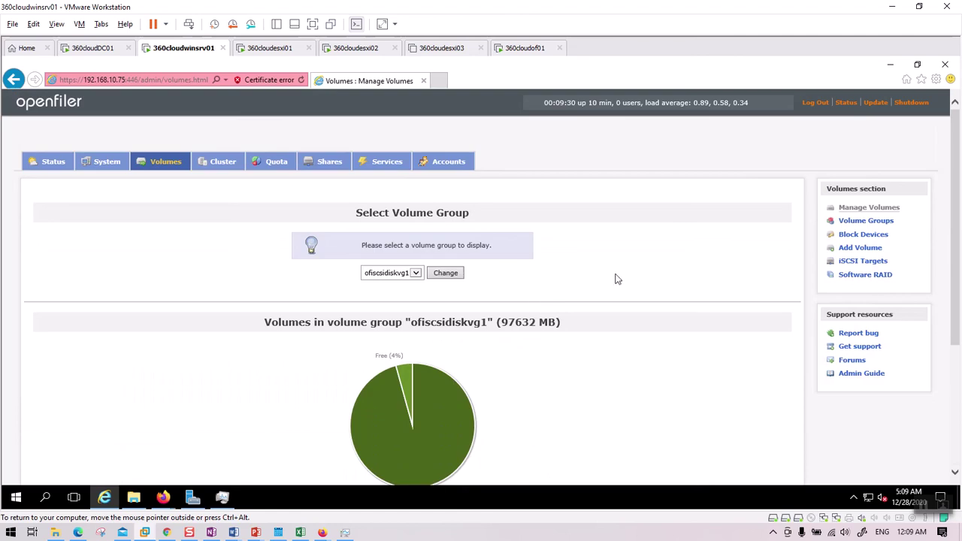
pyautogui.click(870, 226)
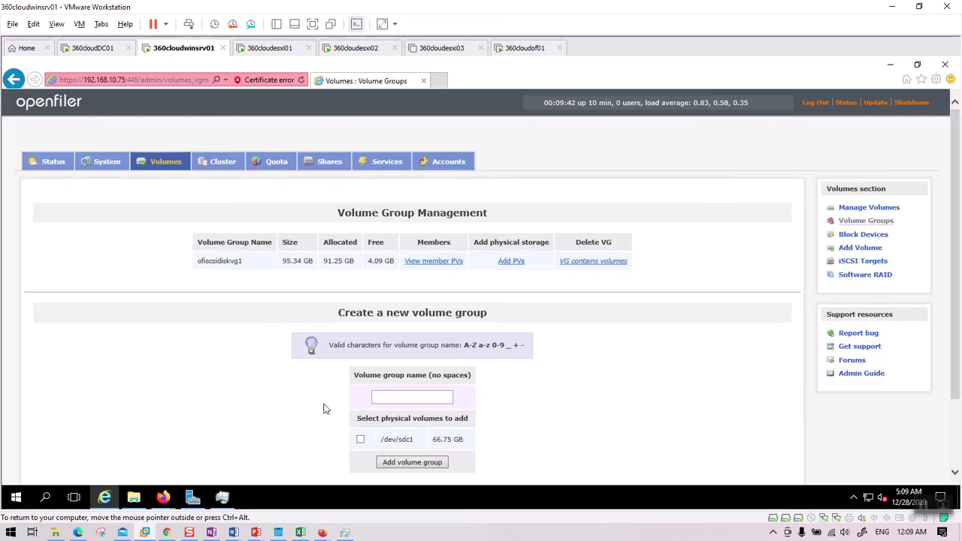
pyautogui.scroll(-1, 324, 398)
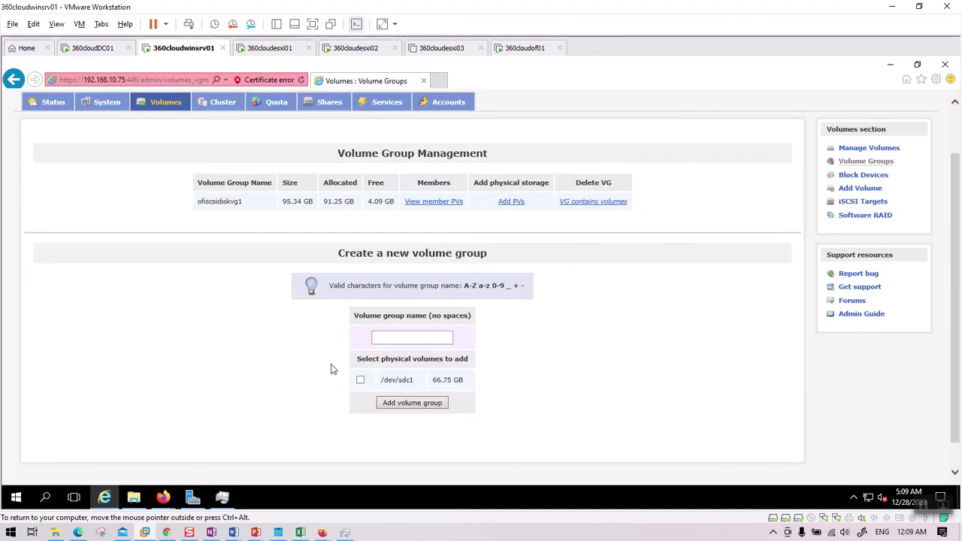
pyautogui.scroll(-1, 495, 398)
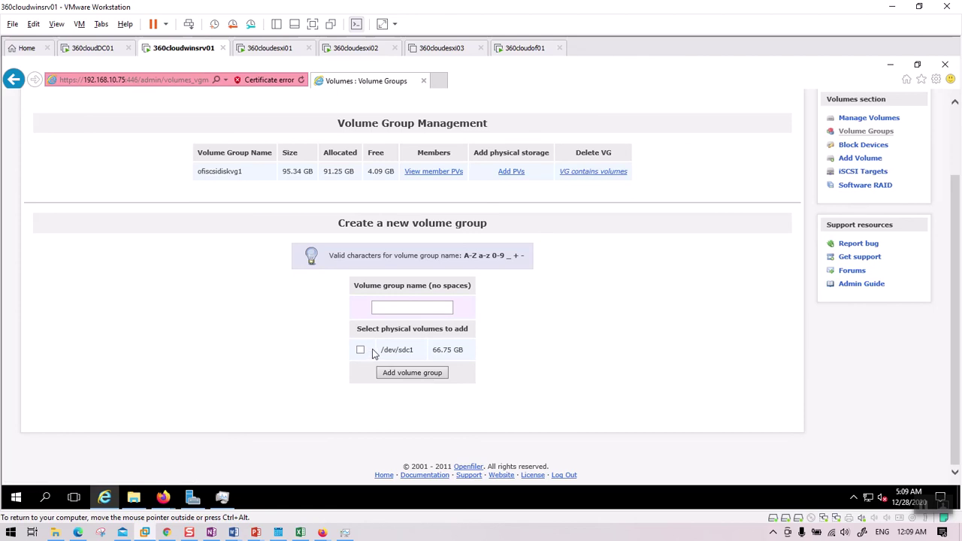
pyautogui.click(435, 173)
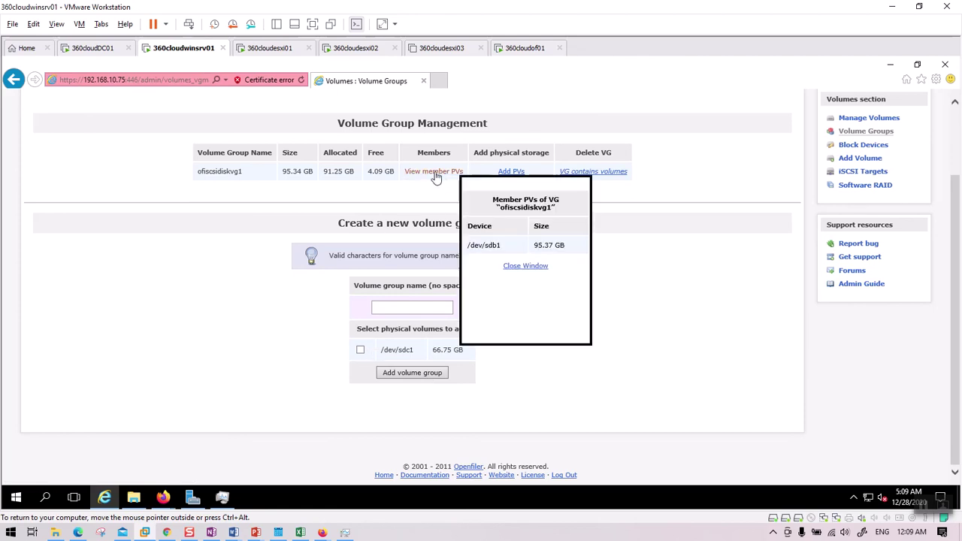
pyautogui.click(525, 265)
# Step: Add the physical volume /dev/sdc1 to the existing volume group ofiscsidiskvg1
pyautogui.click(512, 173)
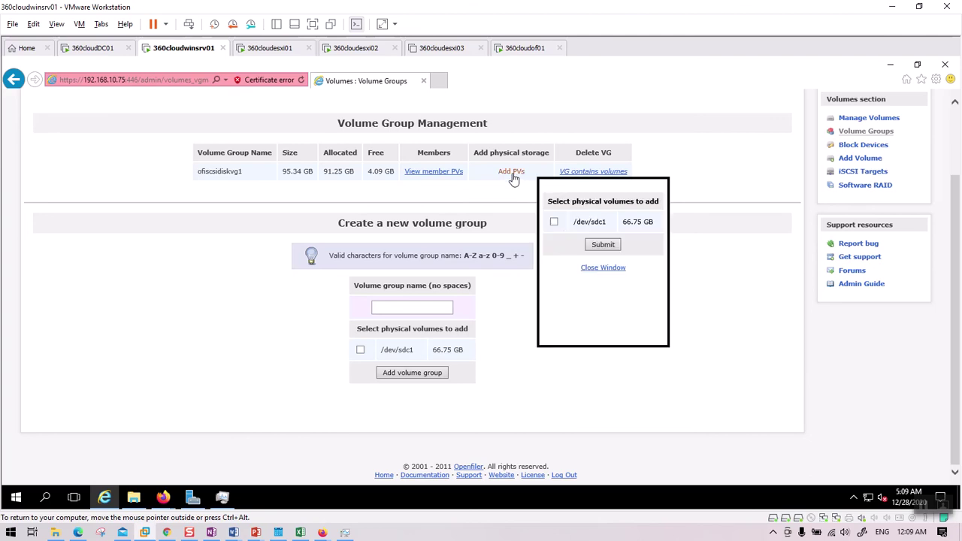
pyautogui.click(555, 223)
pyautogui.click(603, 245)
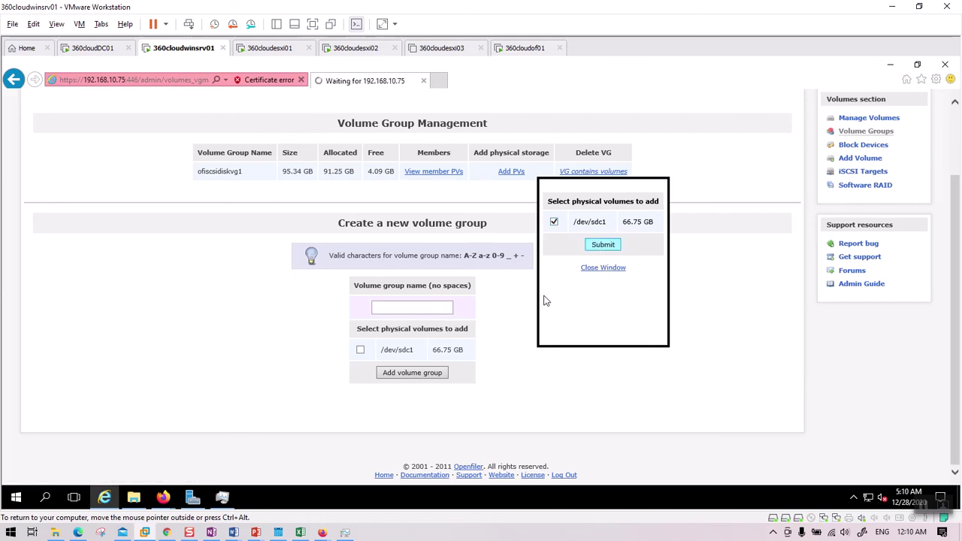
pyautogui.click(605, 245)
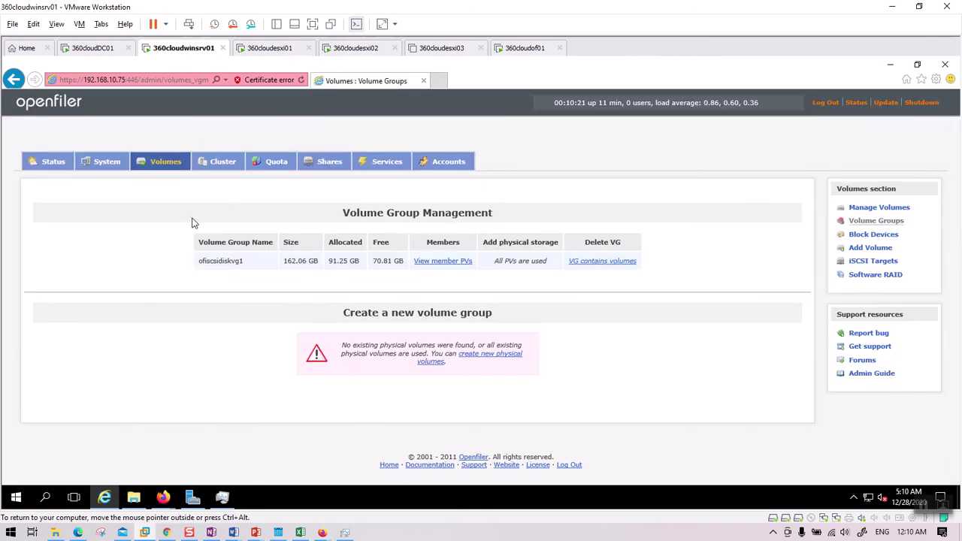
# Step: Switch to the vSphere Client and open the iSCSI software adapter vmhba65 in the storage adapter configuration of host 360cloudesxi01.360cloud.local
pyautogui.click(889, 64)
pyautogui.click(223, 69)
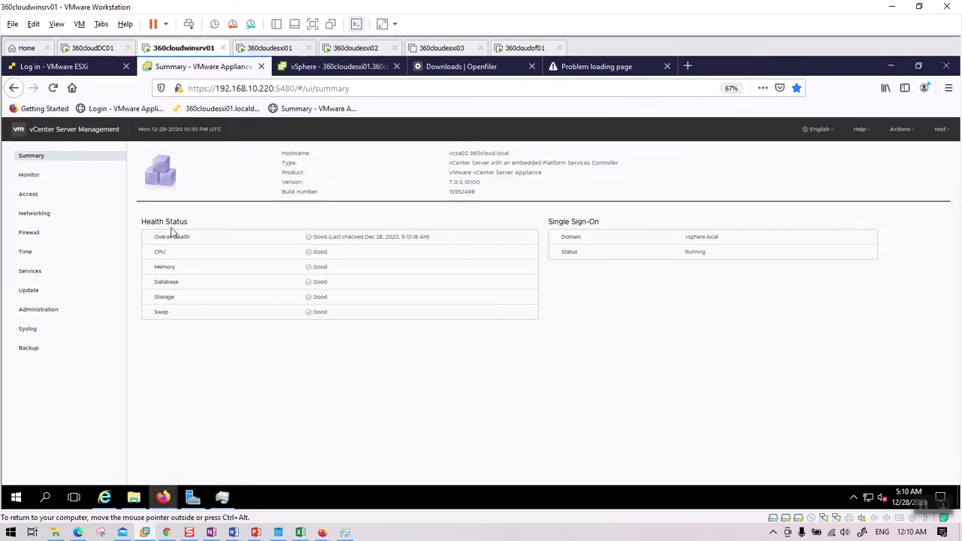
pyautogui.click(340, 67)
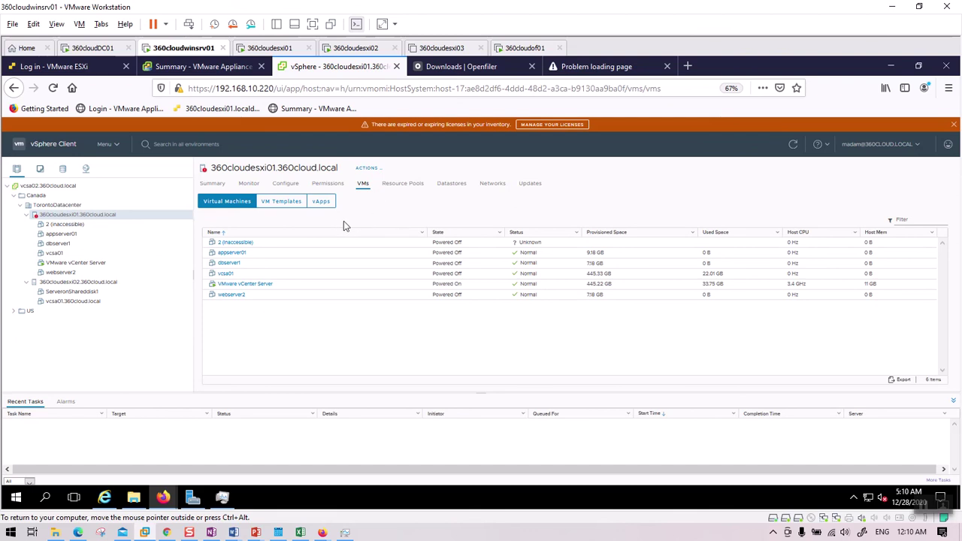
pyautogui.click(286, 185)
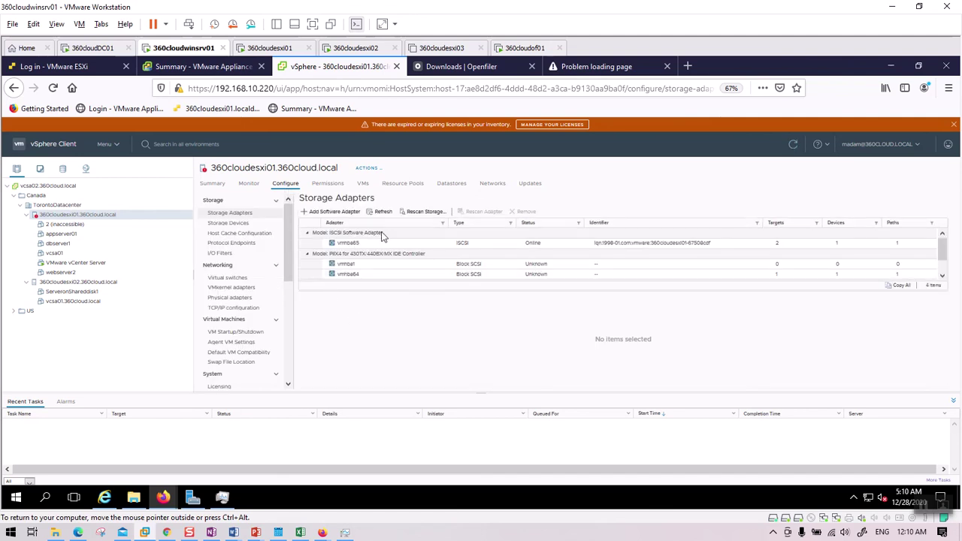
pyautogui.click(562, 249)
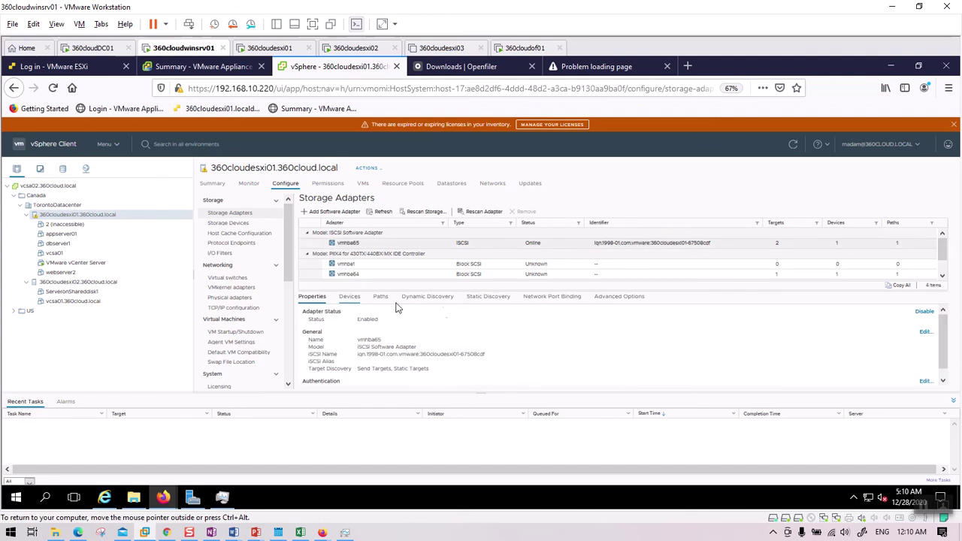
# Step: Add iSCSI server 192.168.10.75 with port 3260 to vmhba65's dynamic discovery, and rescan the adapter to list its devices
pyautogui.click(429, 299)
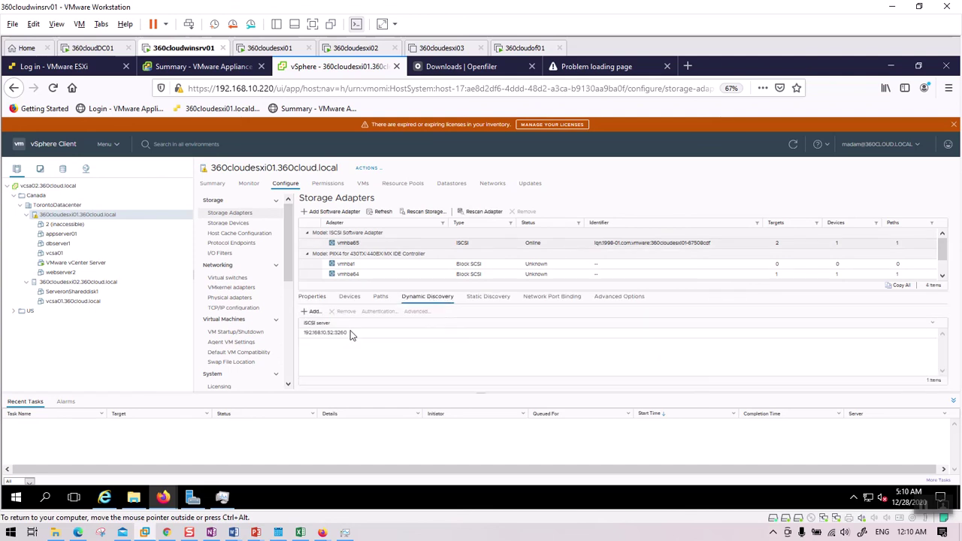
pyautogui.click(312, 311)
pyautogui.write('192.168.10.75')
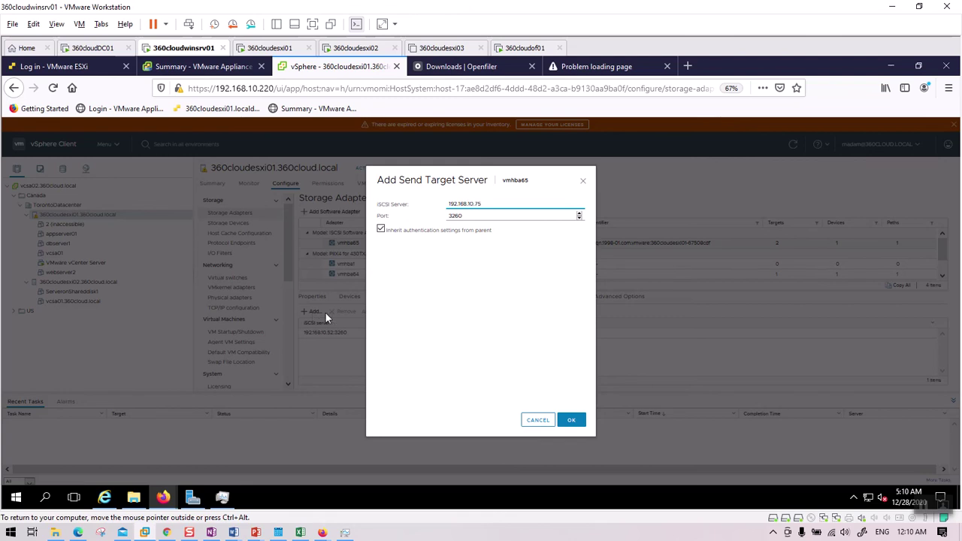
pyautogui.click(574, 424)
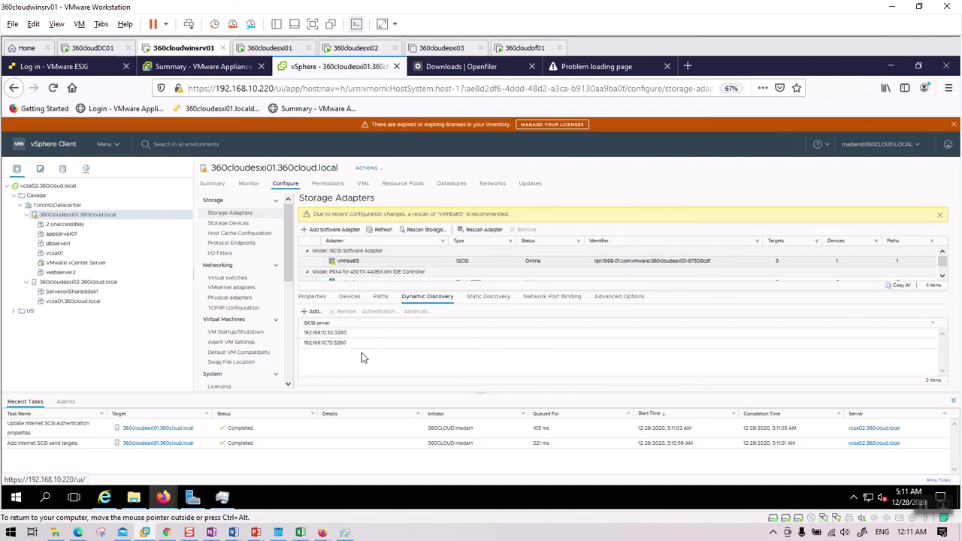
pyautogui.click(479, 230)
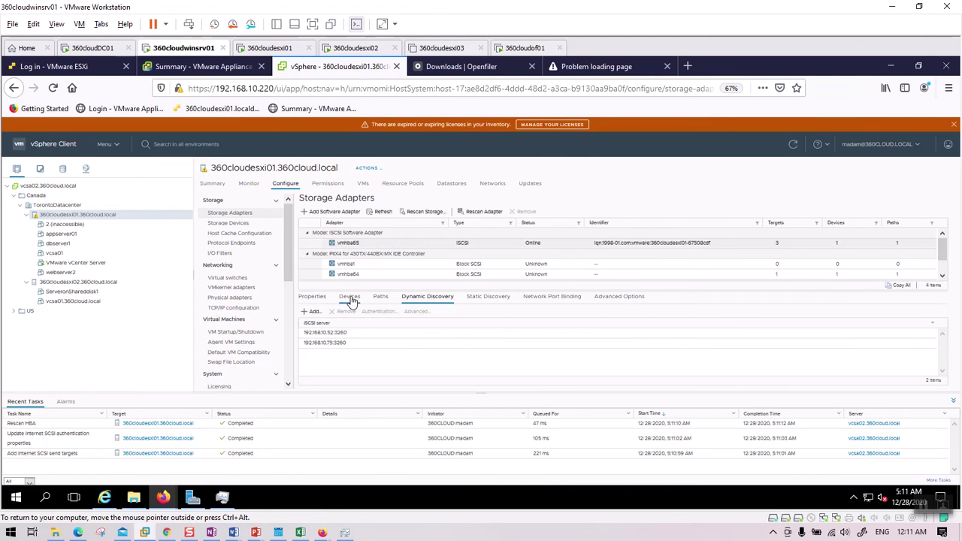
pyautogui.click(350, 297)
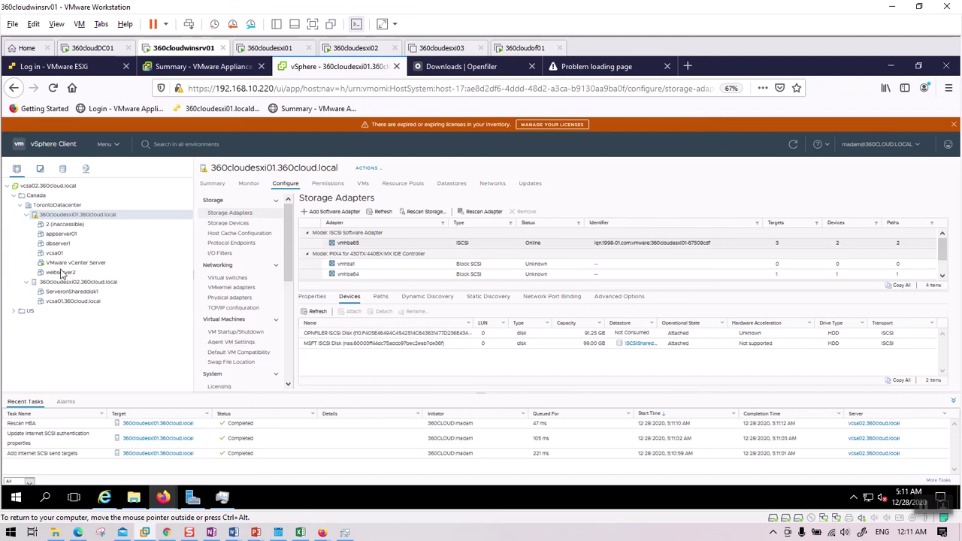
# Step: Start a new VMFS datastore on host 360cloudesxi01.360cloud.local and select the OPNFILER iSCSI disk as its device
pyautogui.rightClick(89, 217)
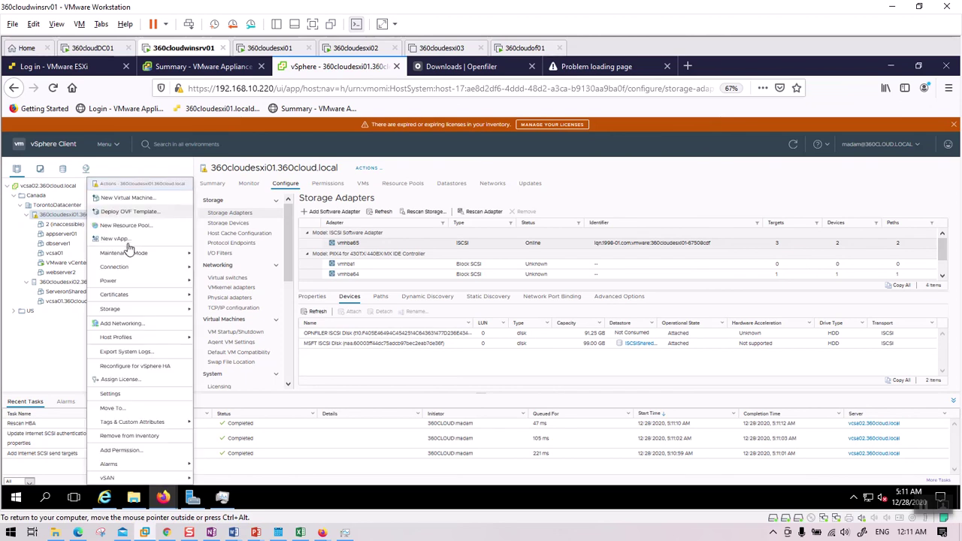
pyautogui.moveTo(181, 314)
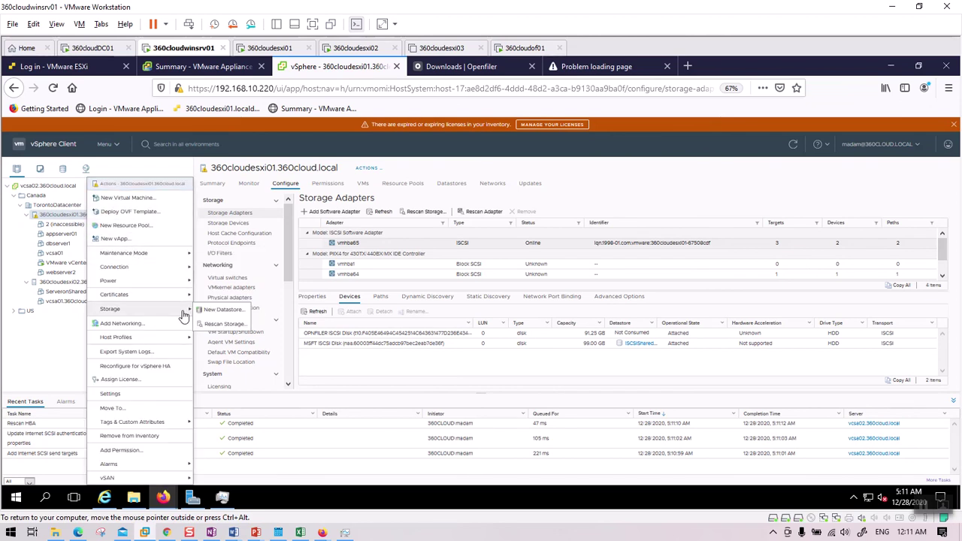
pyautogui.click(220, 310)
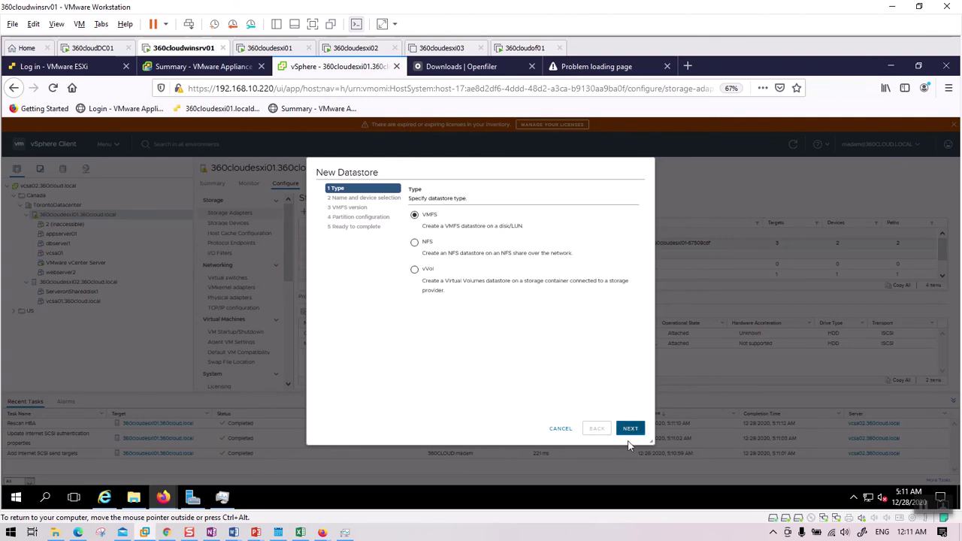
pyautogui.click(629, 429)
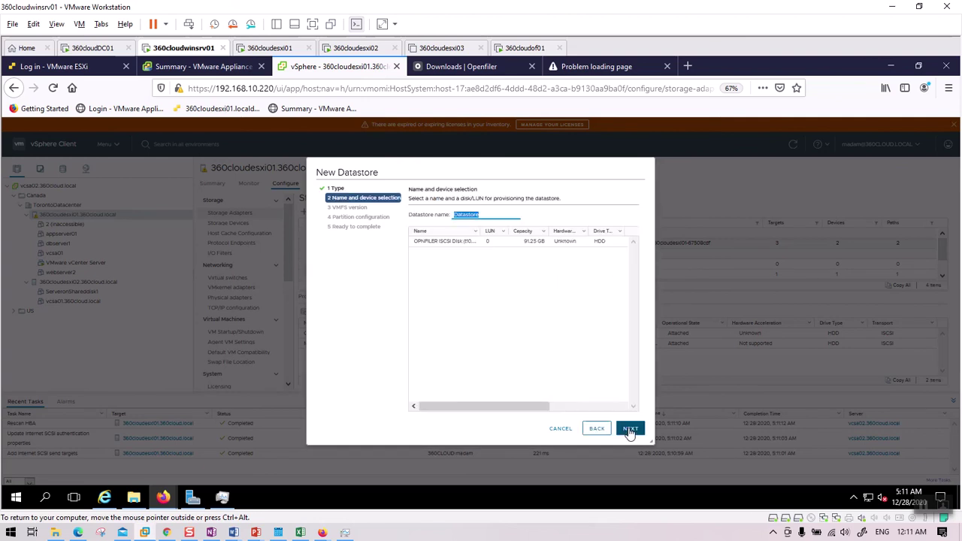
pyautogui.click(460, 248)
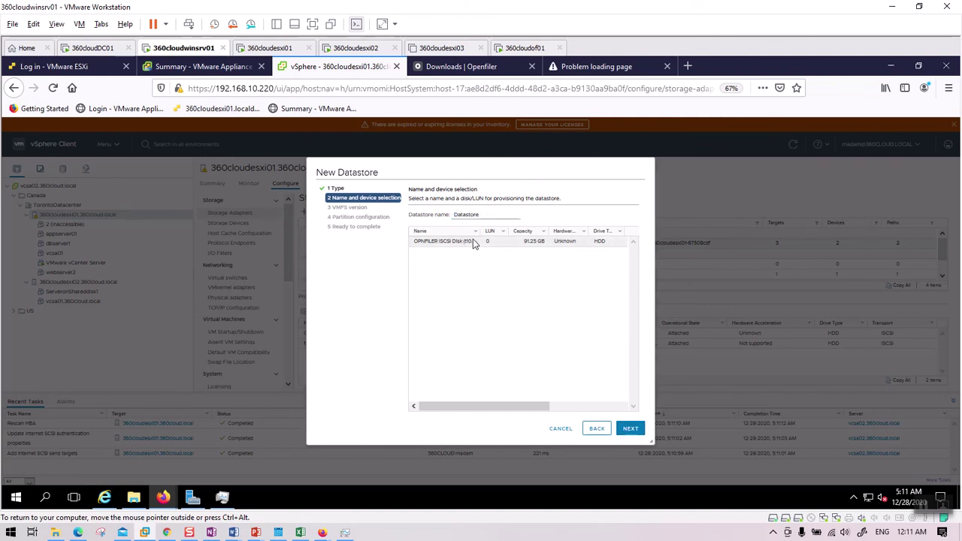
# Step: Name the datastore OpenFilershareddisk1 and create it with VMFS 6, using all available partitions at the full 91.25 GB size
pyautogui.click(489, 214)
pyautogui.press('BackSpace')
pyautogui.press('BackSpace')
pyautogui.press('BackSpace')
pyautogui.write('OpenFilershareddisk1')
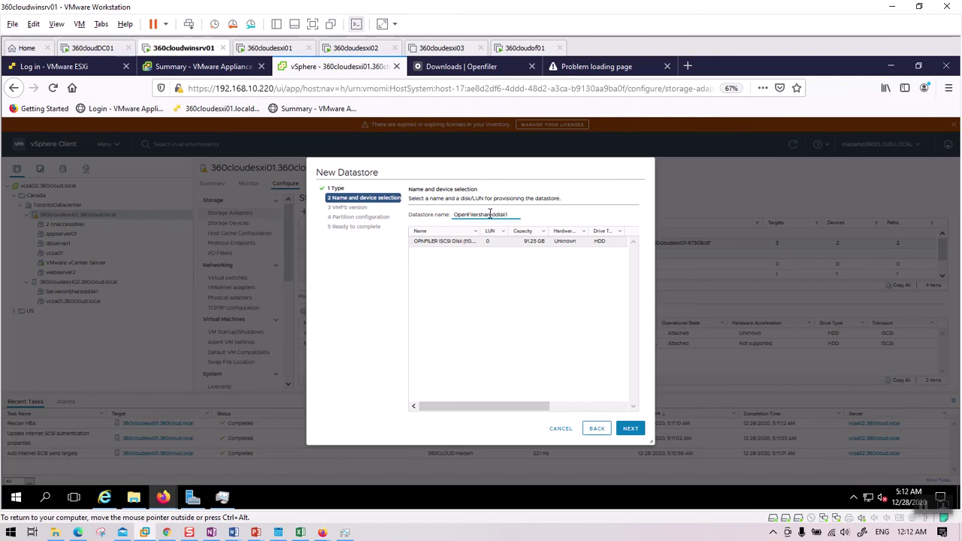
pyautogui.click(631, 427)
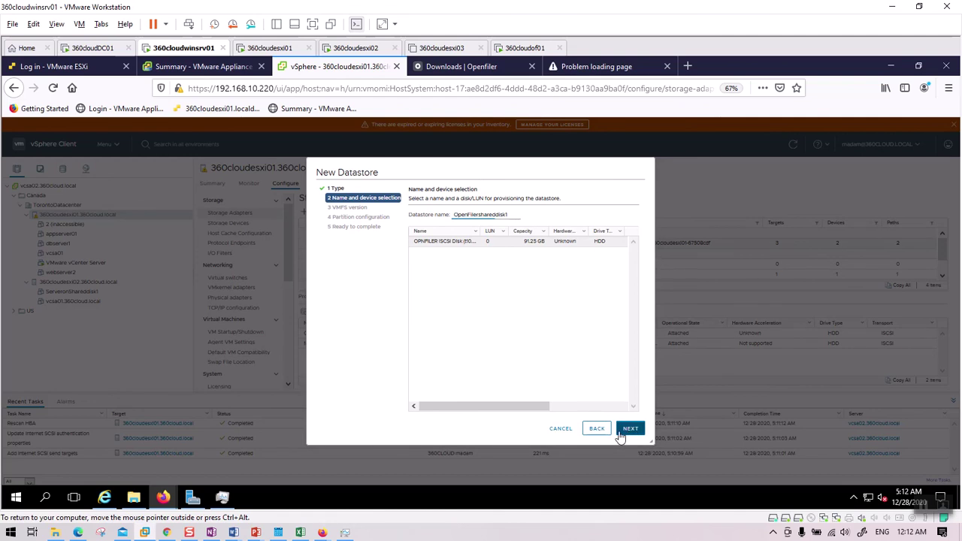
pyautogui.click(628, 431)
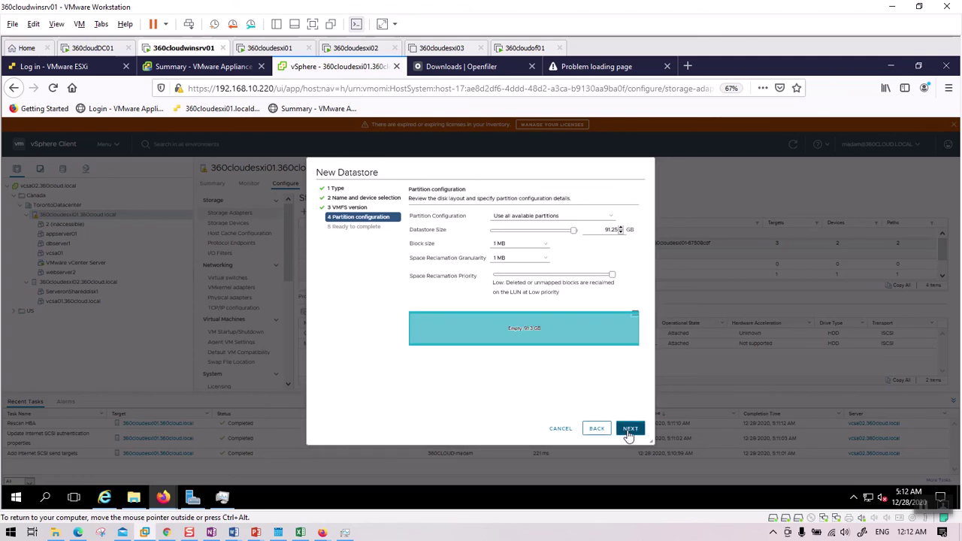
pyautogui.click(628, 433)
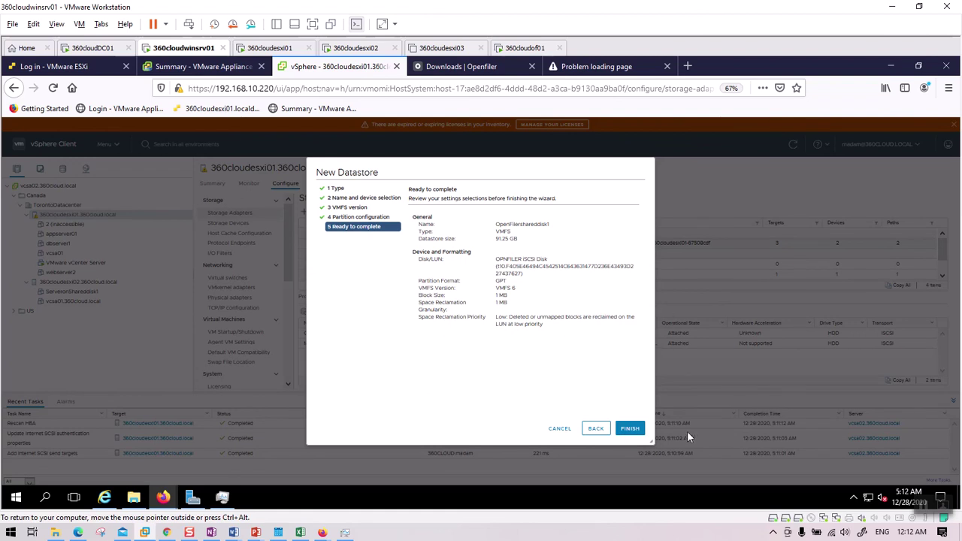
pyautogui.click(630, 428)
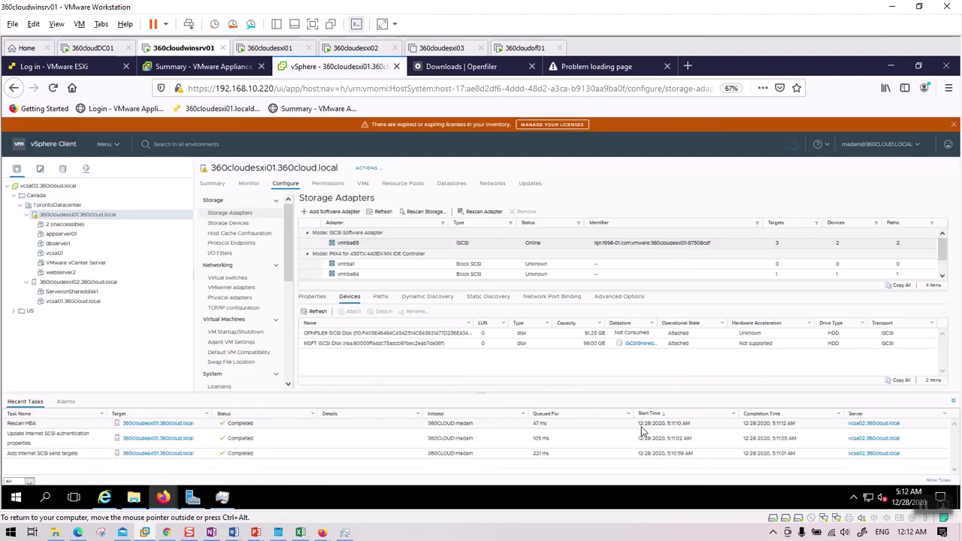